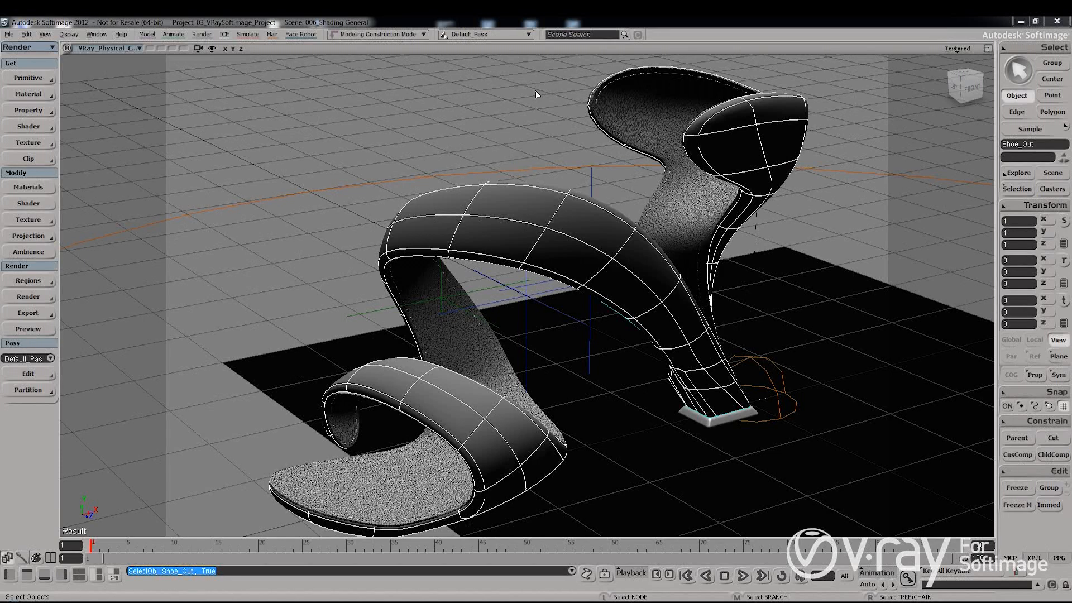
Step: Inspect the dome light's settings and its kitchen_hdr environment texture
left_click(533, 95)
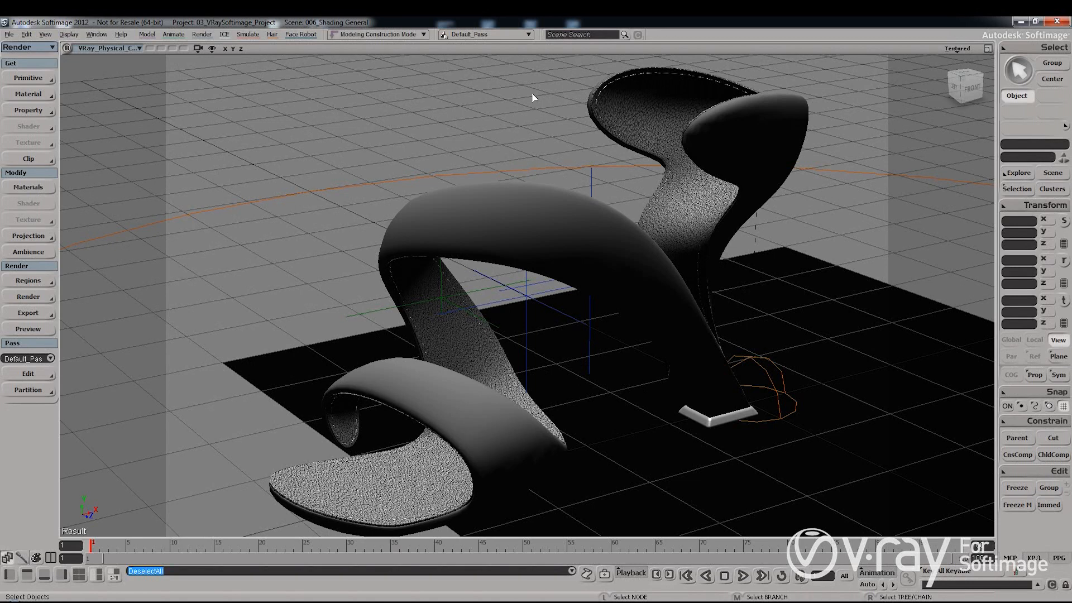
left_click(759, 368)
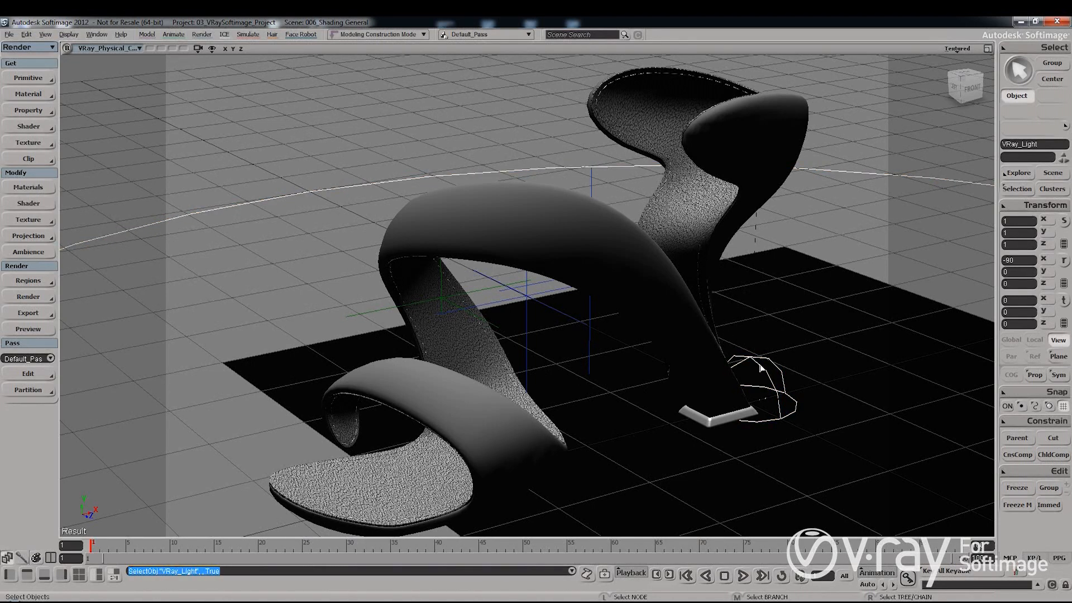
left_click(37, 204)
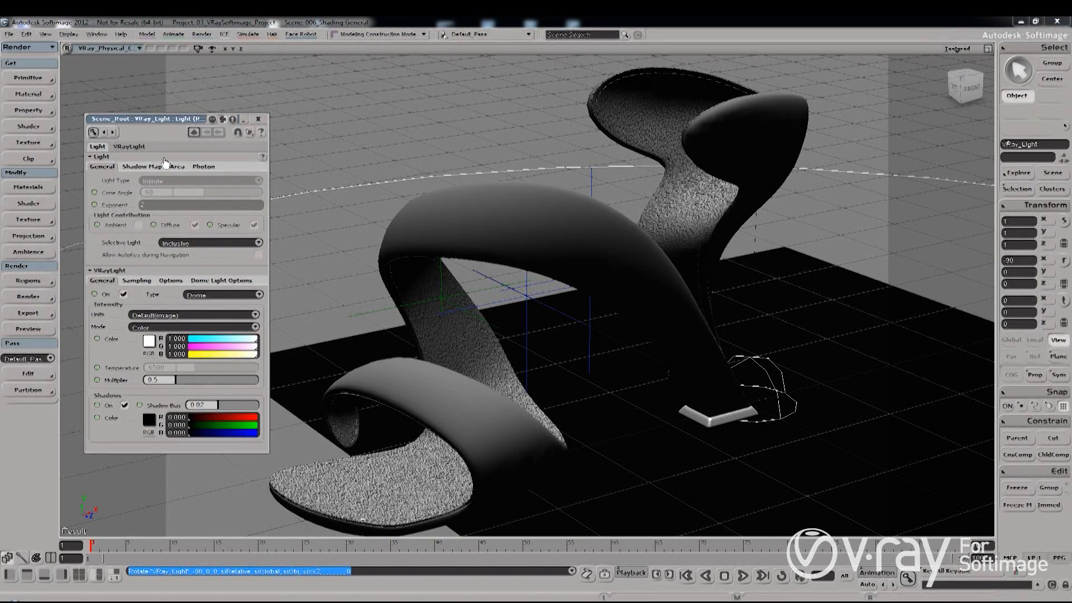
left_click(238, 281)
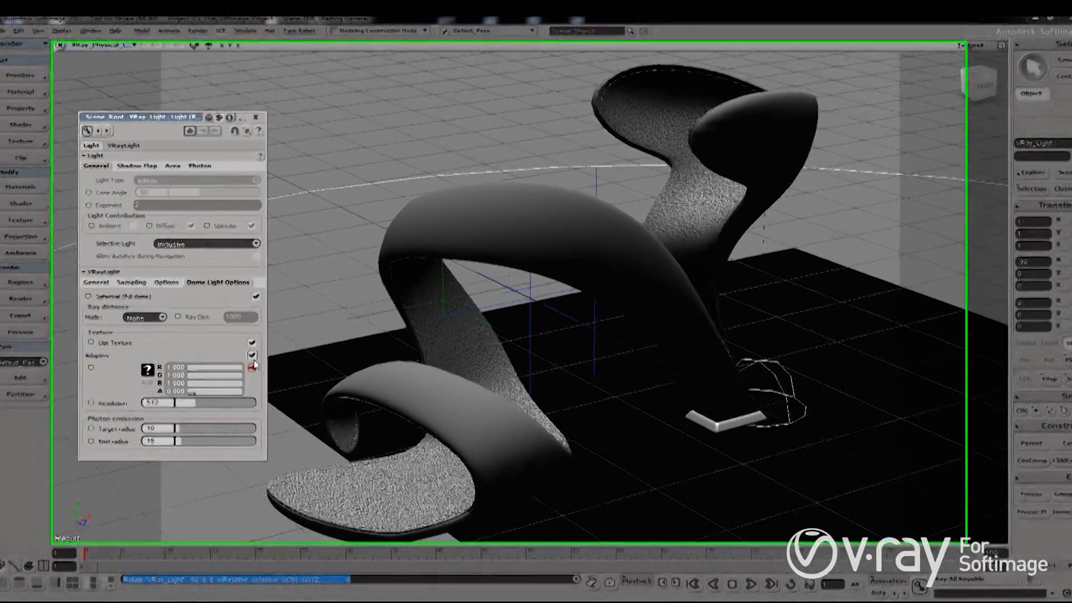
left_click(255, 365)
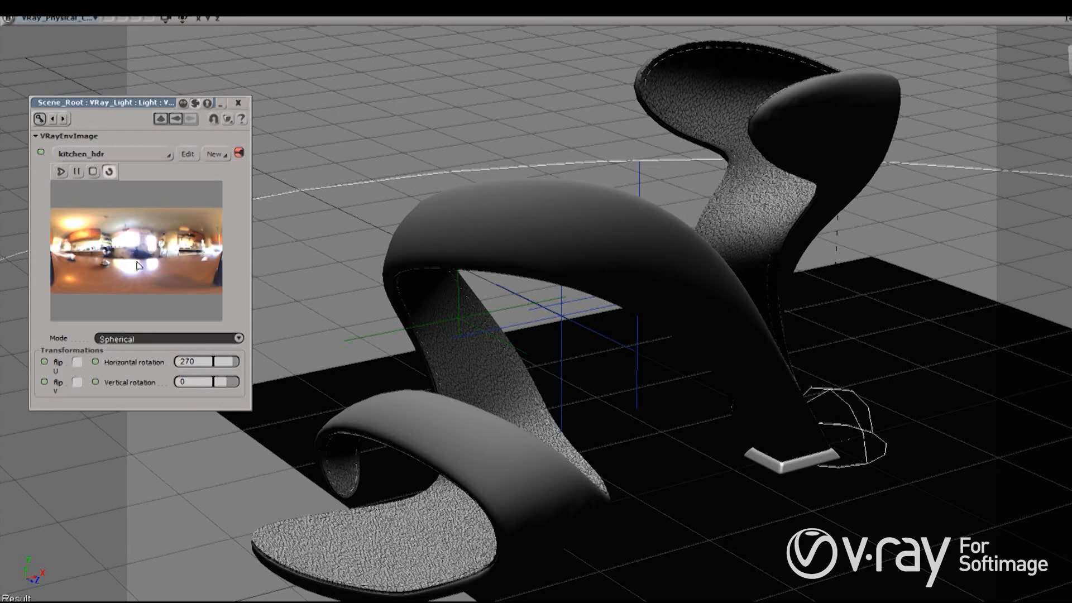
left_click(239, 103)
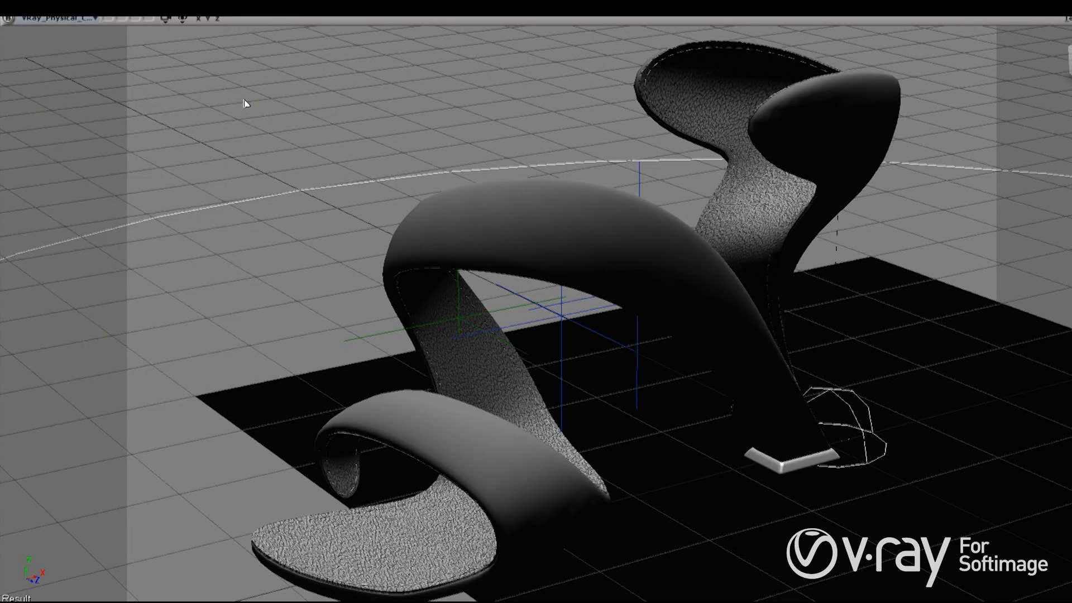
Step: Apply a new V-Ray Material to the outer surface of the shoe
left_click(459, 220)
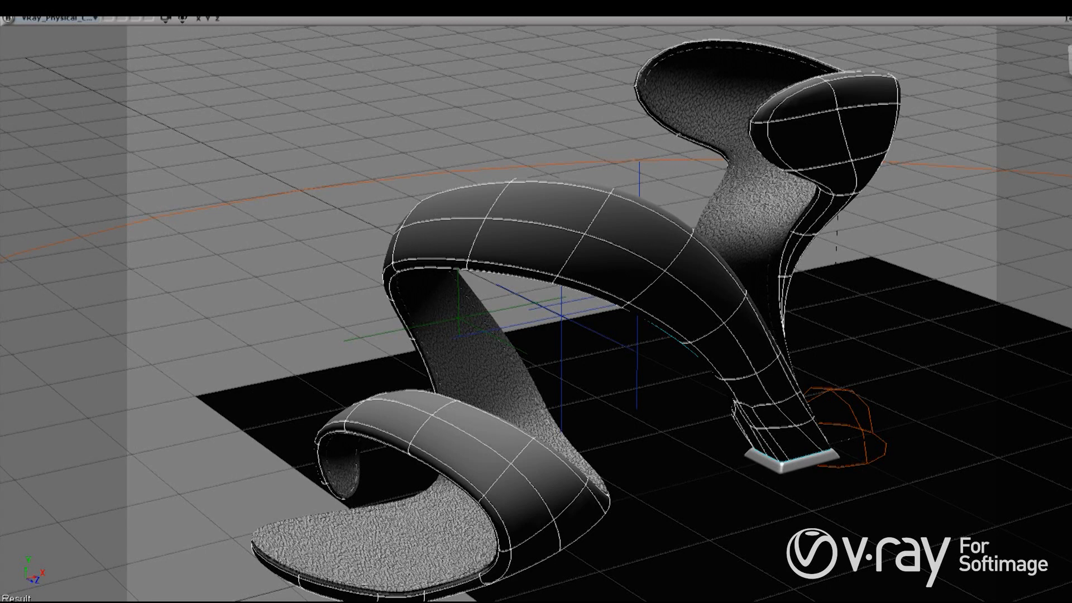
left_click(1, 68)
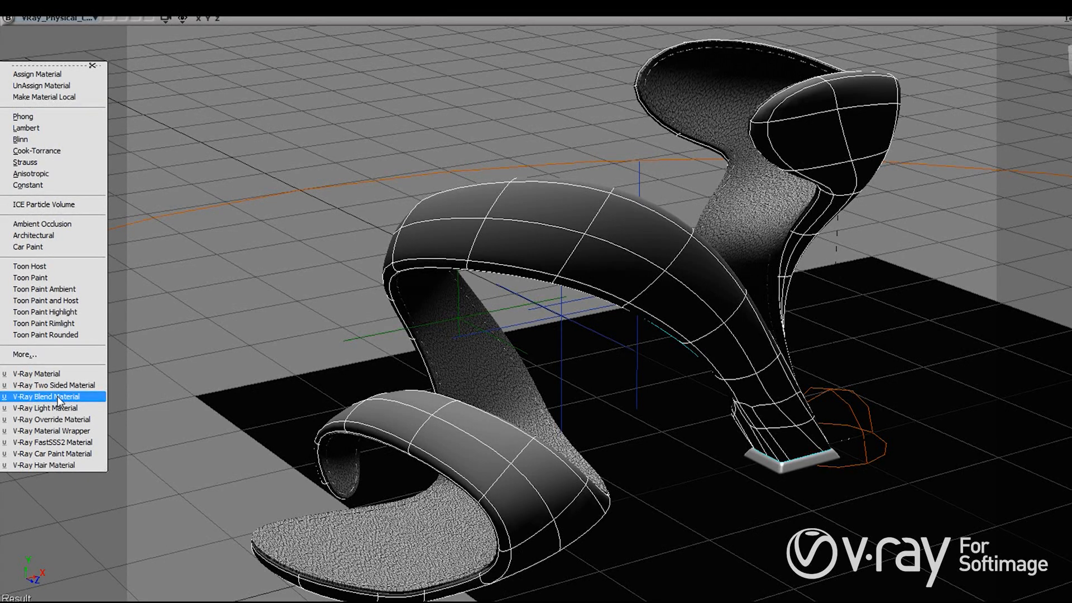
left_click(23, 374)
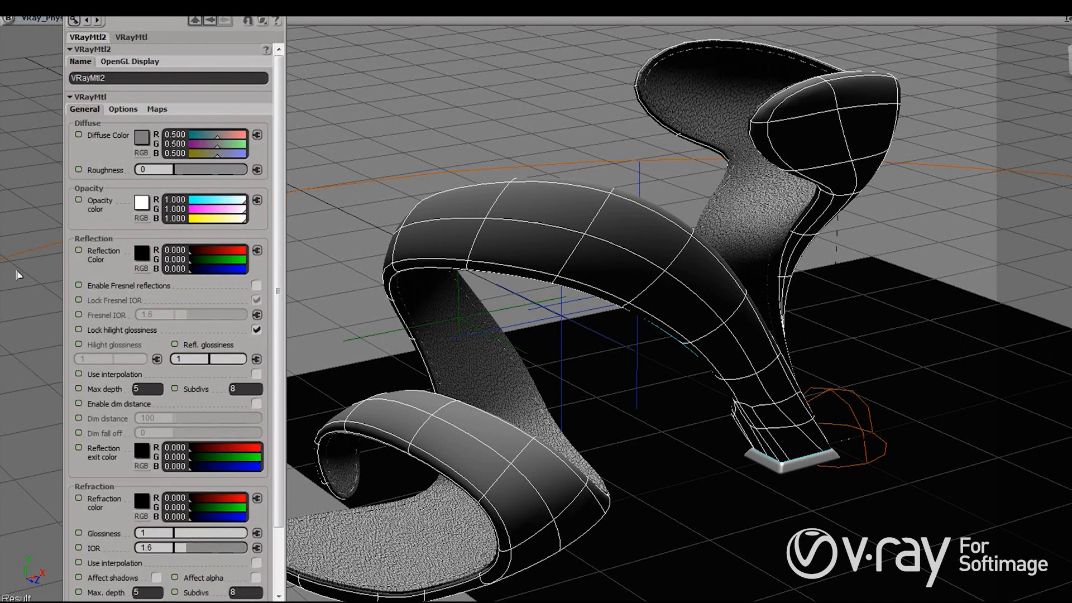
Step: Render the current frame and examine the stitched inner strap of the shoe up close
left_click(1, 329)
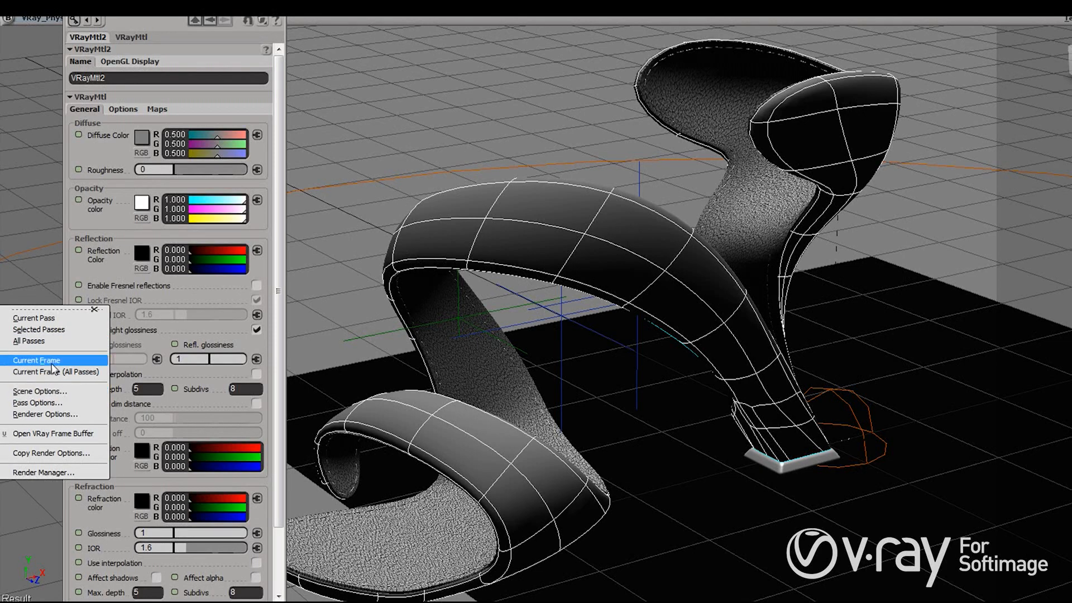
left_click(50, 362)
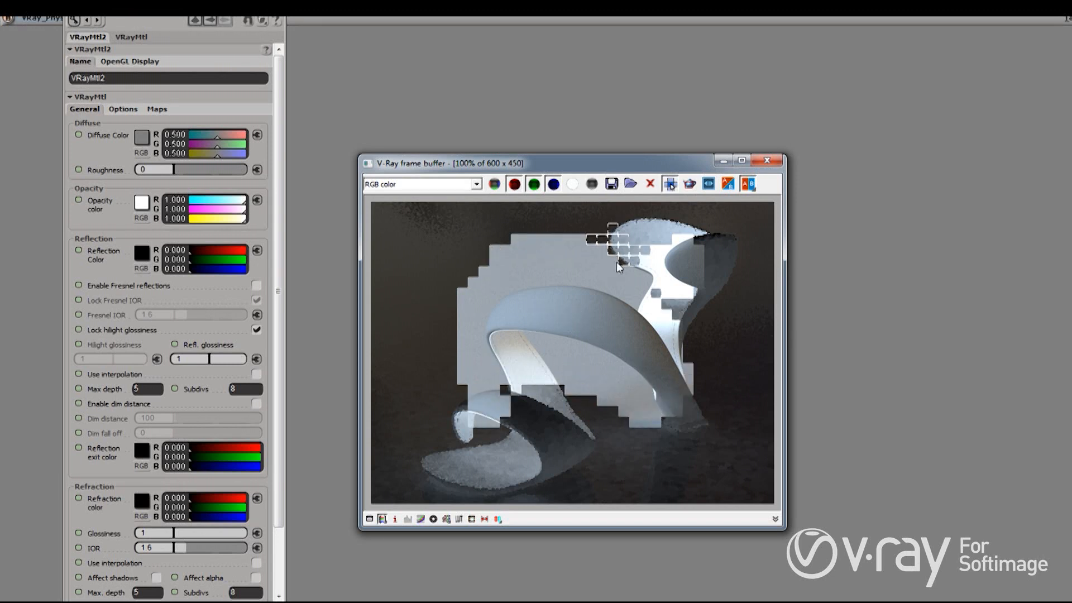
scroll(514, 366, "up", 3)
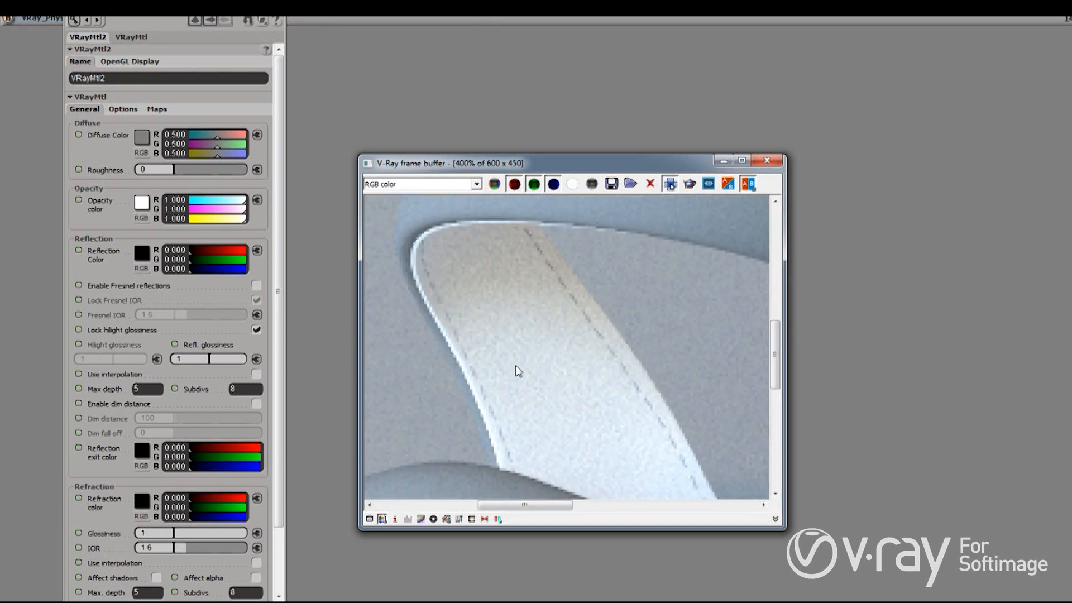
scroll(541, 358, "down", 3)
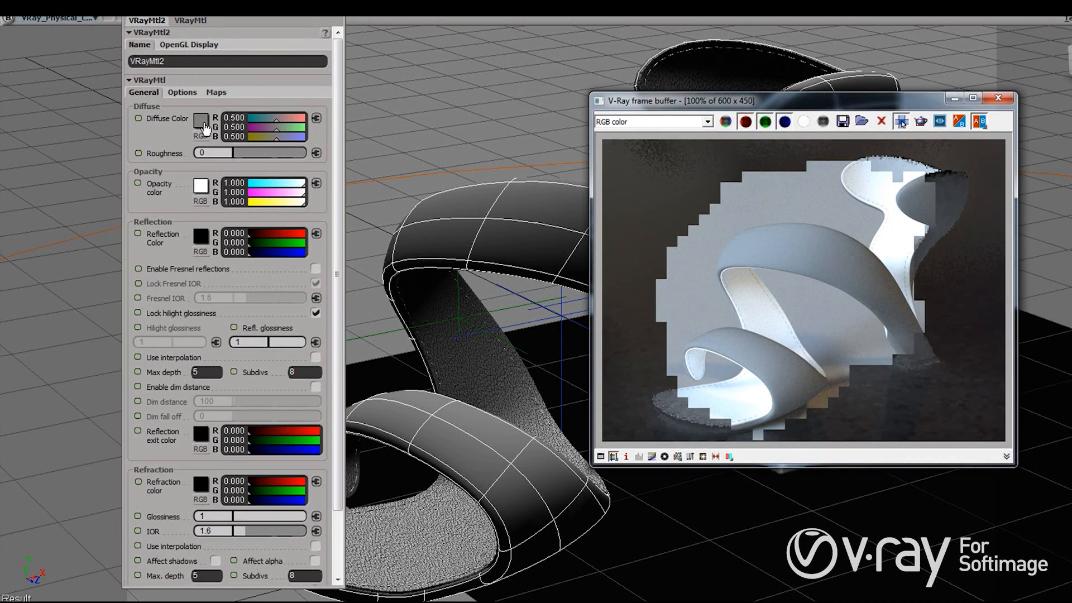
Step: Set the material's diffuse colour to green (RGB 0.153, 0.498, 0.106) and render the current frame
left_click(204, 126)
left_click(222, 151)
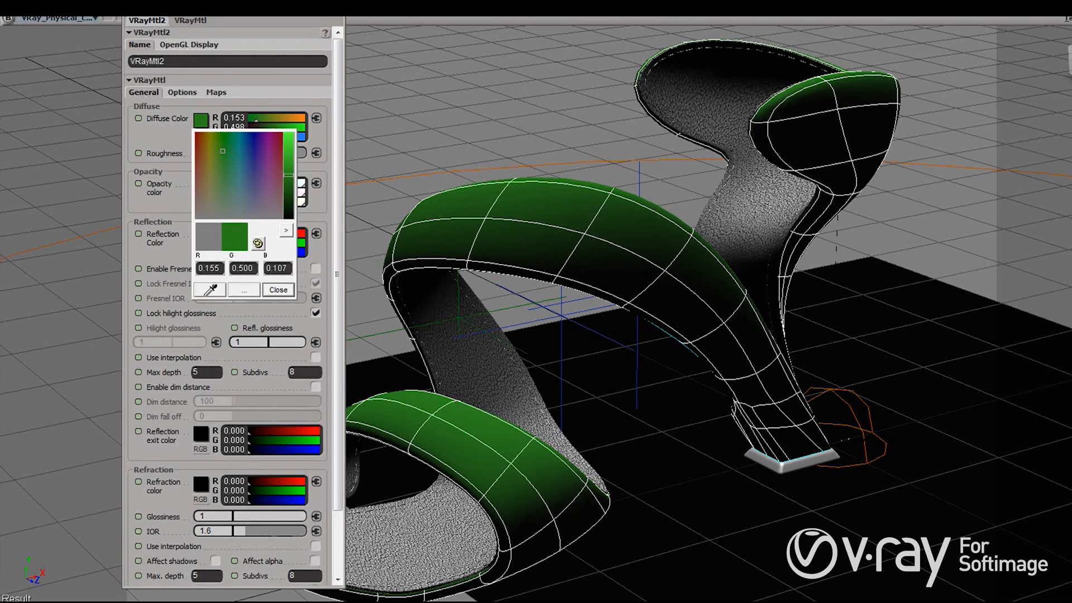
left_click(1, 307)
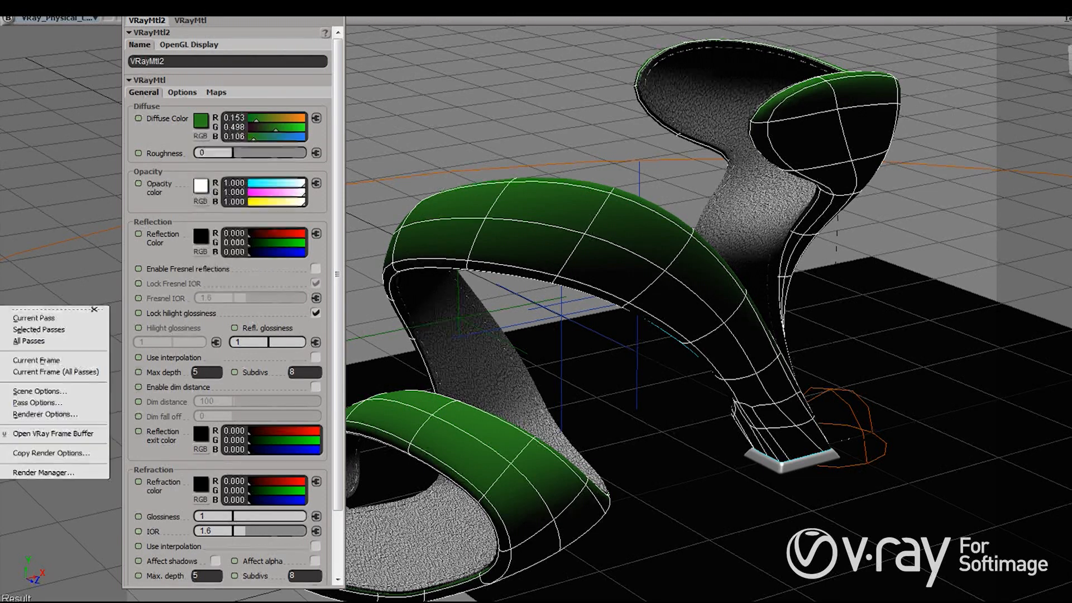
left_click(51, 361)
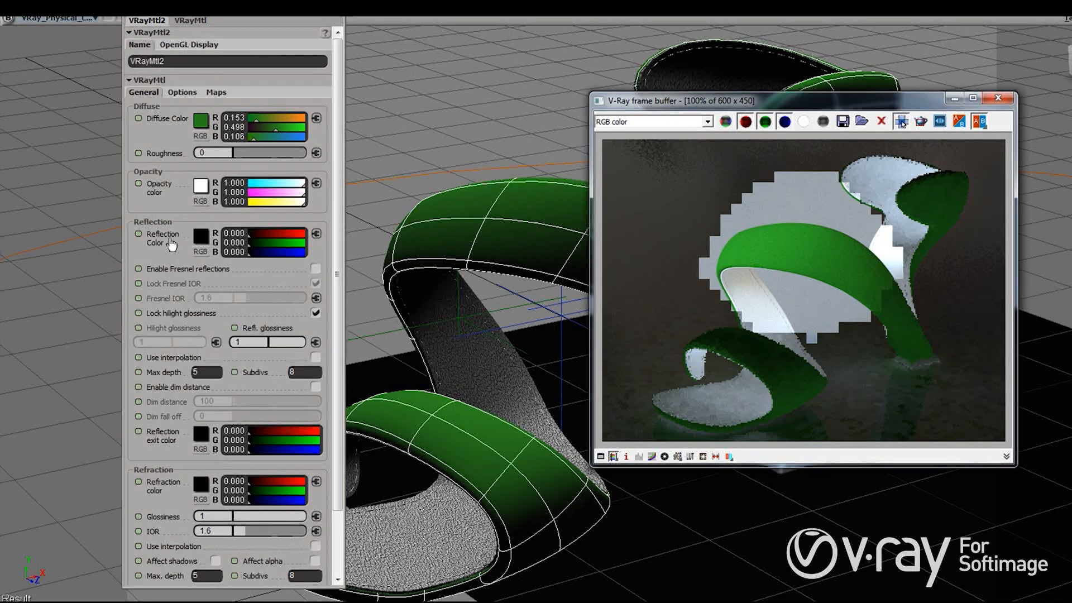
Step: Set the reflection colour to grey 0.604 and render the current frame, detaching the render commands as a floating menu
left_click(200, 246)
left_click_drag(290, 295, 289, 281)
left_click(1, 309)
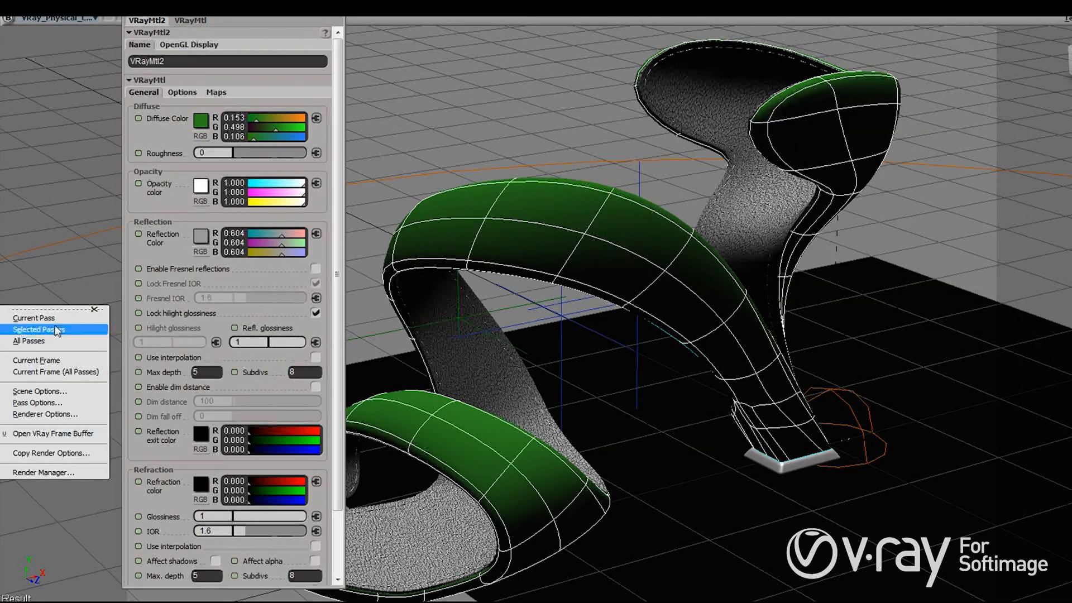
left_click(62, 308)
left_click(35, 352)
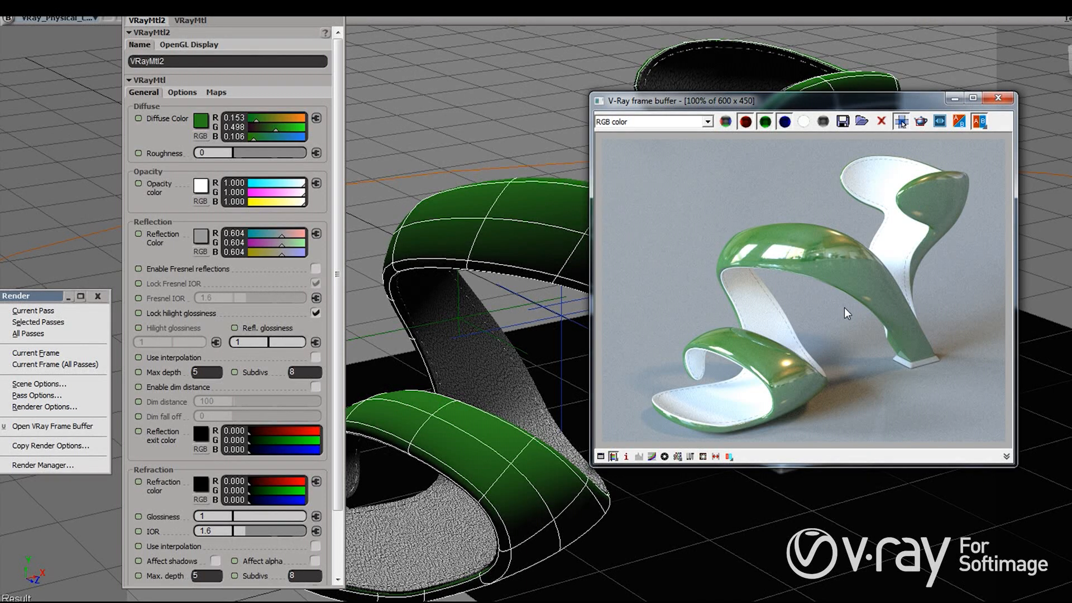
Step: Raise the reflection colour to pure white (1.000) and render the current frame
left_click(203, 238)
left_click_drag(288, 273, 293, 243)
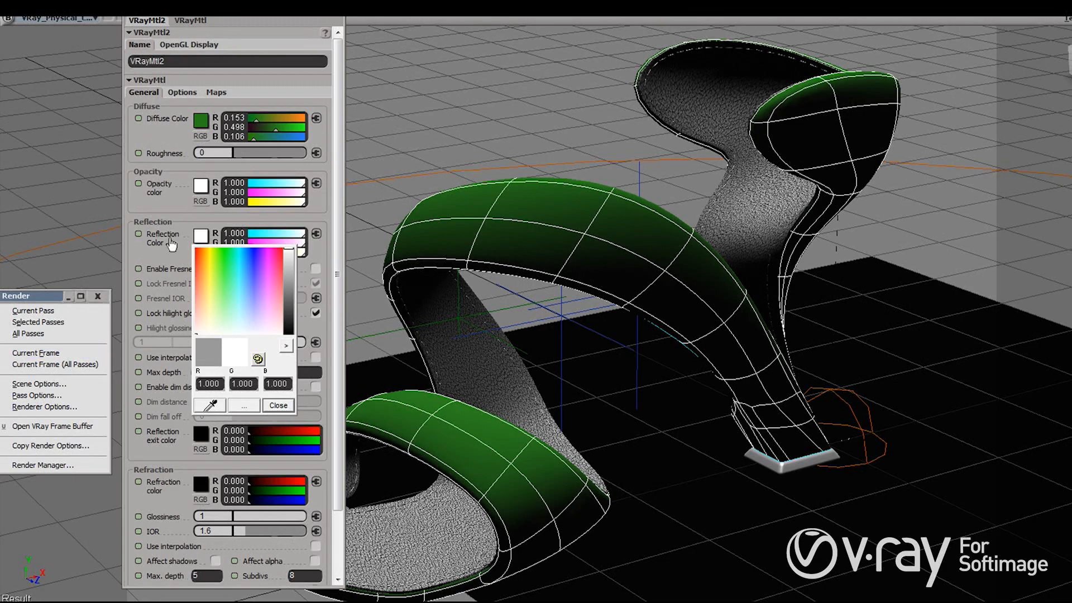
left_click(46, 354)
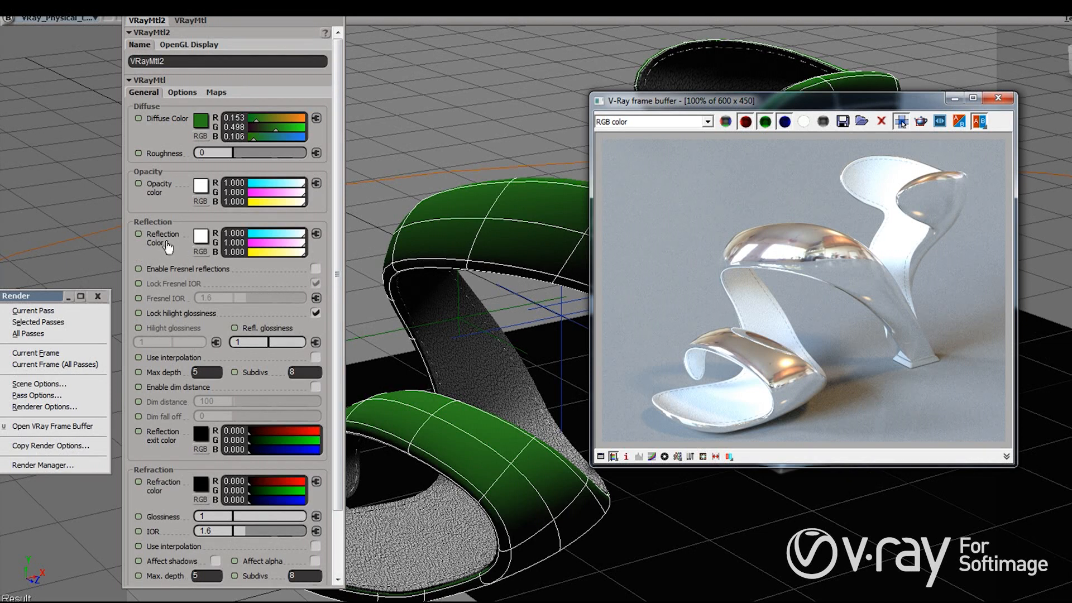
Step: Render the current frame with a black diffuse colour and a blue reflection colour (RGB 0.141, 0.537, 0.788)
left_click(200, 123)
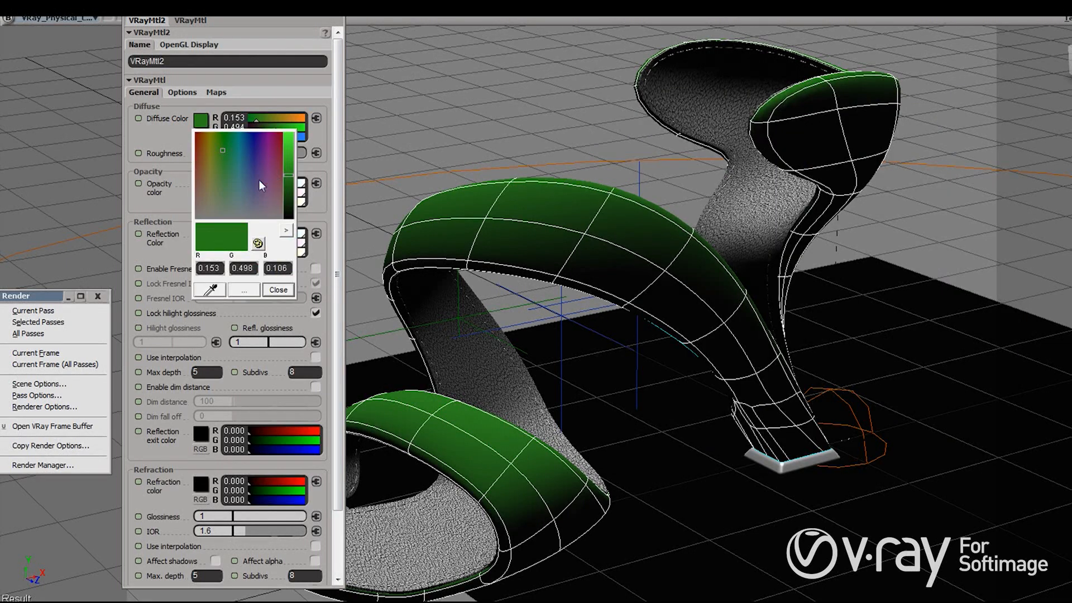
left_click_drag(286, 183, 294, 234)
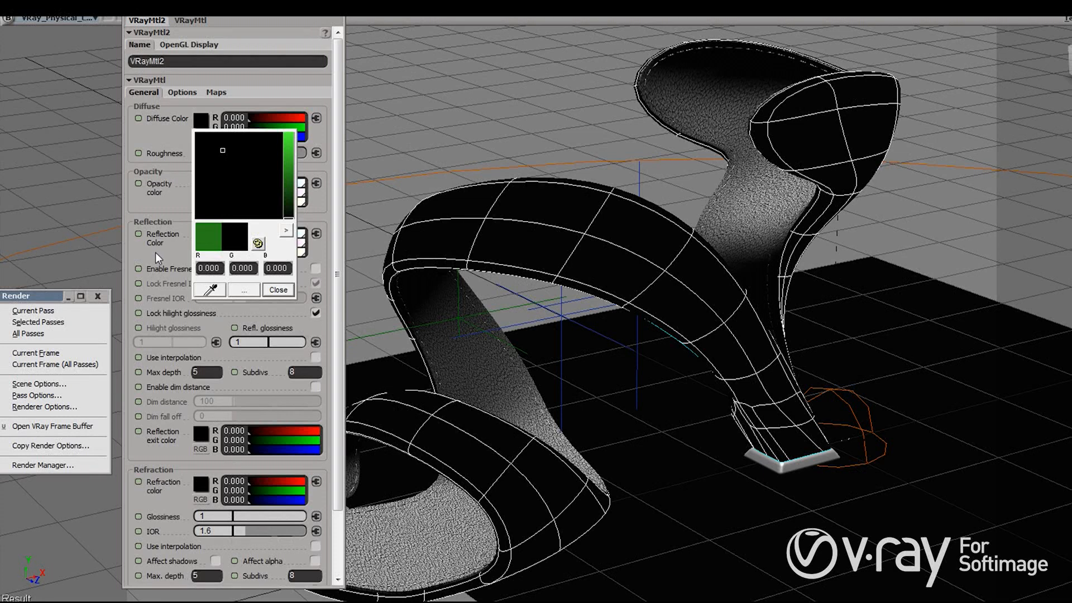
left_click(201, 237)
left_click(221, 264)
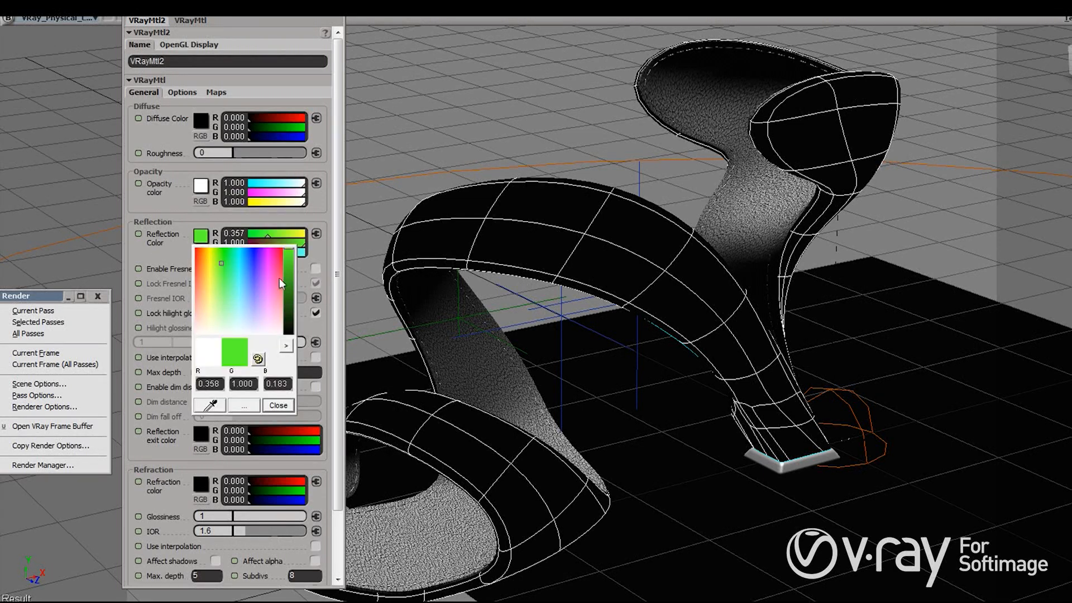
left_click(291, 264)
left_click_drag(253, 263, 245, 263)
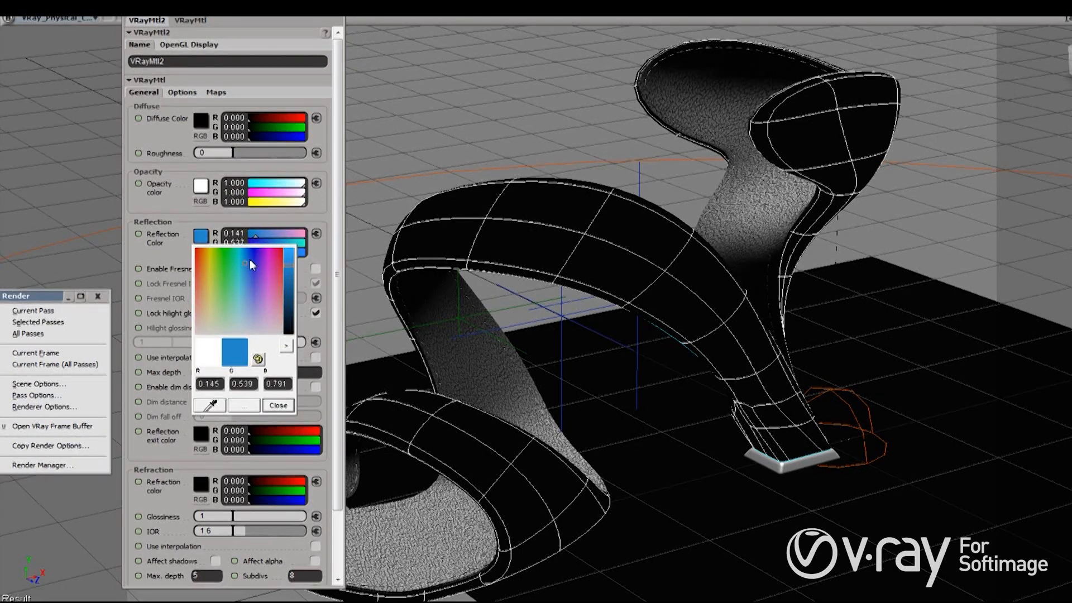
left_click(59, 355)
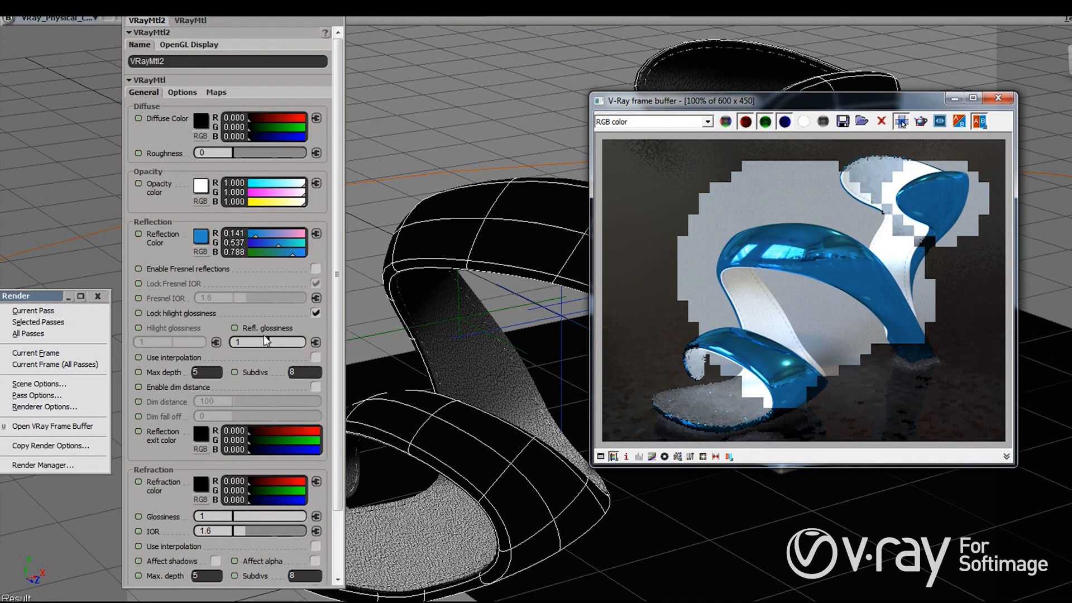
Step: Render the current frame with reflection glossiness 0.852, and return the glossiness to 1
left_click_drag(270, 344, 301, 343)
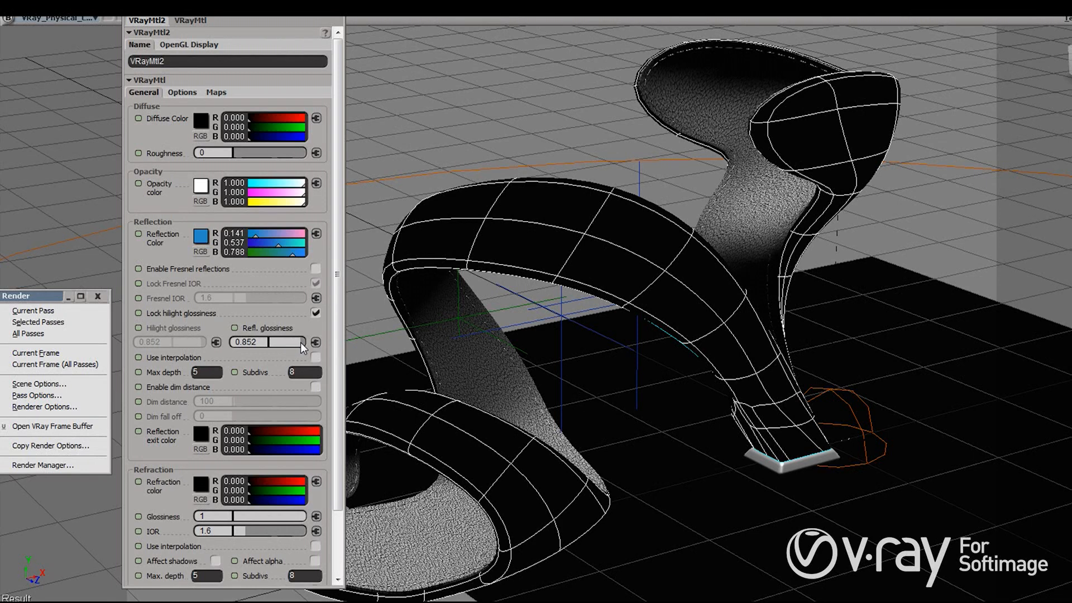
left_click(61, 354)
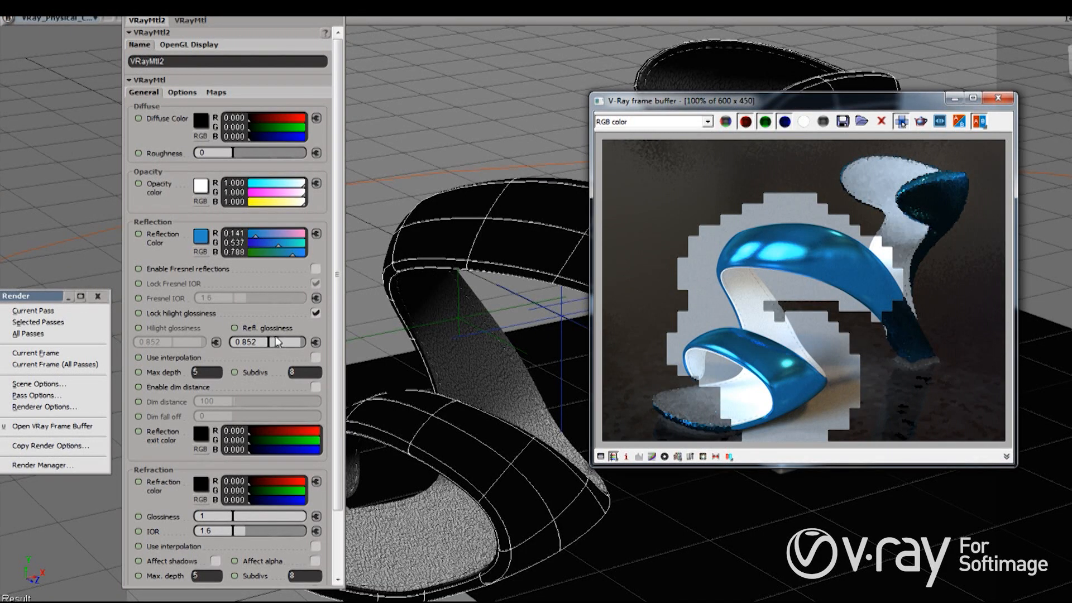
left_click_drag(277, 342, 343, 322)
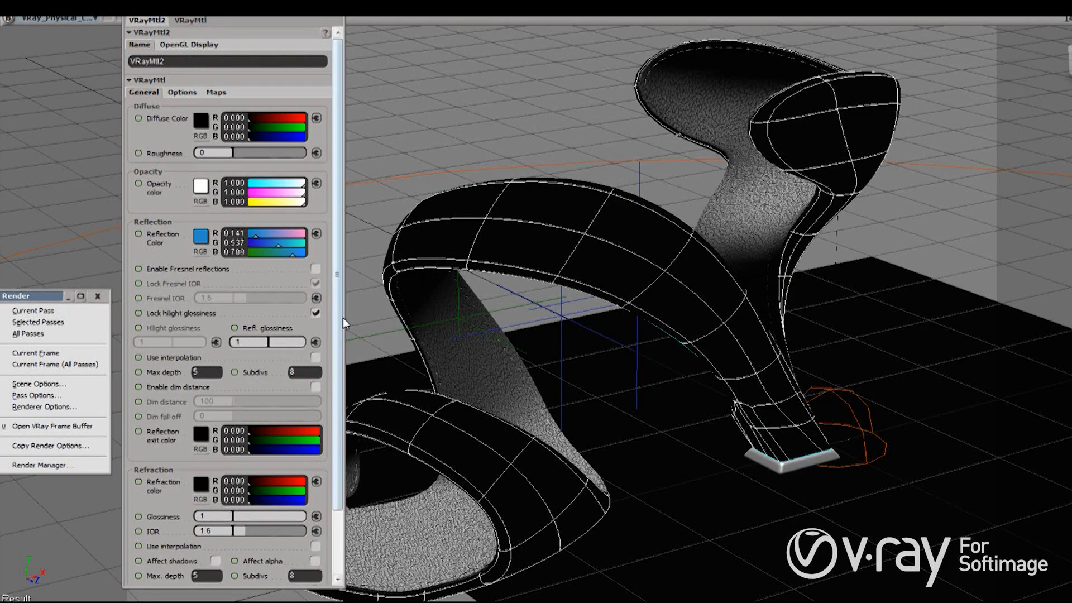
Step: Set the diffuse colour to turquoise blue (RGB 0.000, 0.643, 0.726)
left_click(201, 121)
left_click(299, 126)
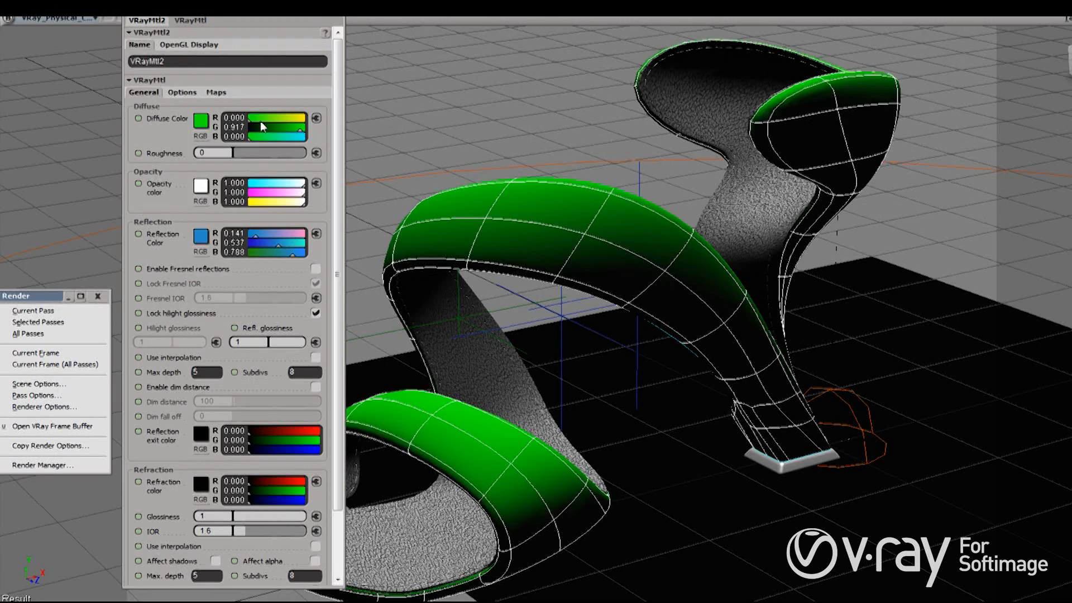
left_click_drag(269, 127, 284, 130)
left_click(289, 140)
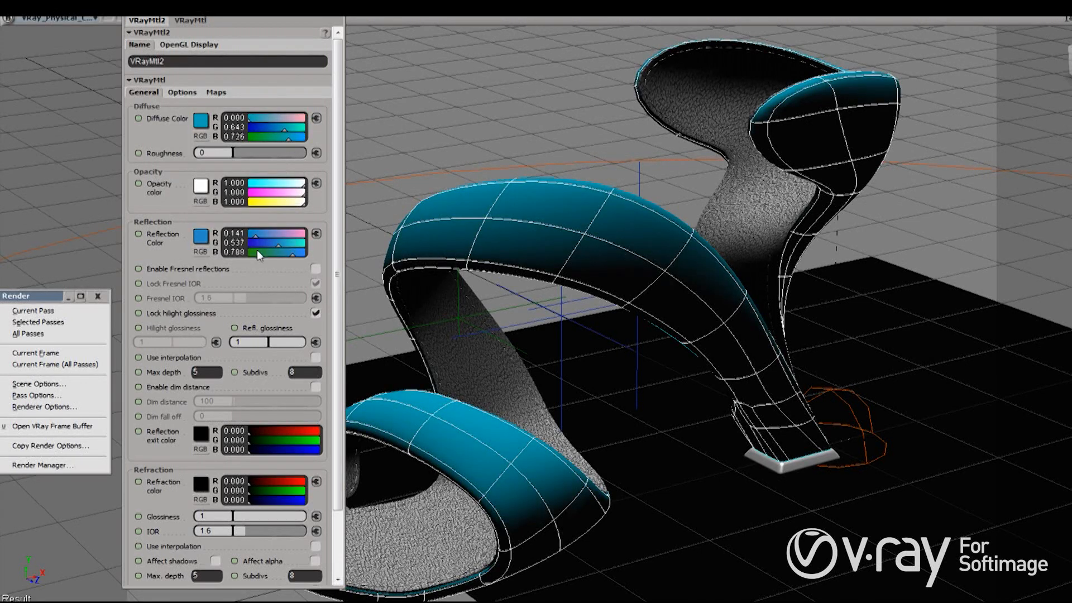
Step: Set the reflection colour to pure white (RGB 1.000, 1.000, 1.000)
left_click(201, 237)
left_click(262, 333)
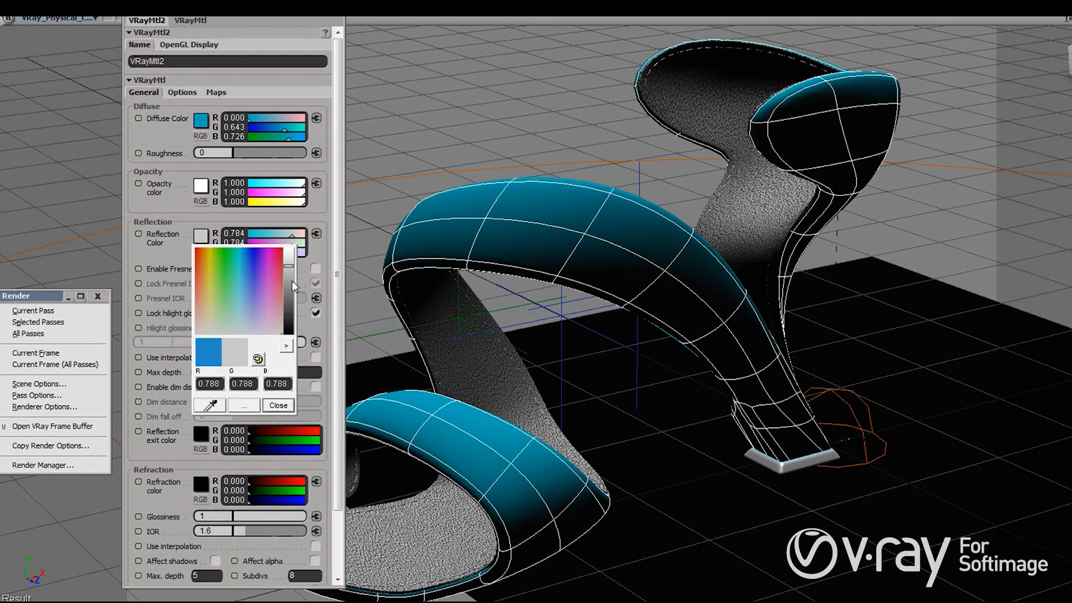
left_click_drag(288, 266, 294, 237)
left_click(170, 256)
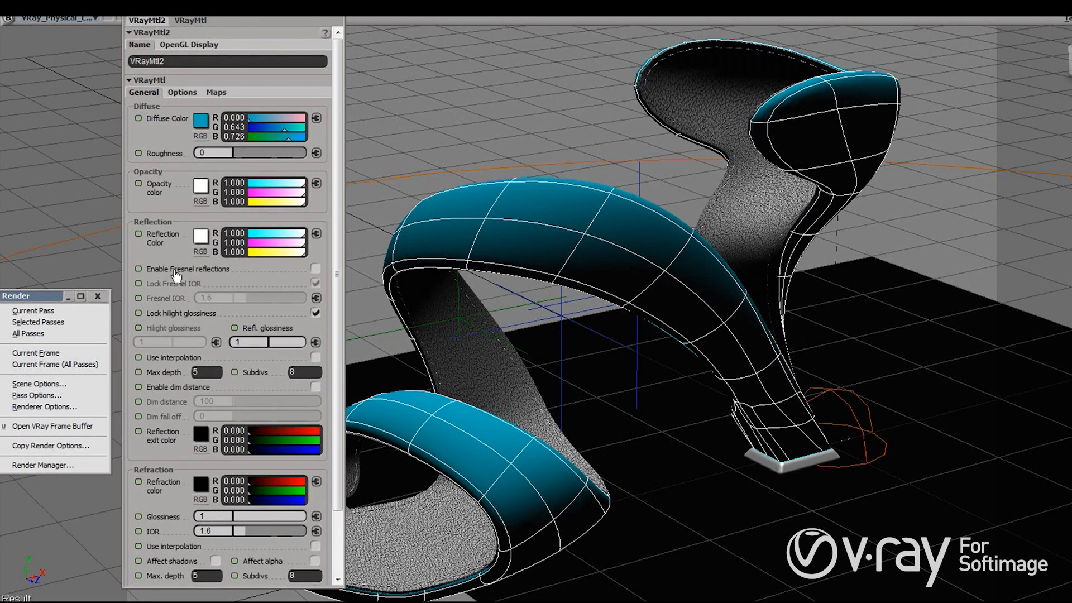
Step: Enable Fresnel reflections, render the current frame and move the frame buffer closer to the material settings
left_click(316, 269)
left_click(56, 354)
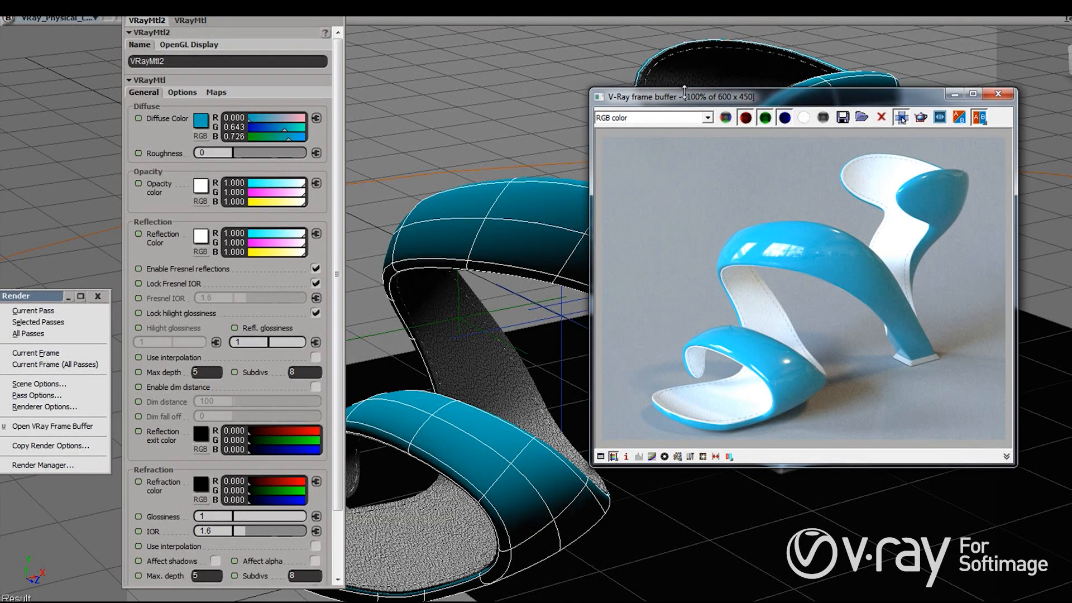
left_click_drag(748, 100, 631, 66)
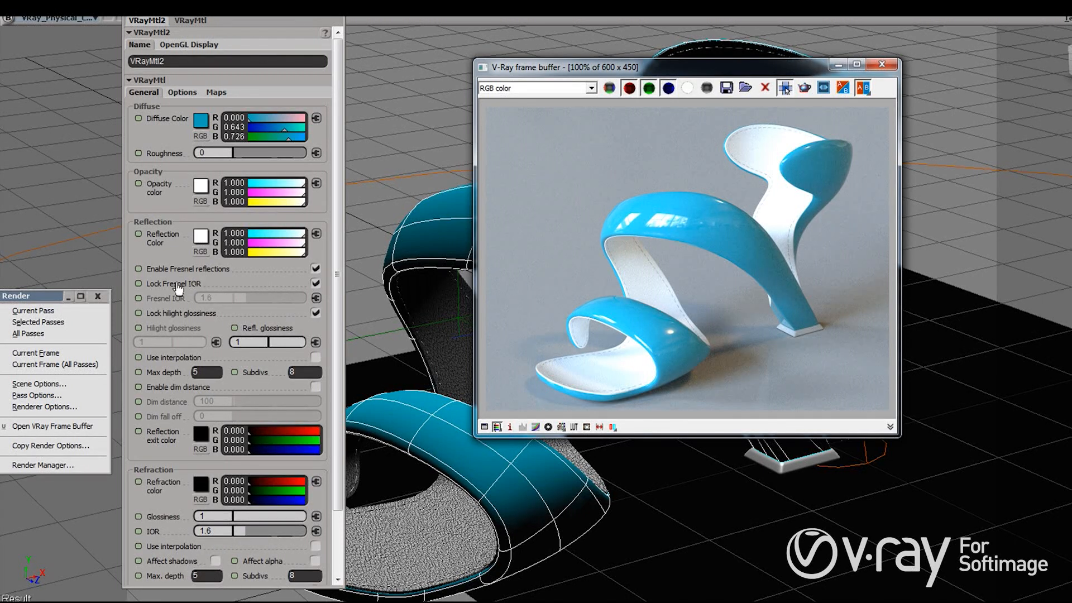
Step: Unlock the Fresnel IOR, set it to 0.935 and render the current frame
left_click(316, 284)
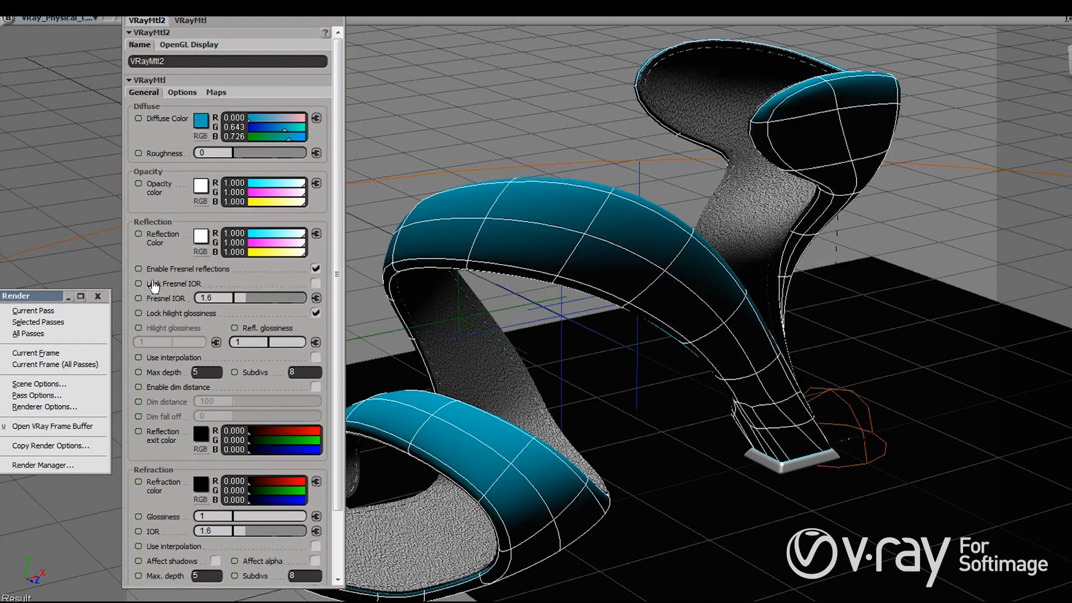
mouse_move(251, 300)
left_mouse_down()
mouse_move(260, 298)
mouse_move(244, 304)
left_mouse_up()
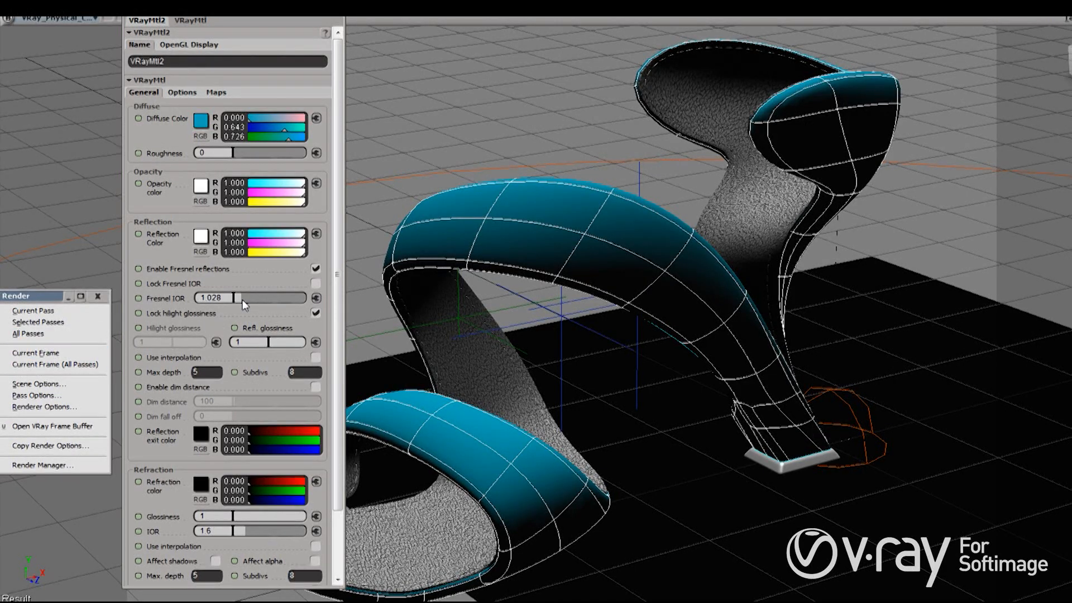
left_click(39, 354)
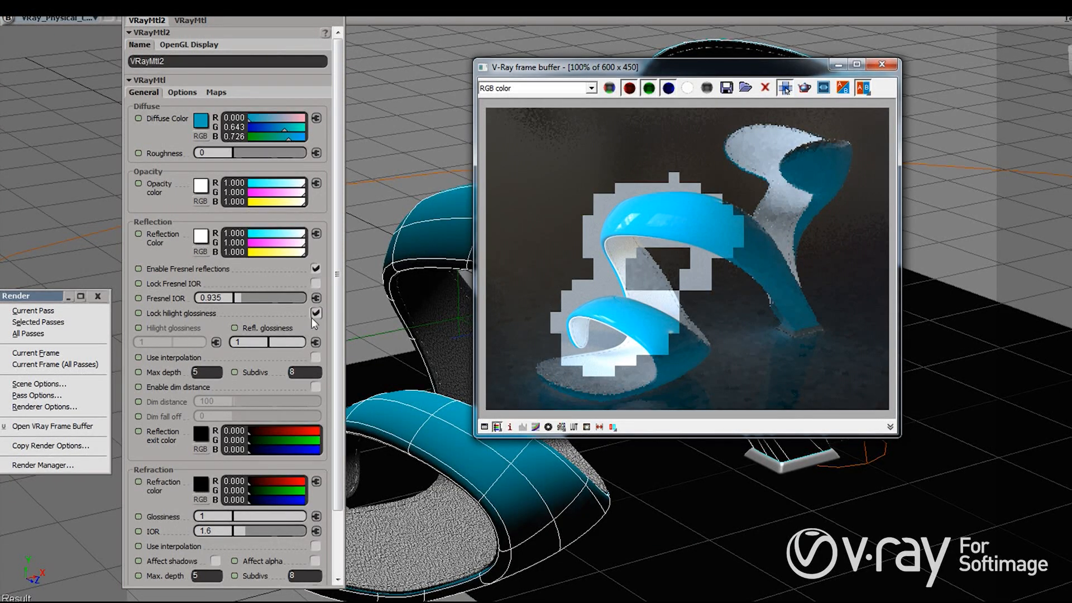
Step: Set the reflection glossiness to 0.537, render the current frame and put away the frame buffer and material settings
left_click_drag(302, 345, 289, 343)
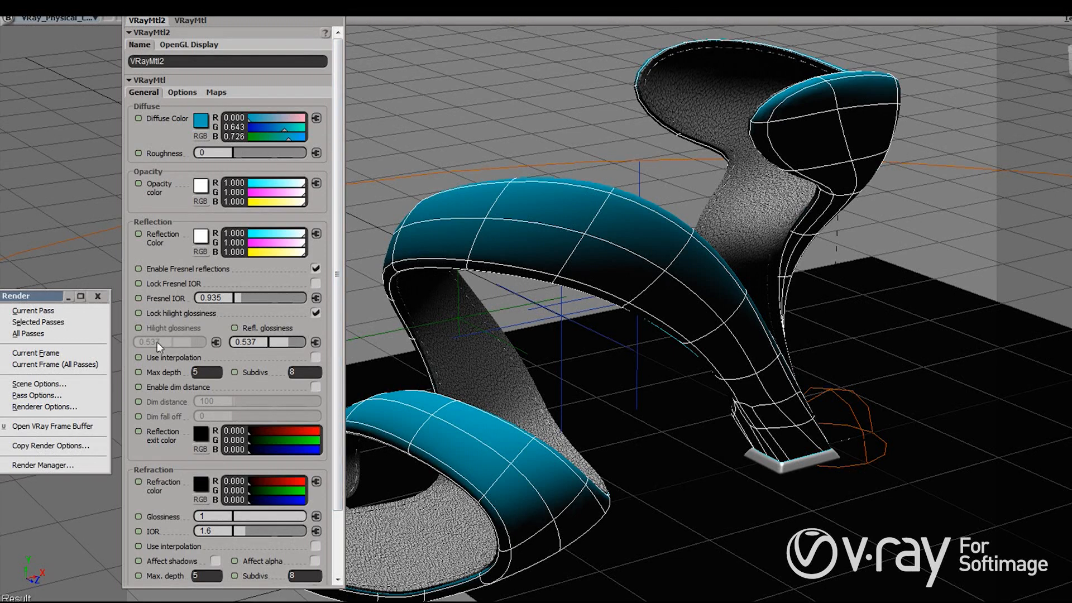
left_click(61, 353)
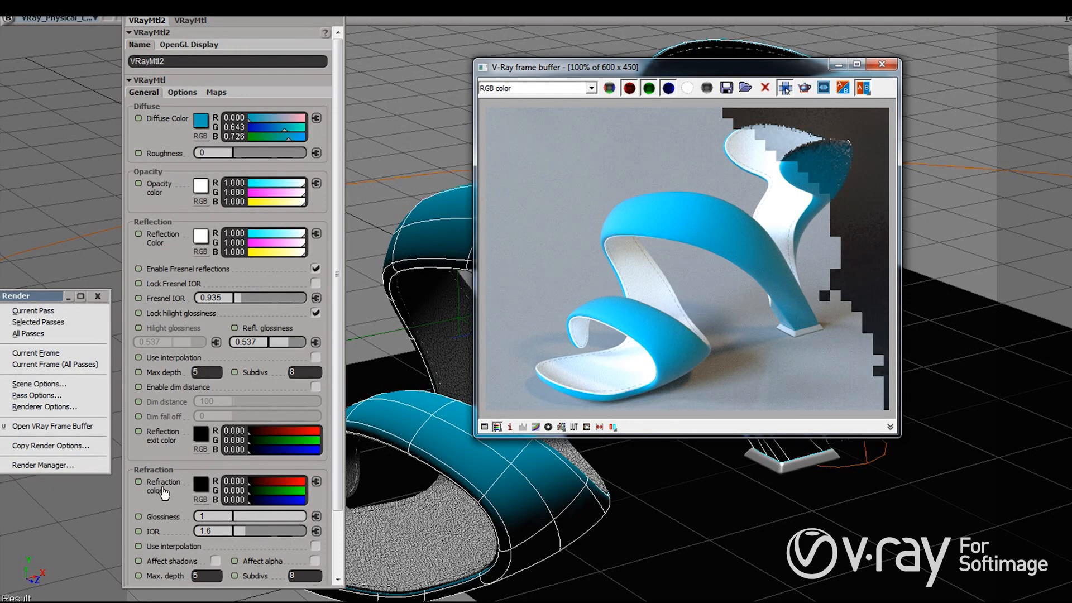
left_click(839, 66)
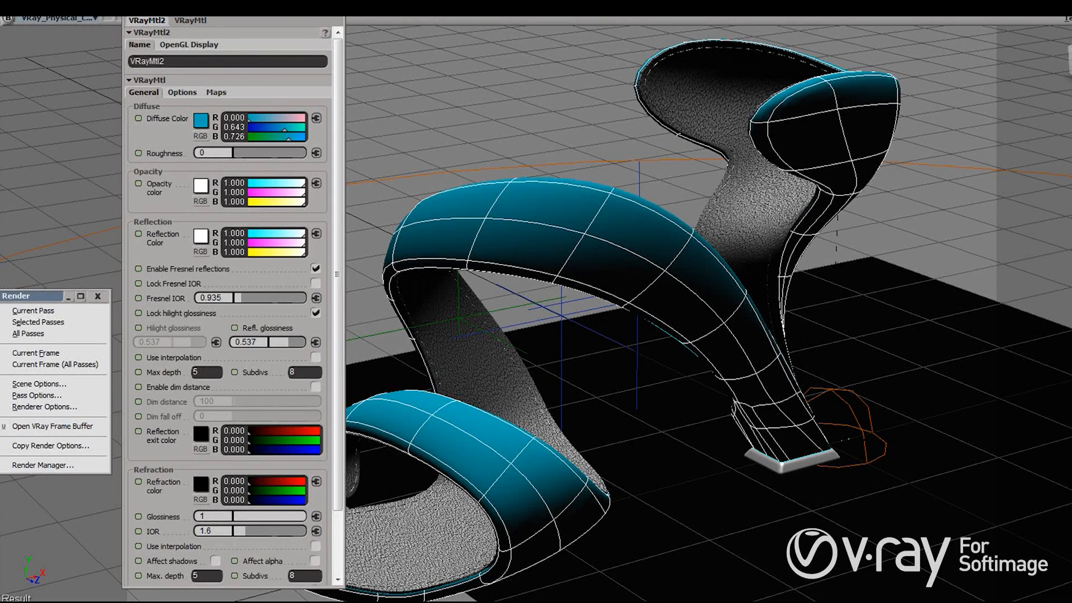
left_click(337, 4)
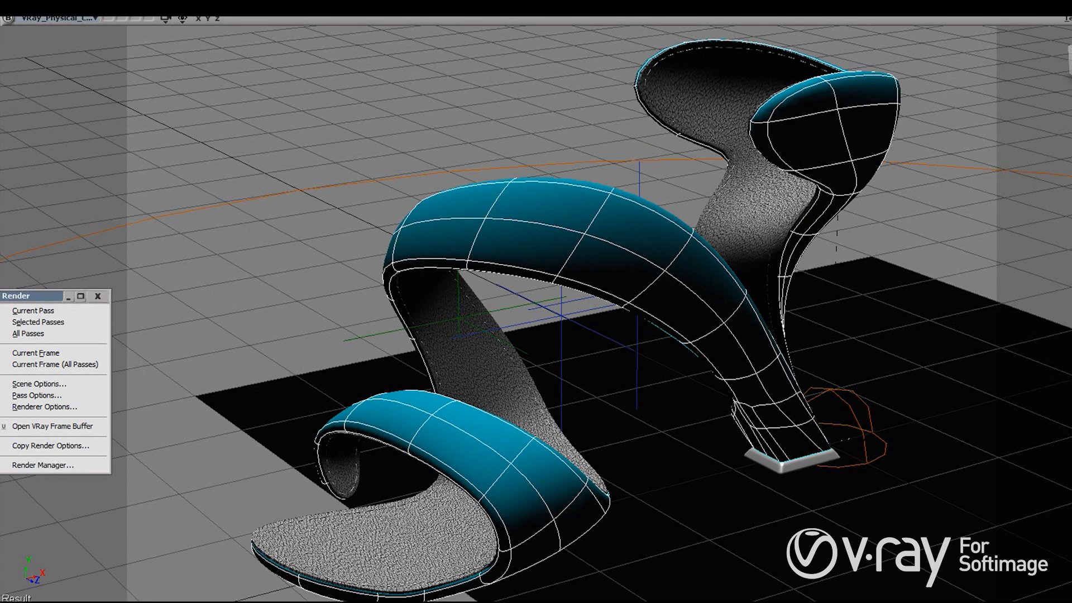
Step: Unhide all objects in the scene and open the material settings of the torus around the shoe
left_click(8, 18)
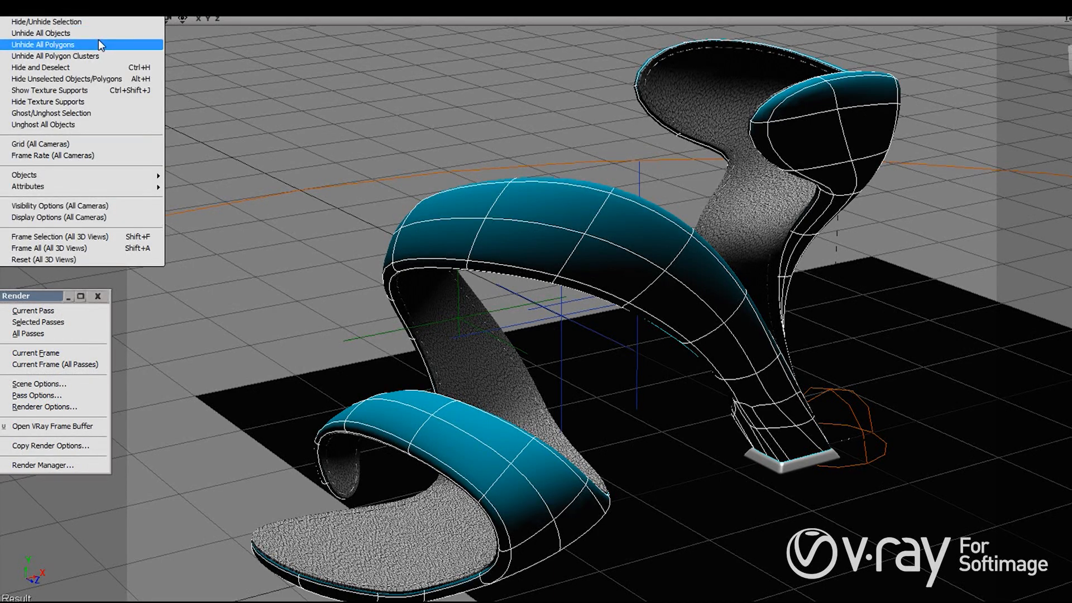
left_click(75, 33)
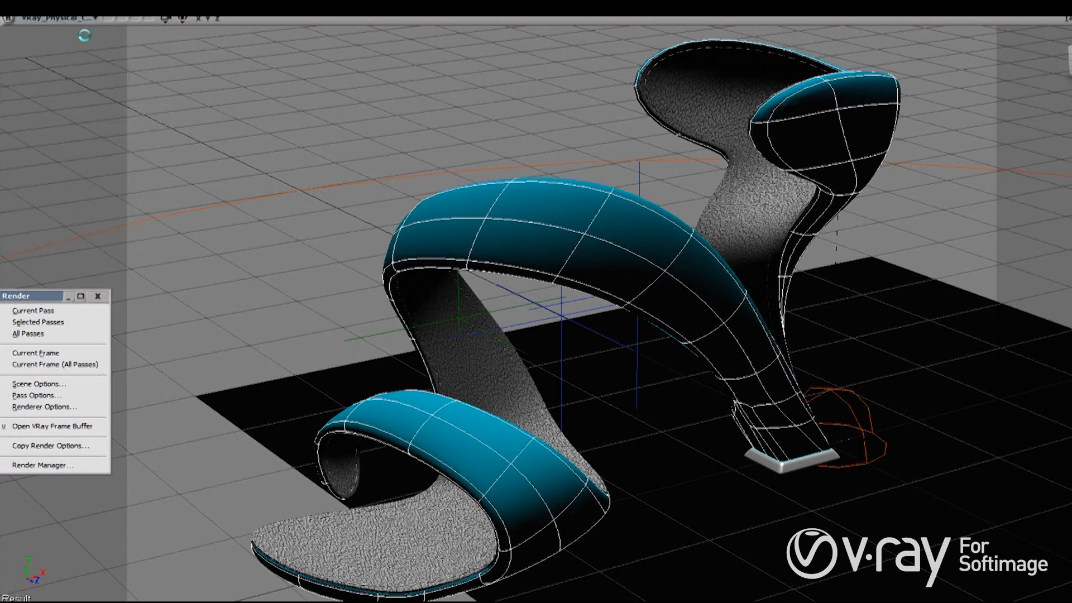
left_click(543, 136)
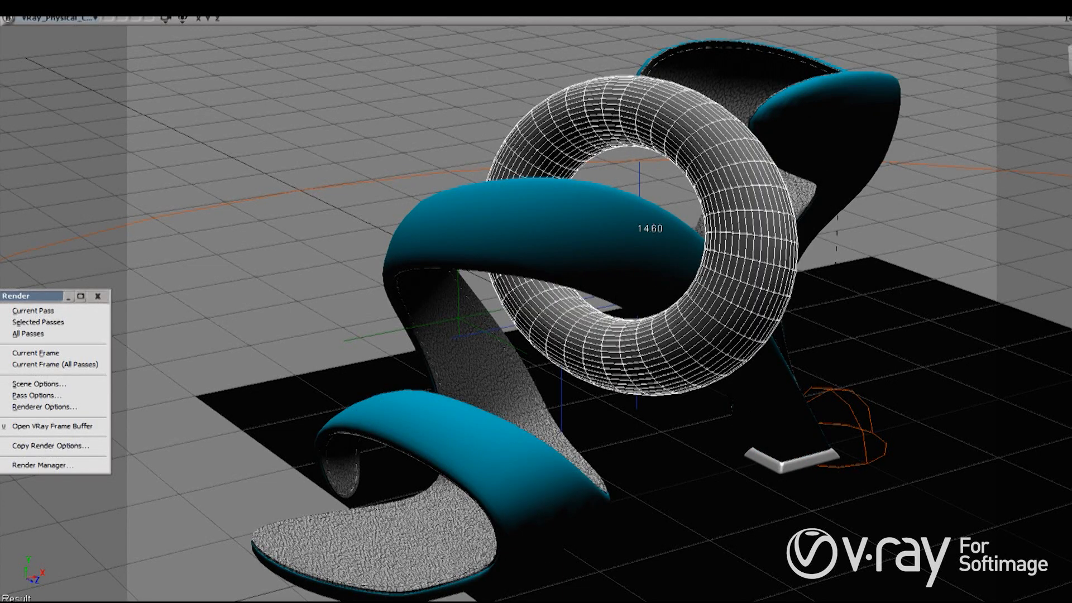
left_click_drag(115, 107, 121, 63)
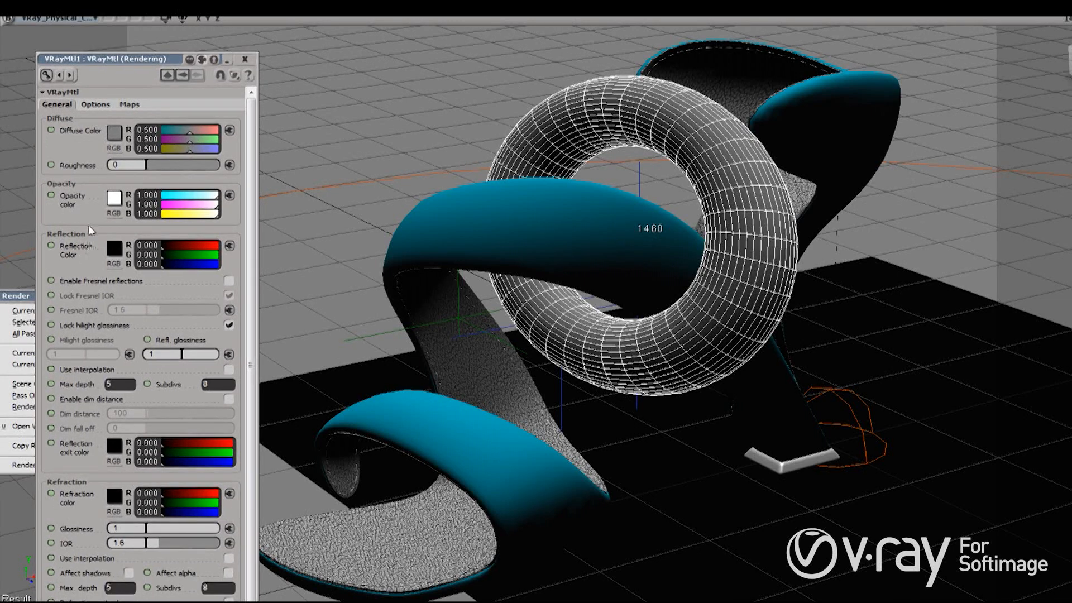
Step: Set the torus material's refraction colour to near-white (RGB 0.929, 0.929, 0.929) and render the current frame
left_click_drag(250, 294, 251, 309)
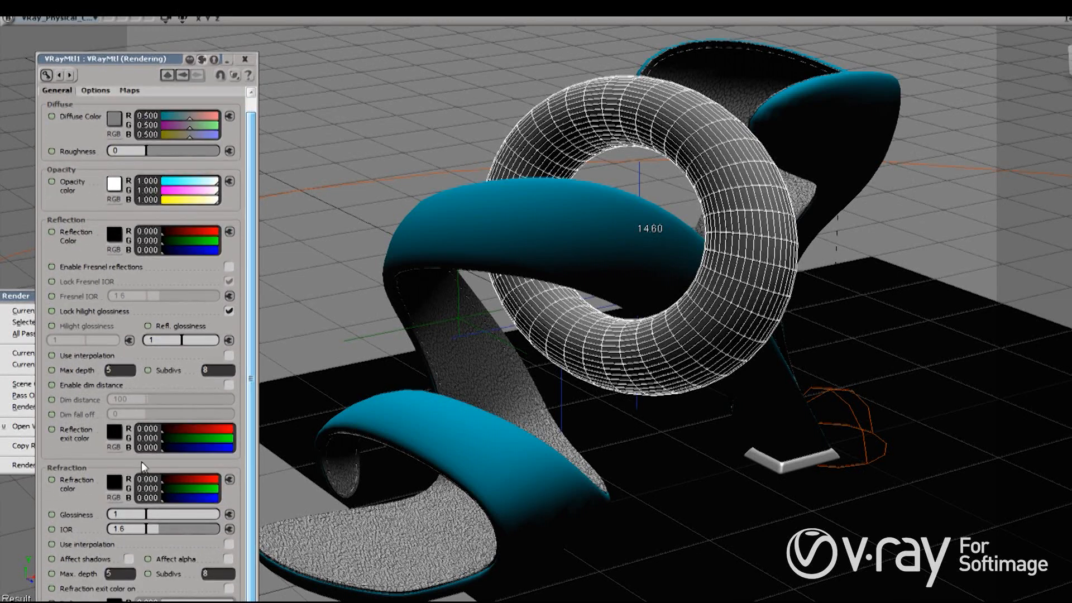
left_click(114, 482)
left_click_drag(208, 490, 203, 501)
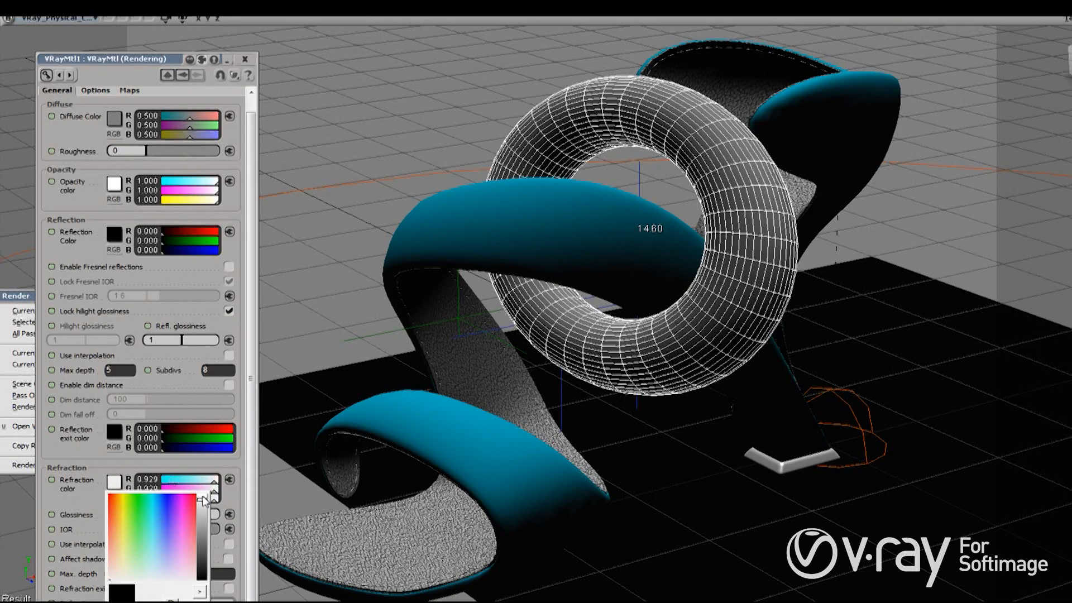
left_click(31, 302)
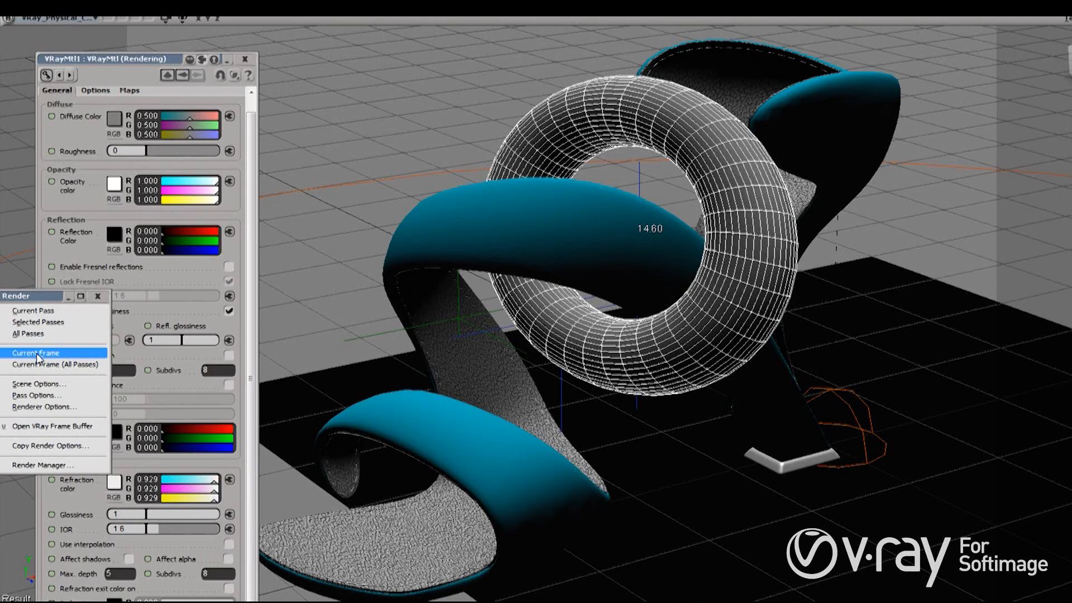
left_click(37, 352)
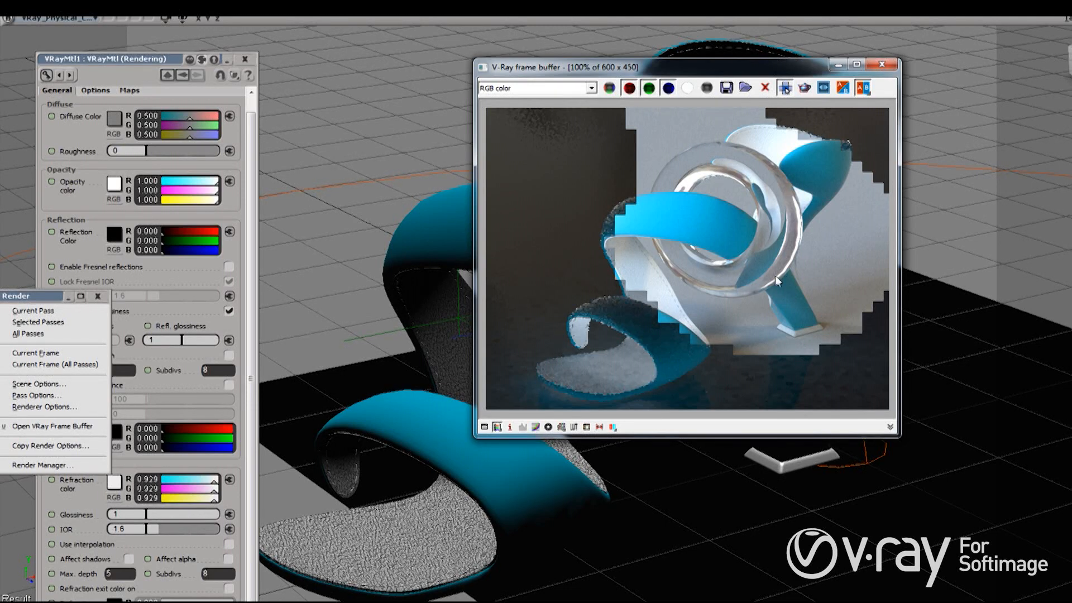
Step: Set the torus material's reflection colour to near-white (RGB 0.945, 0.945, 0.945) and enable Fresnel reflections
left_click(111, 239)
left_click_drag(202, 278, 204, 250)
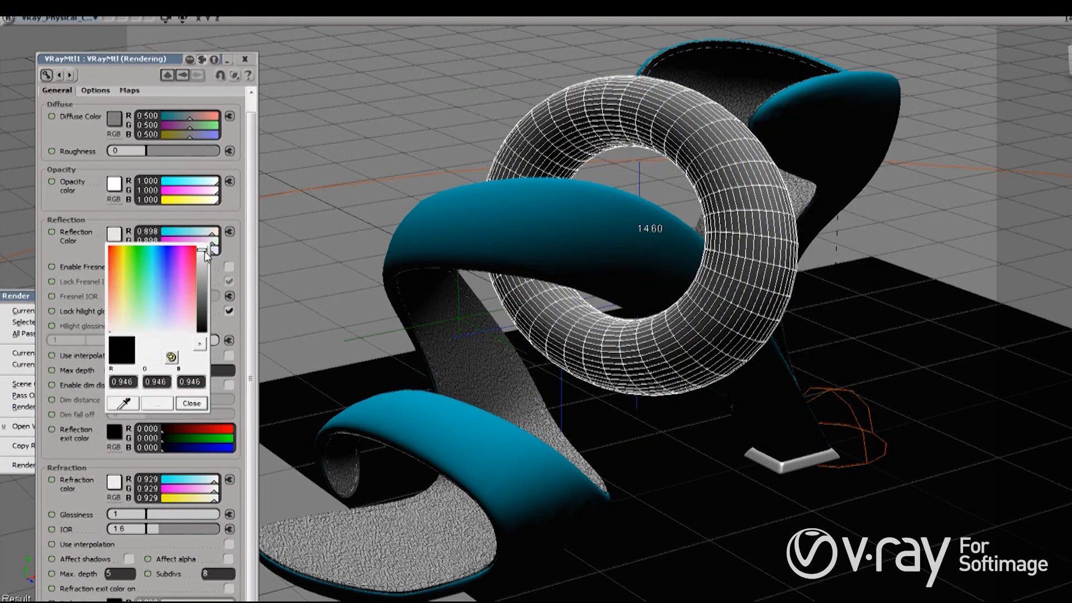
left_click(64, 250)
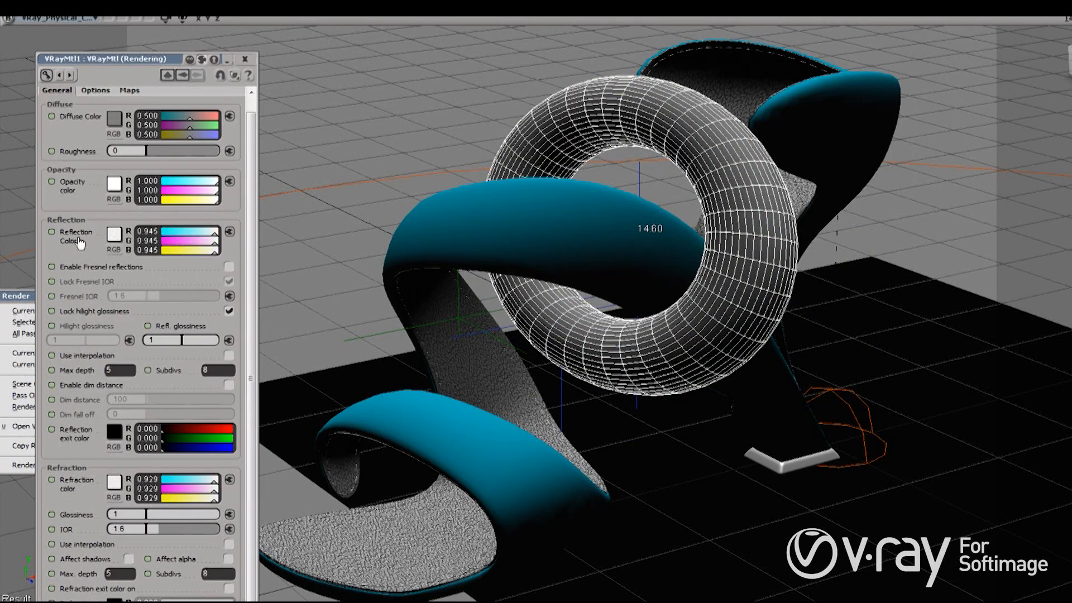
left_click(228, 267)
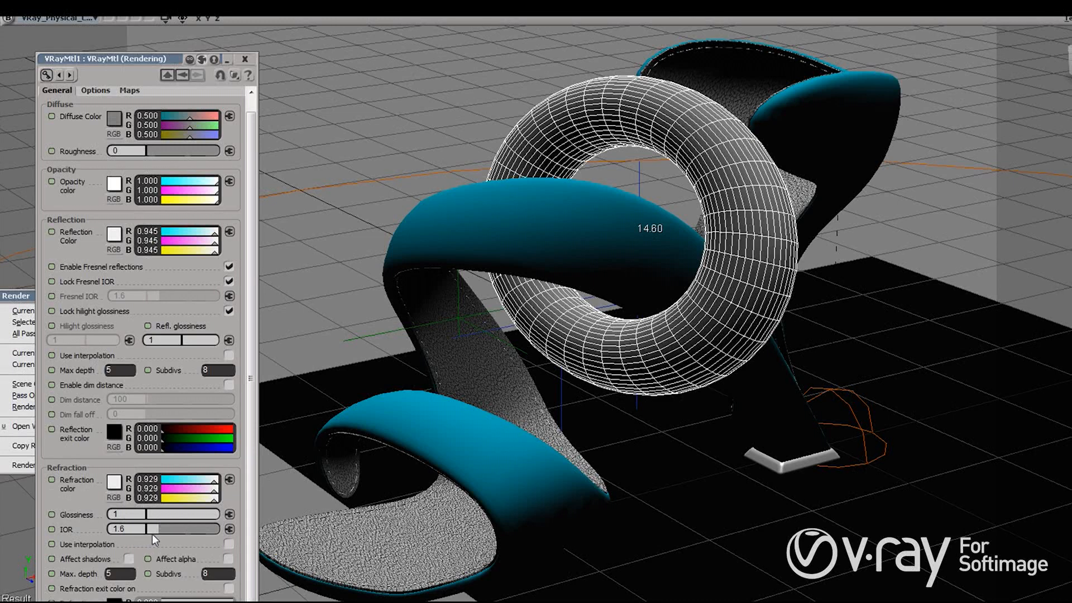
Step: Render the current frame with refraction IOR 2.87, and again with refraction IOR 1.33
left_click_drag(157, 530, 169, 533)
left_click(7, 297)
left_click(2, 352)
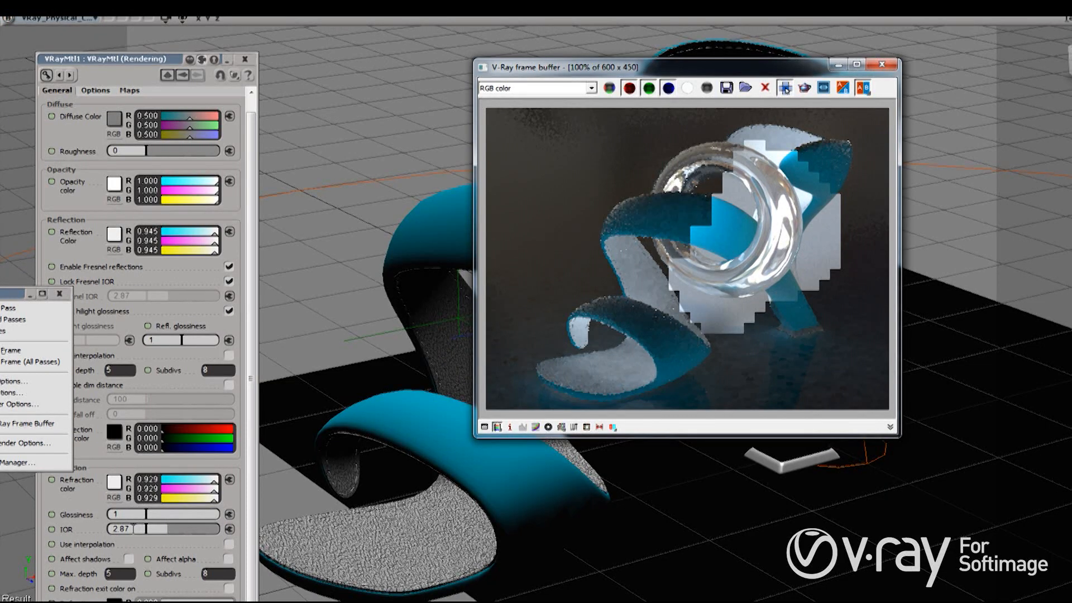
left_click(132, 529)
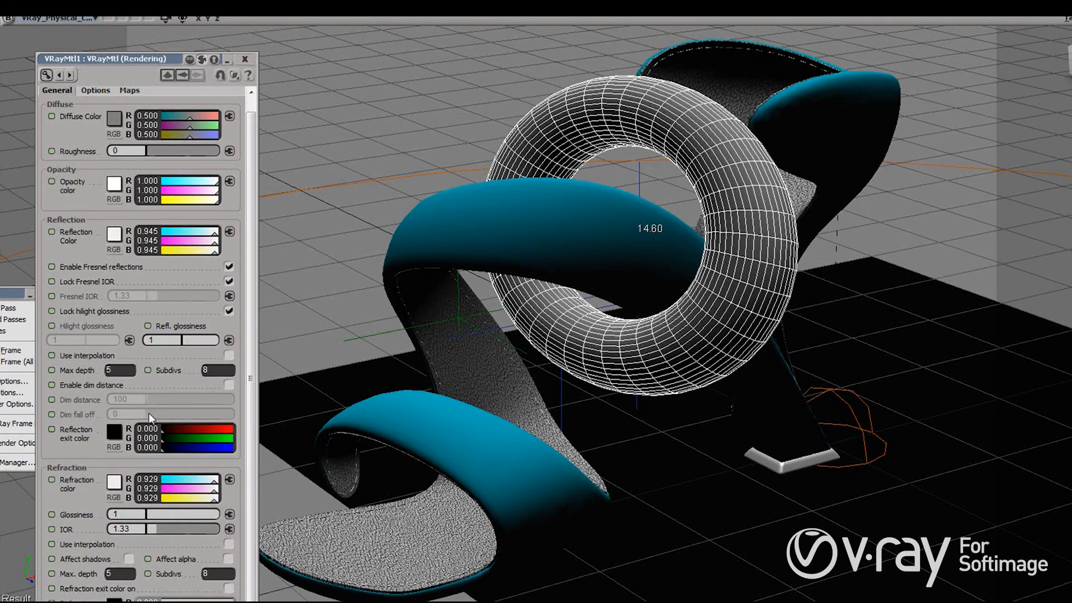
left_click(10, 352)
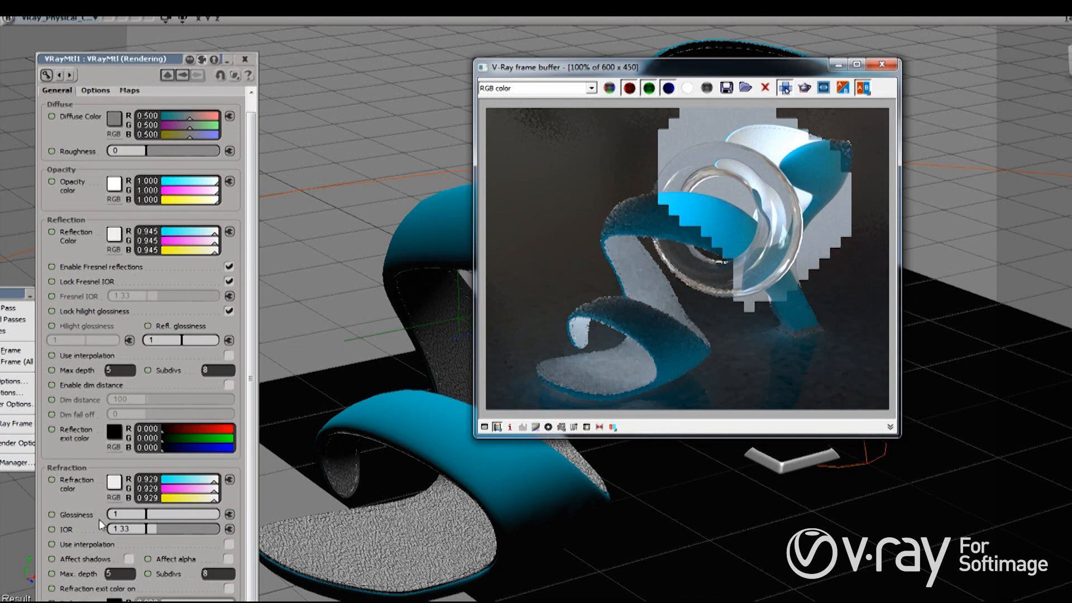
Step: Set the refraction glossiness to 0.861, render the current frame and inspect the torus up close in the frame buffer
left_click_drag(212, 520, 210, 517)
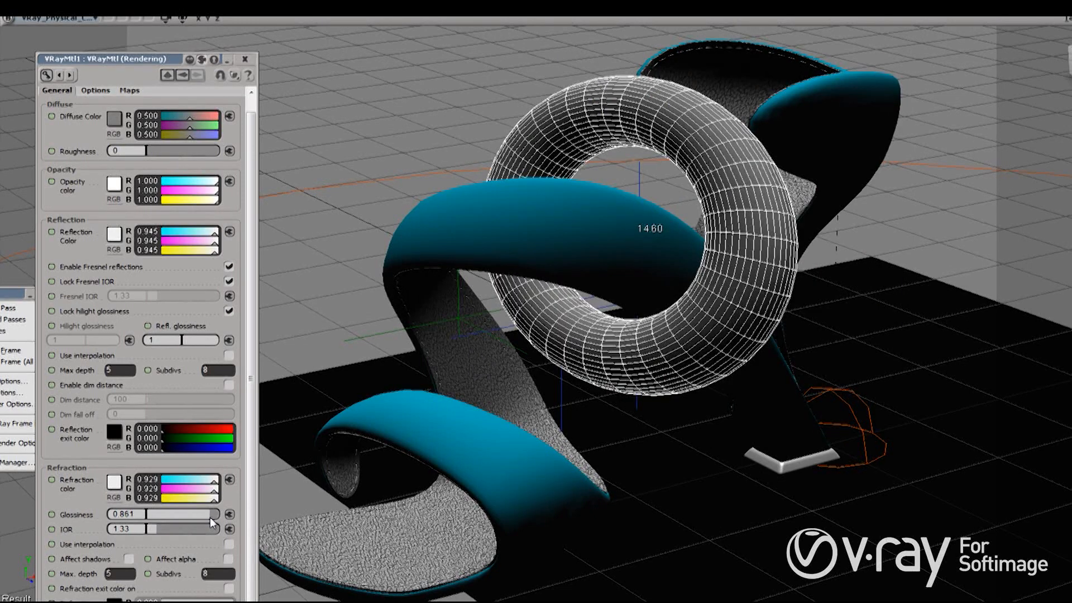
left_click(11, 350)
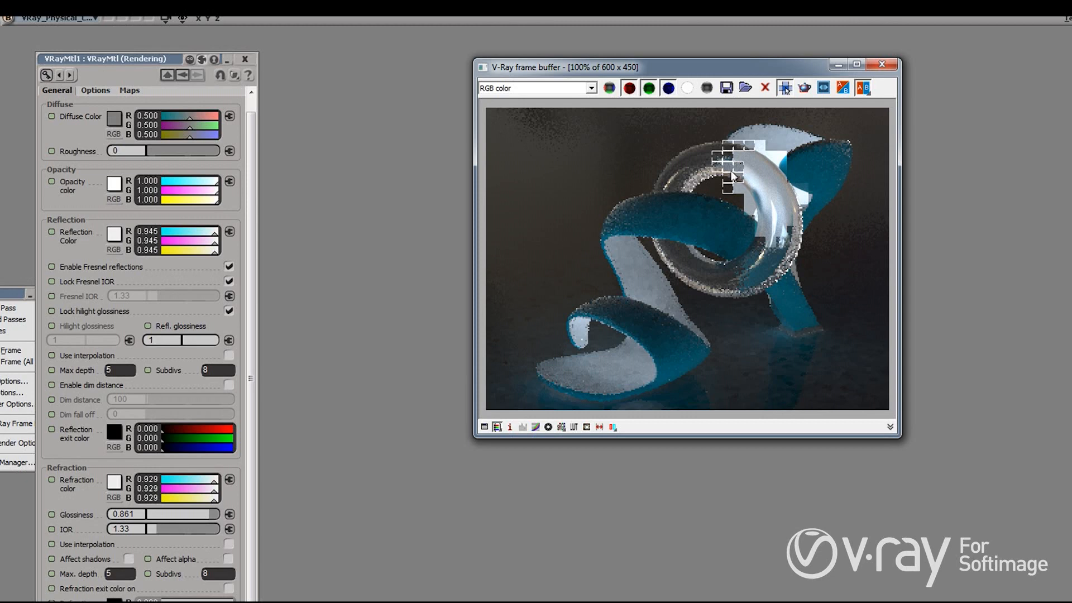
scroll(749, 183, "up", 1)
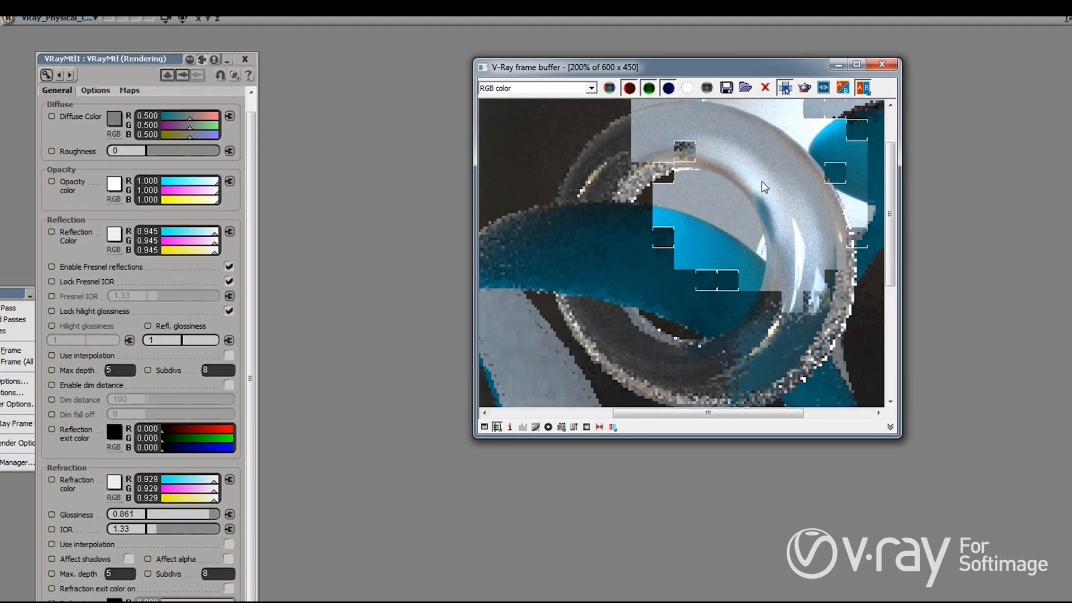
scroll(761, 184, "up", 1)
scroll(791, 186, "down", 1)
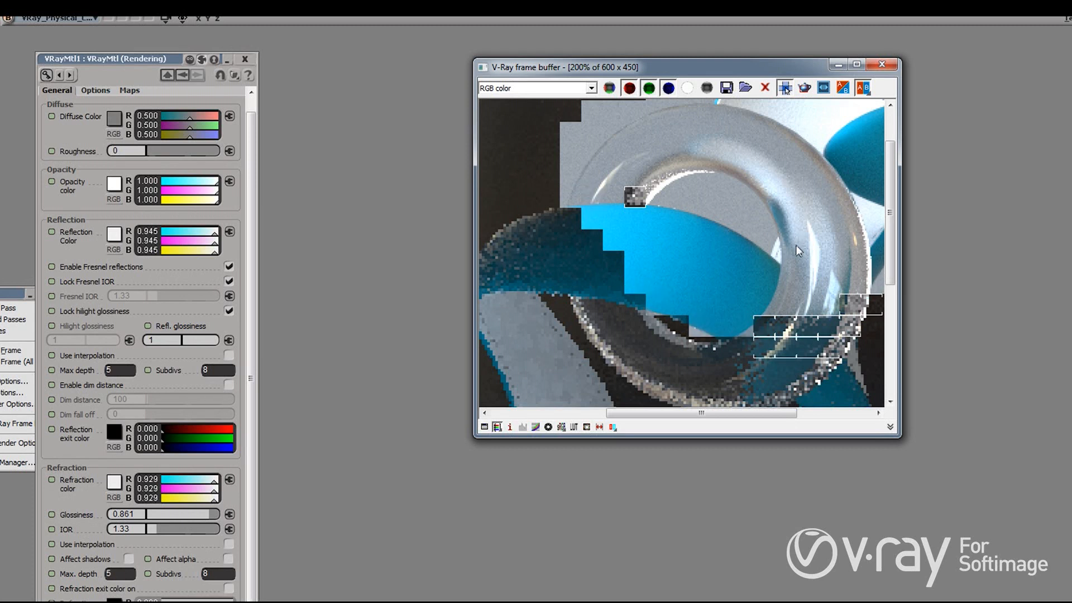
scroll(795, 240, "down", 1)
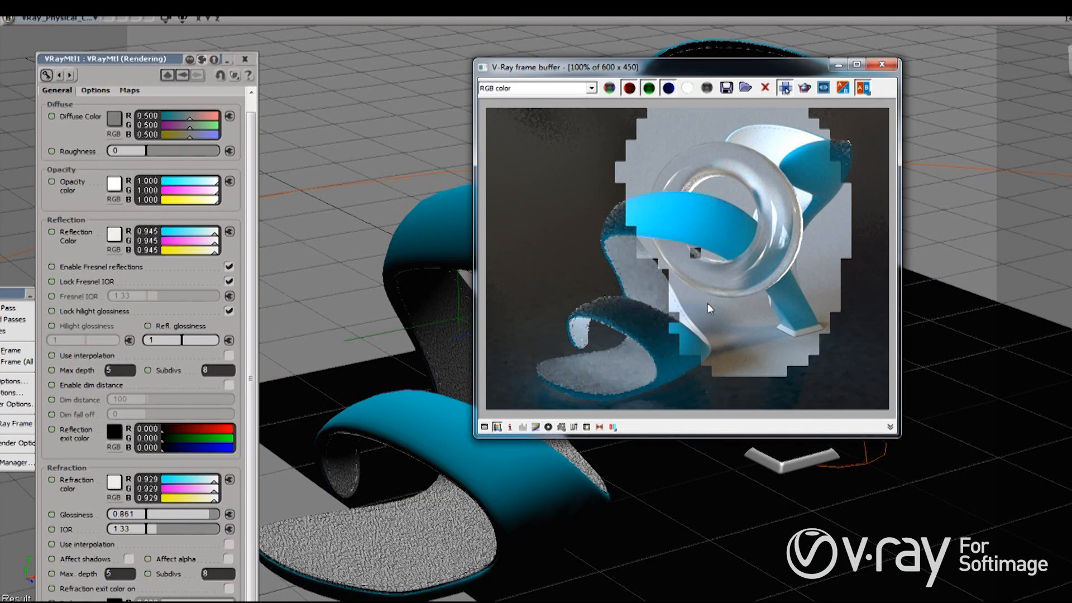
Step: Set the torus material's refraction colour to blue (RGB 0.169, 0.702, 0.925) and render the current frame
left_click(120, 490)
left_click_drag(145, 519, 156, 510)
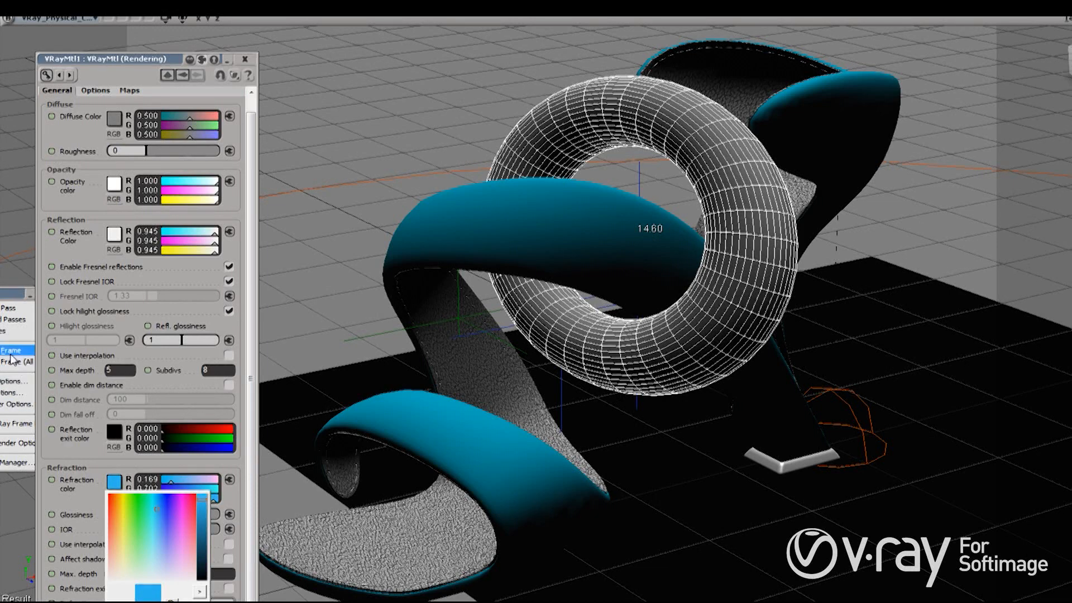
left_click(11, 352)
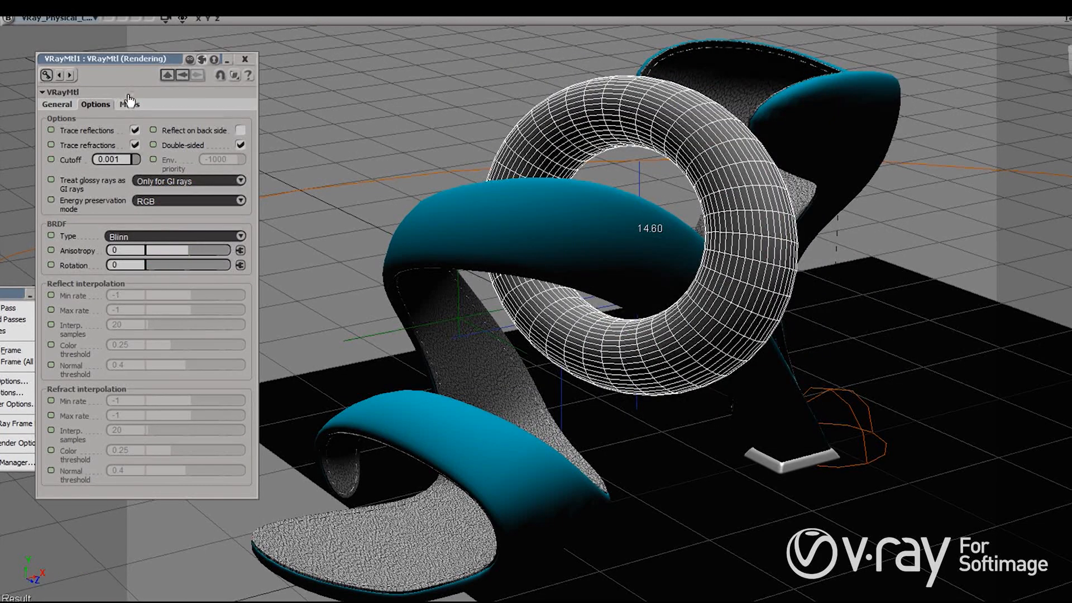
Step: Examine the V-Ray material's texture map slots and its tracing, BRDF and interpolation options
left_click(131, 105)
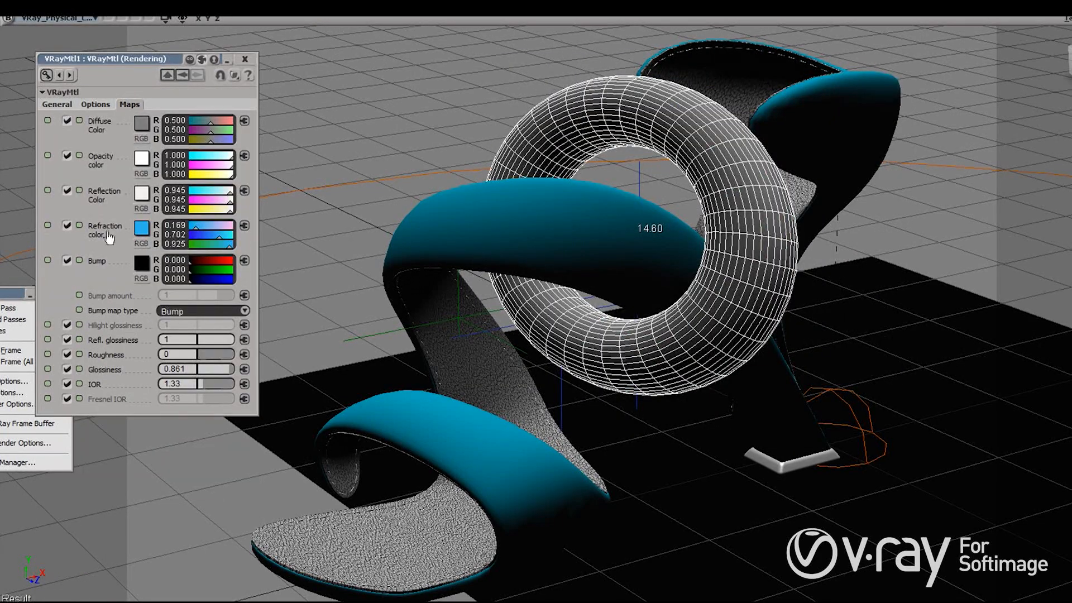
left_click(92, 104)
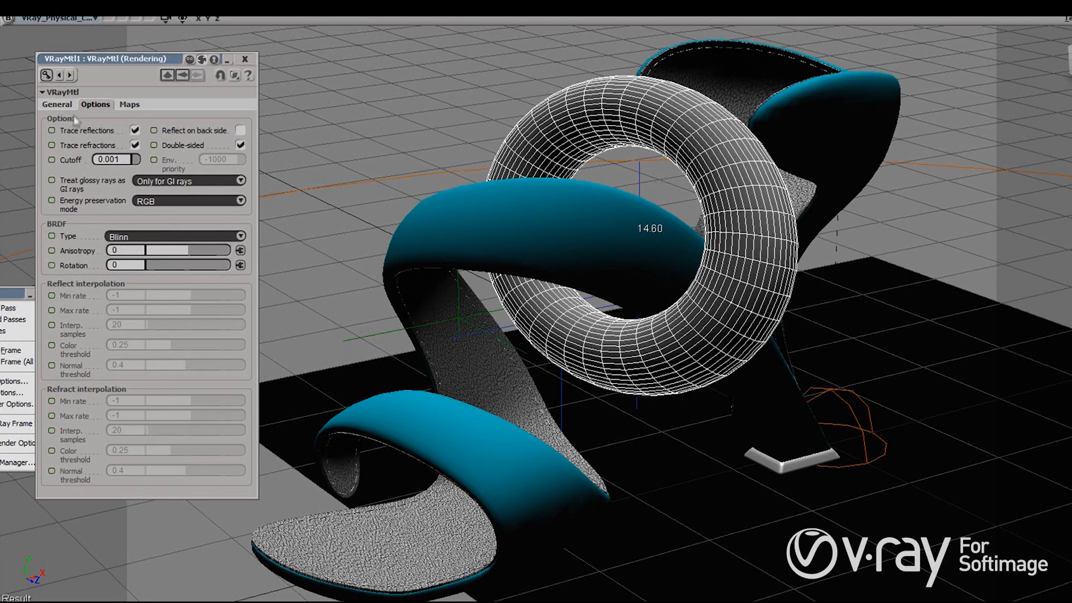
left_click(58, 104)
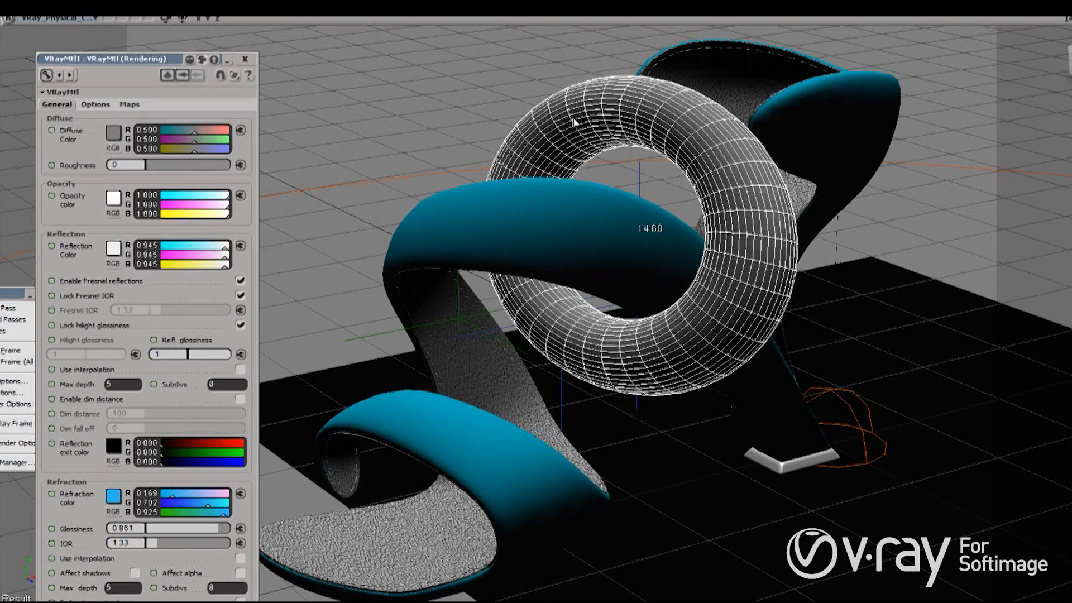
Step: Remove the torus from the scene and open the material settings of the shoe's blue upper part
key("Delete")
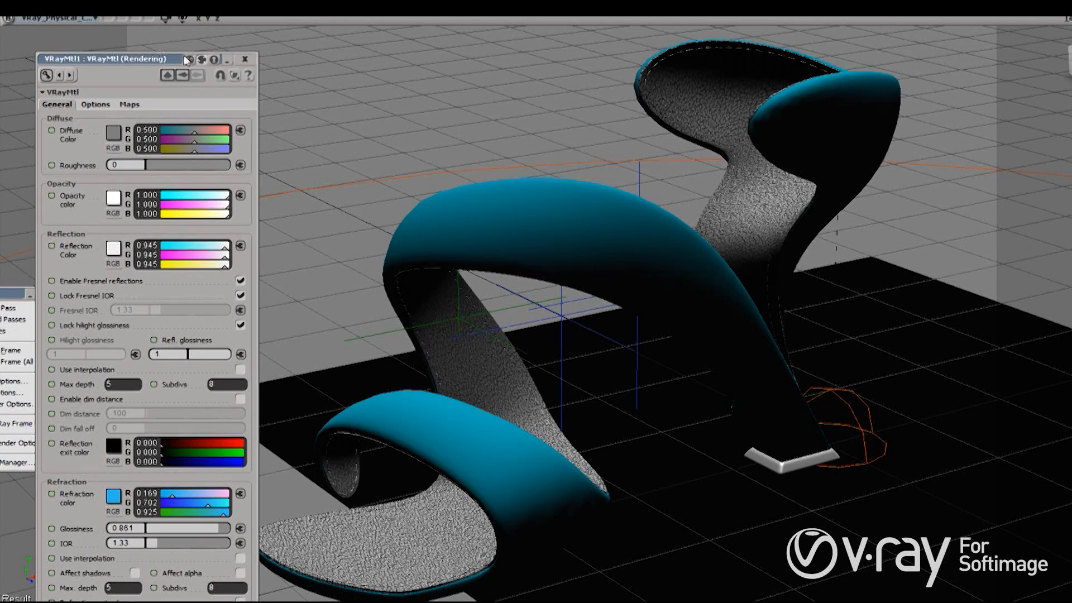
left_click_drag(128, 62, 197, 45)
left_click(1, 66)
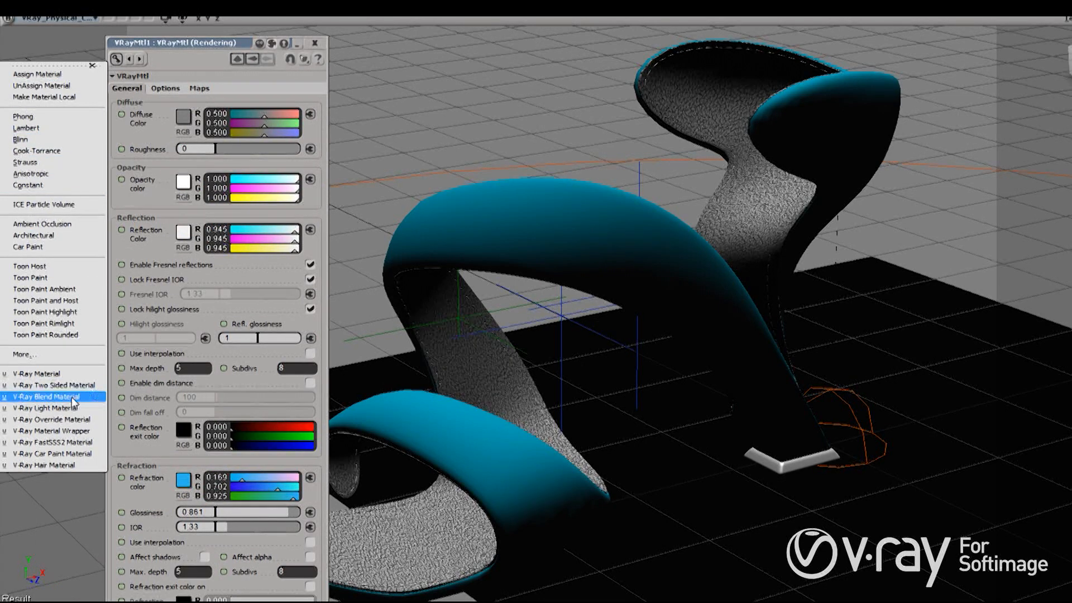
left_click(530, 235)
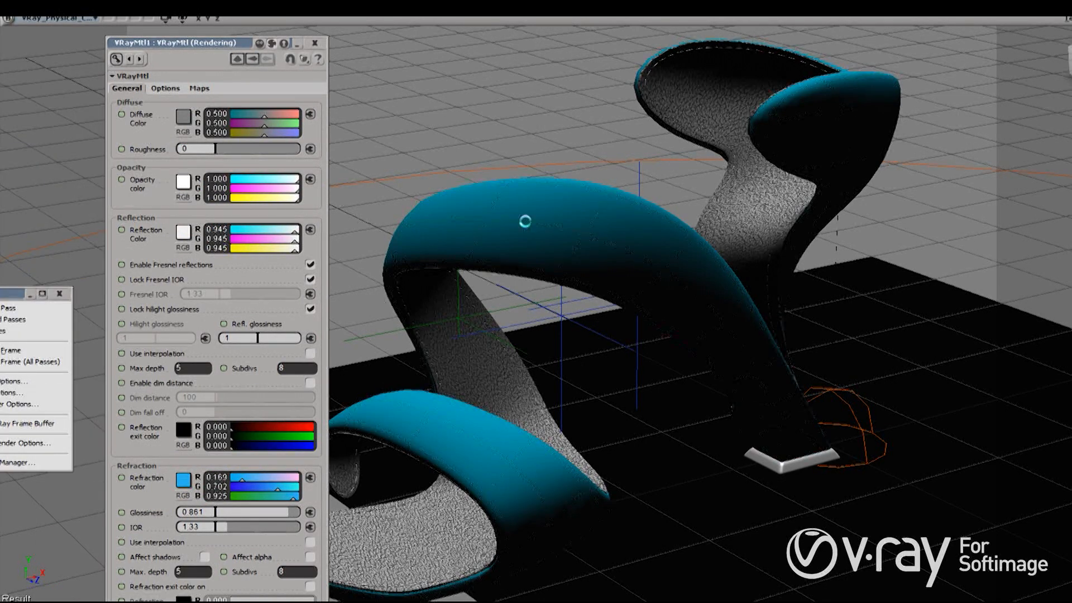
left_click(525, 221)
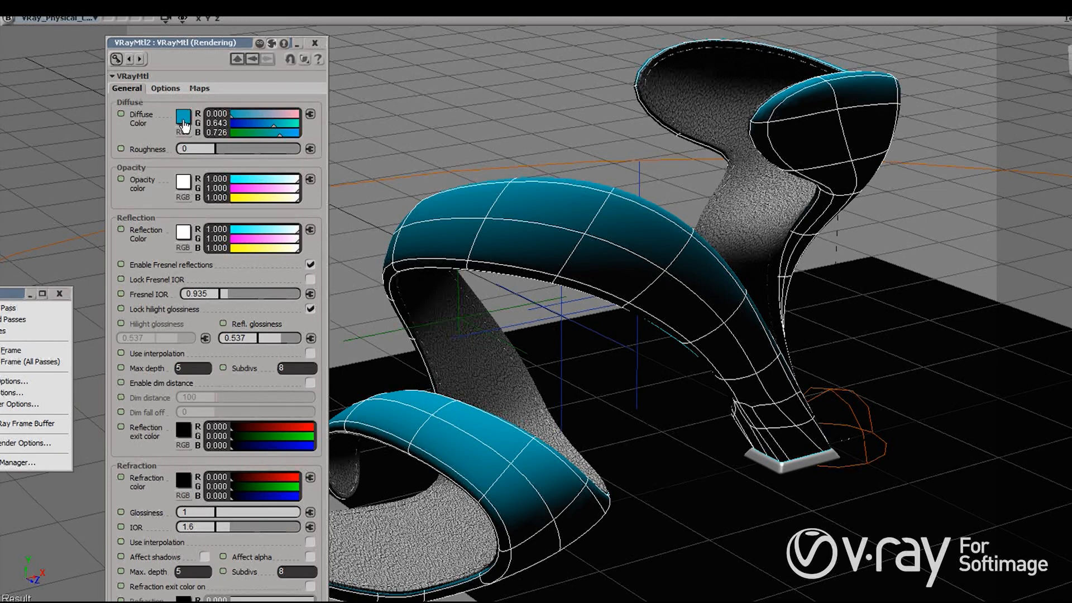
Step: Set the shoe upper's diffuse colour to black and its reflection colour to teal (RGB 0.118, 0.565, 0.651)
left_click(184, 121)
left_click_drag(271, 152, 272, 215)
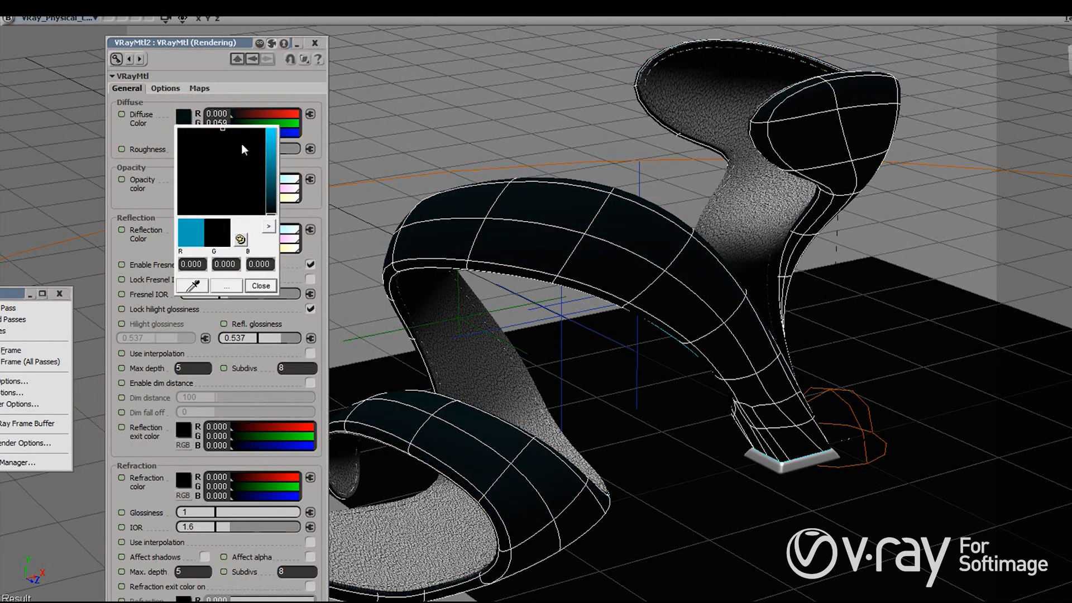
left_click(152, 144)
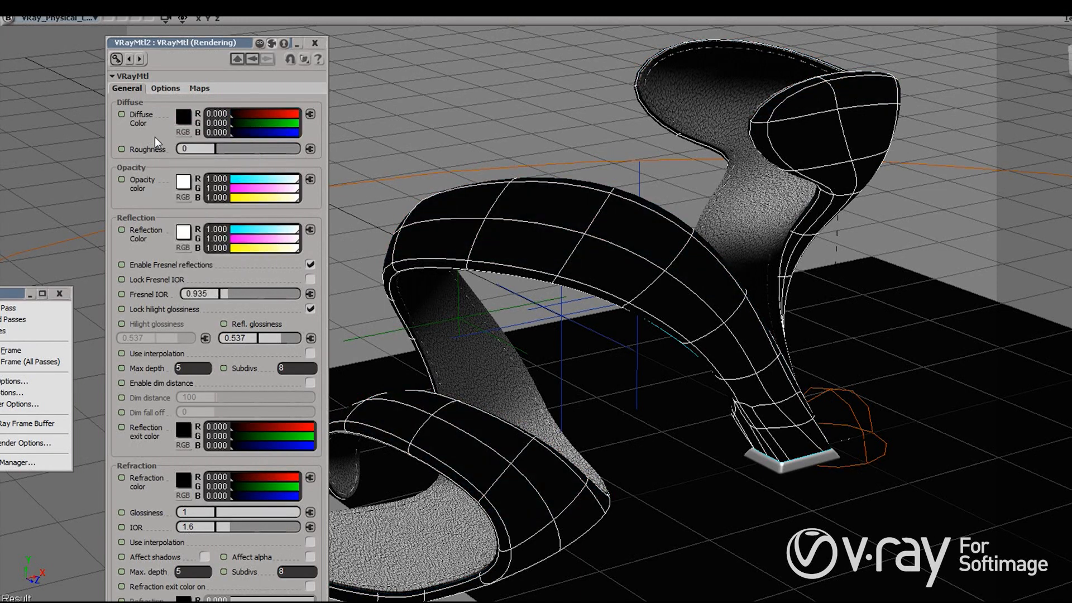
left_click(183, 231)
left_click(224, 259)
left_click(272, 272)
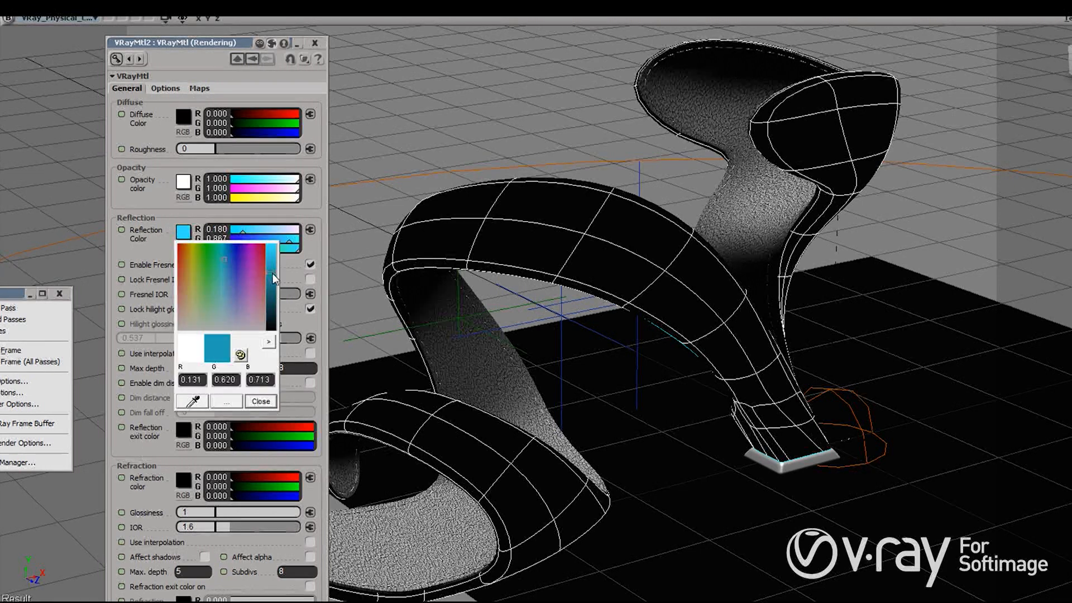
left_click(134, 250)
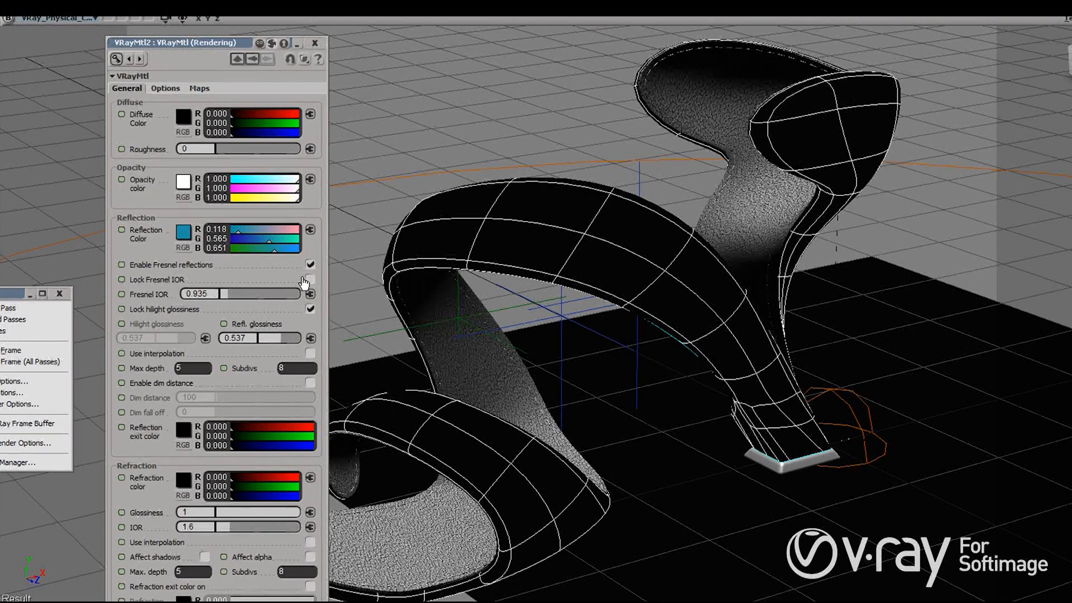
Step: Set the reflection glossiness to 0.778 and render the current frame with Fresnel reflections enabled, then with them disabled
left_click_drag(286, 339, 292, 338)
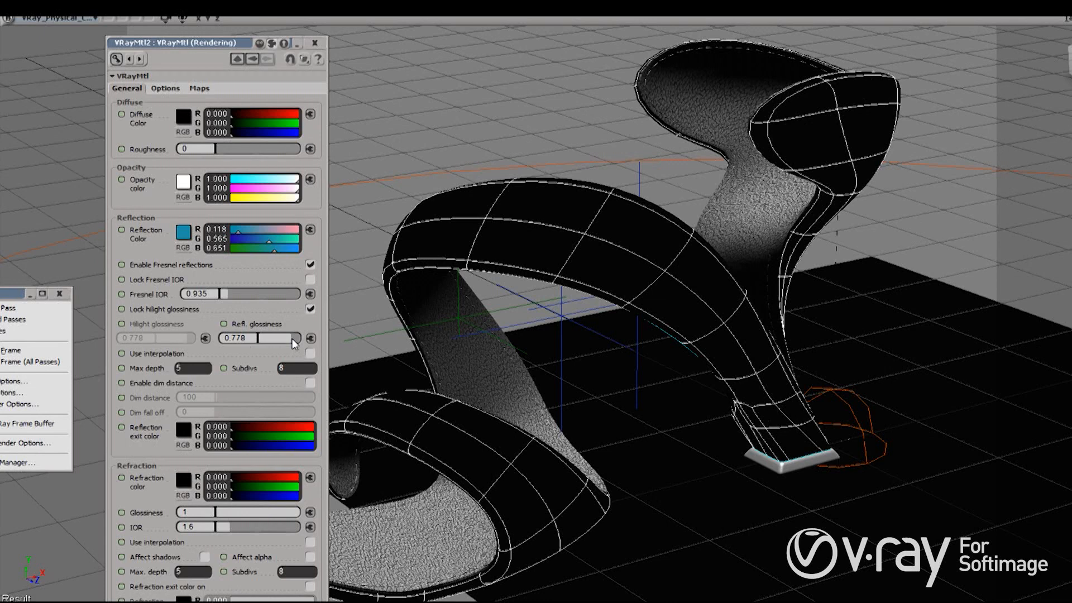
left_click(30, 350)
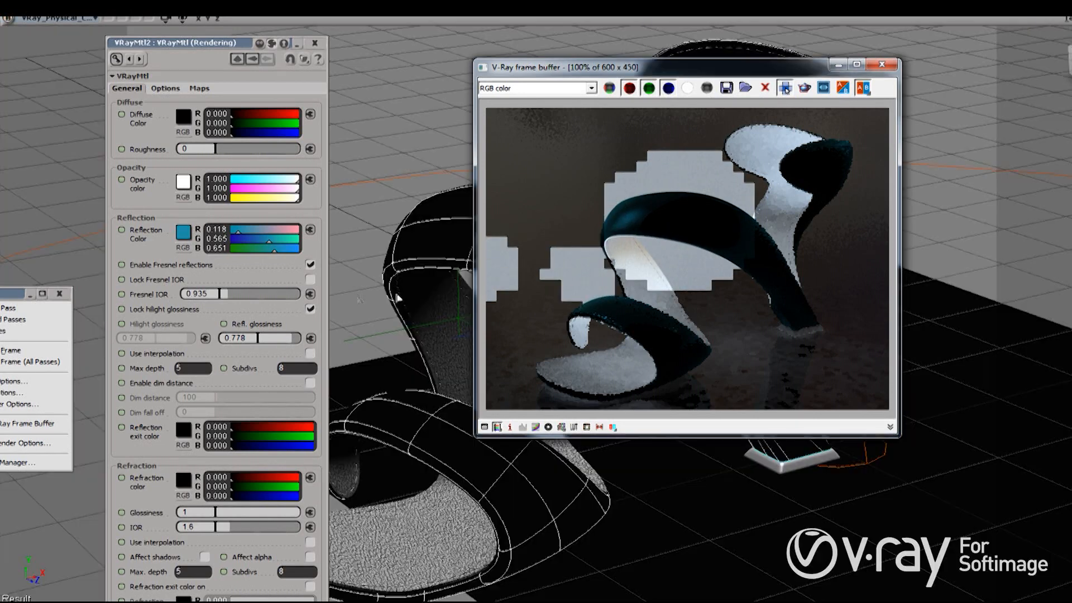
left_click(309, 264)
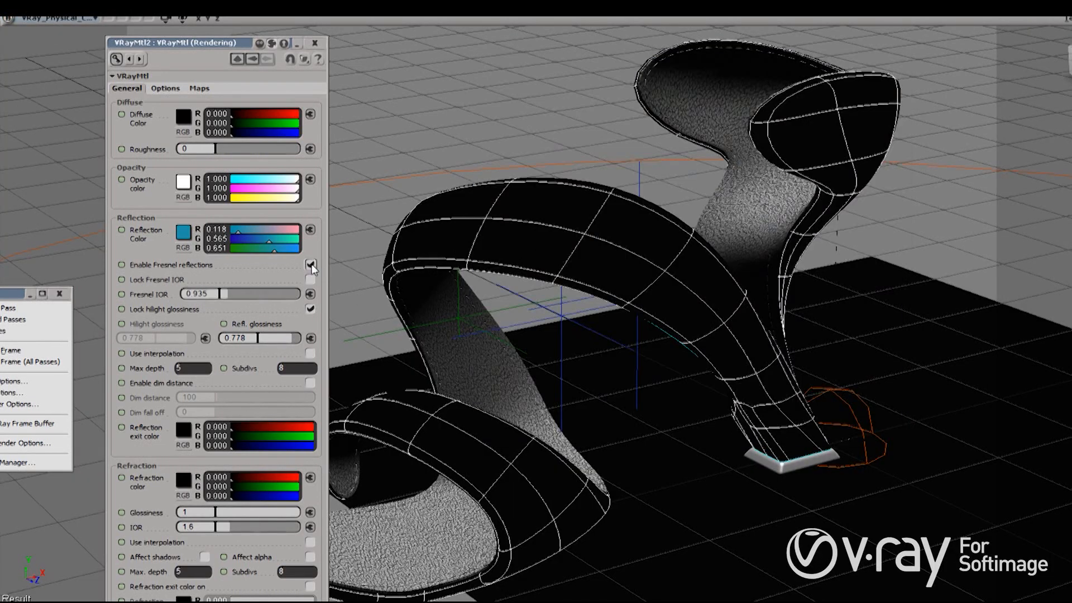
left_click(17, 317)
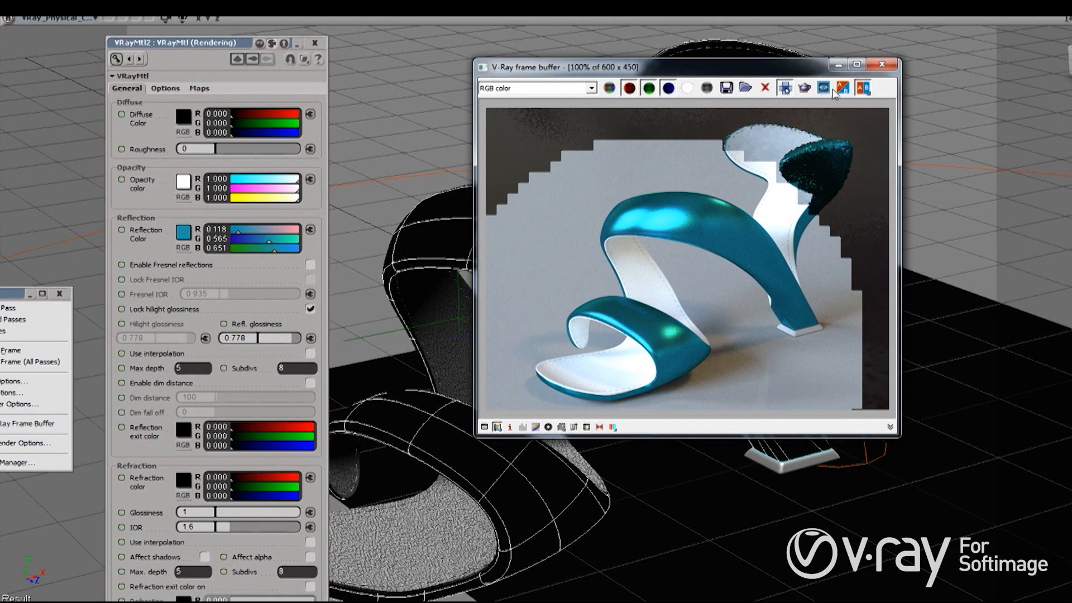
left_click_drag(779, 66, 980, 87)
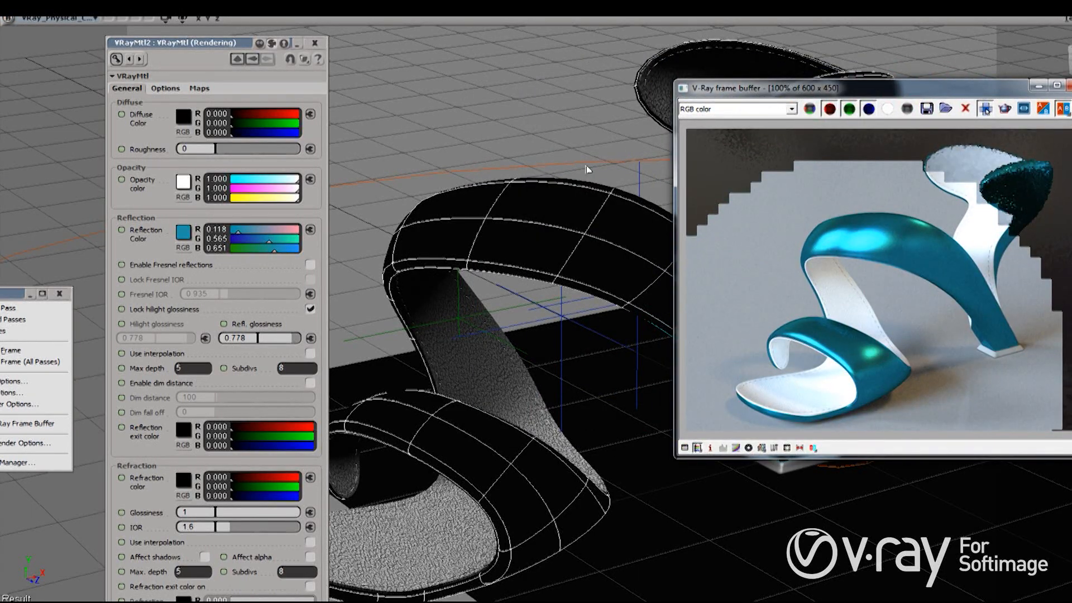
Step: Open the render tree of the shoe upper's material and enlarge its window
left_click(560, 216)
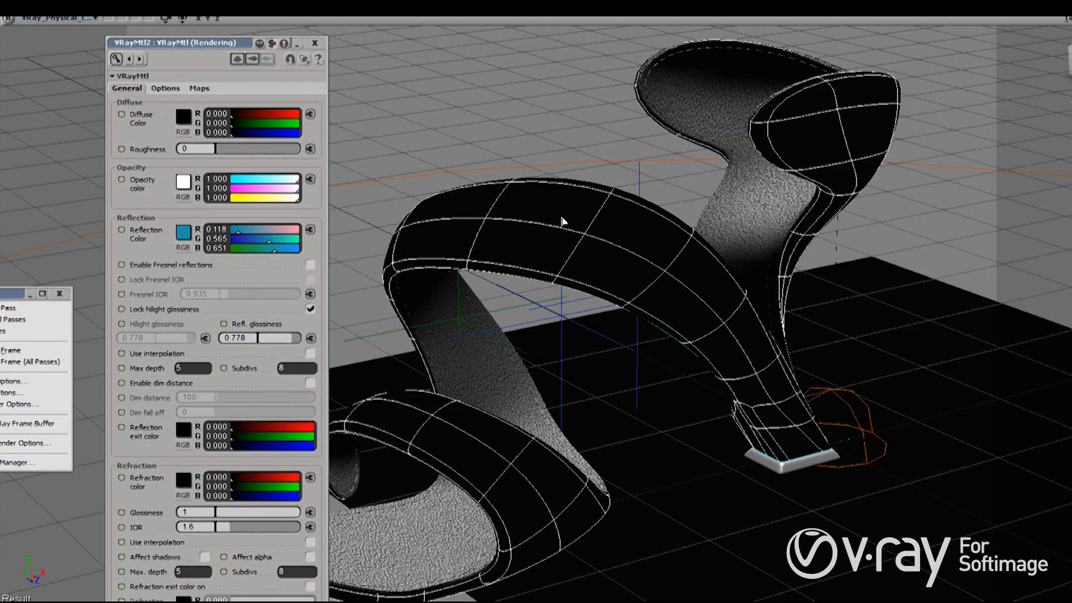
key("7")
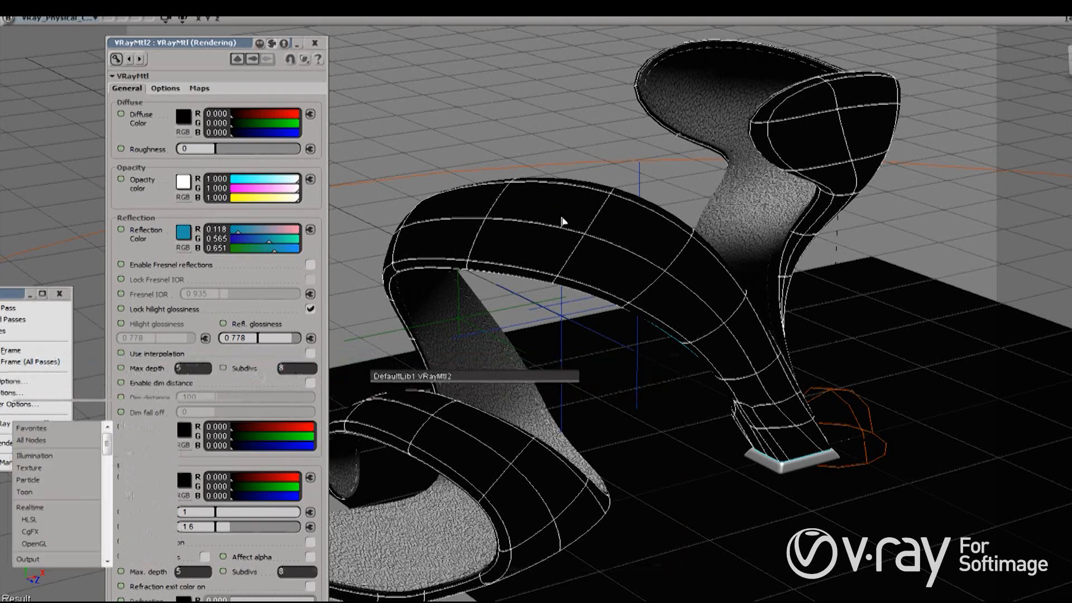
left_click_drag(306, 359, 444, 242)
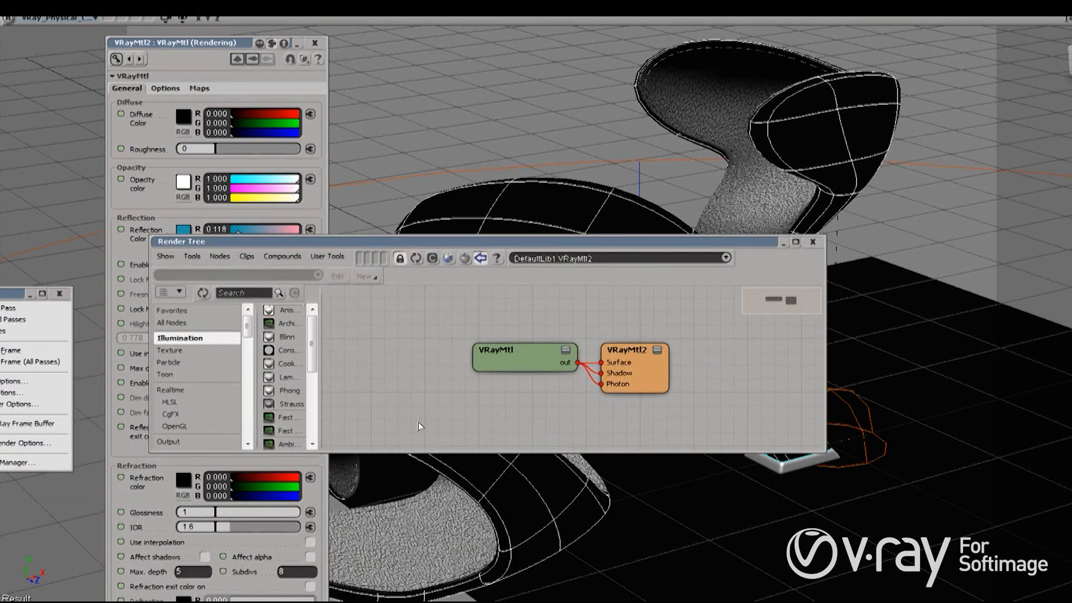
left_click_drag(467, 451, 467, 524)
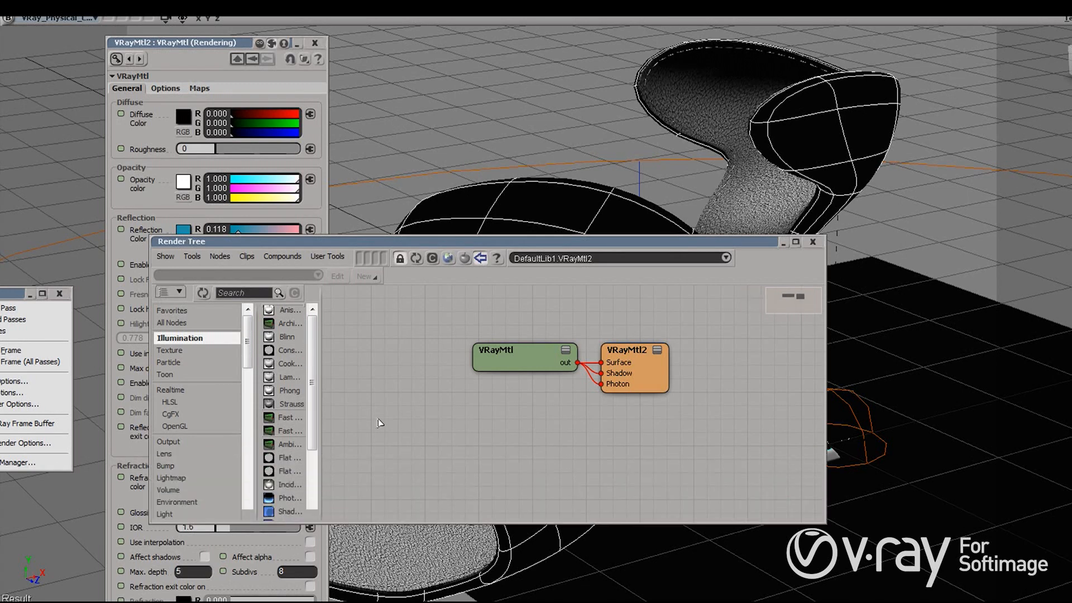
Step: Search the shader nodes for "blend", add a VRayBlendMtl node to the render tree and open its settings
left_click(240, 293)
type("blend")
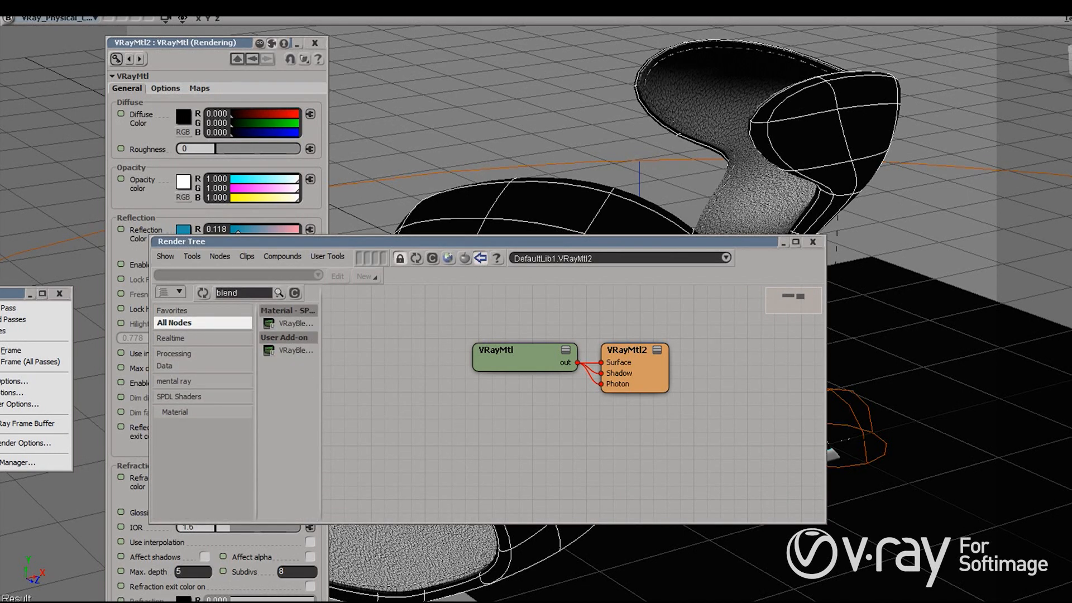
left_click_drag(322, 324, 455, 356)
double_click(455, 355)
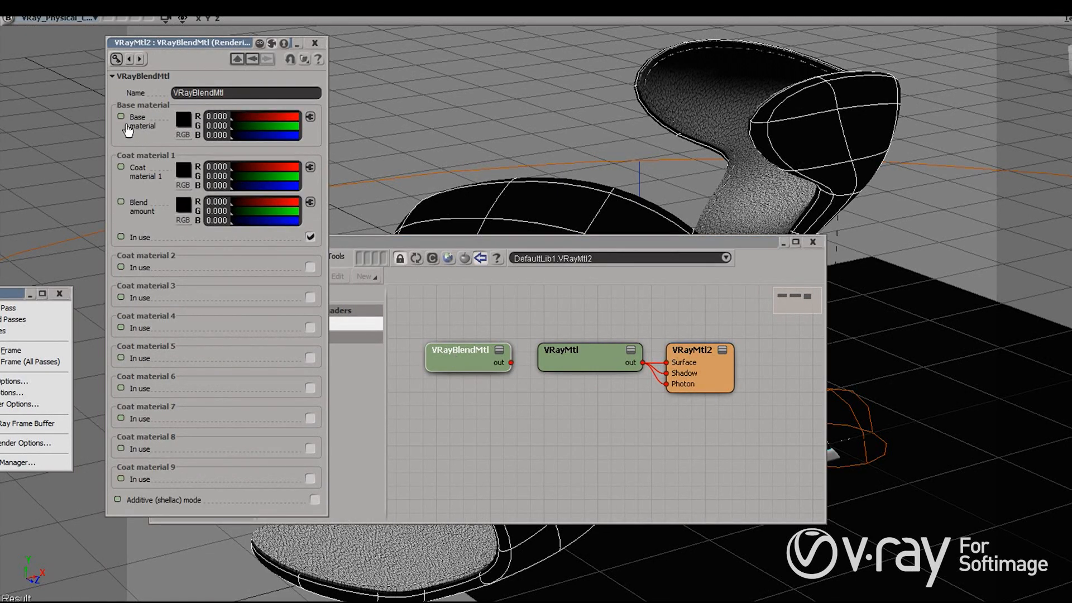
left_click_drag(166, 41, 162, 80)
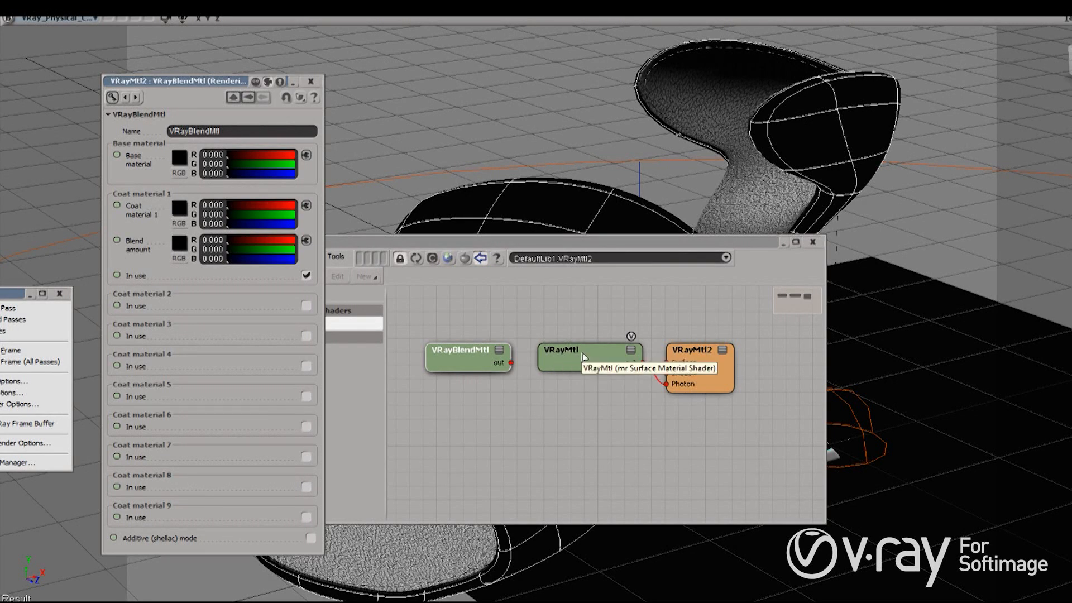
Step: Disconnect VRayMtl from the VRayMtl2 material node and connect its output to the base_mtl input of VRayBlendMtl
left_click_drag(583, 357, 525, 407)
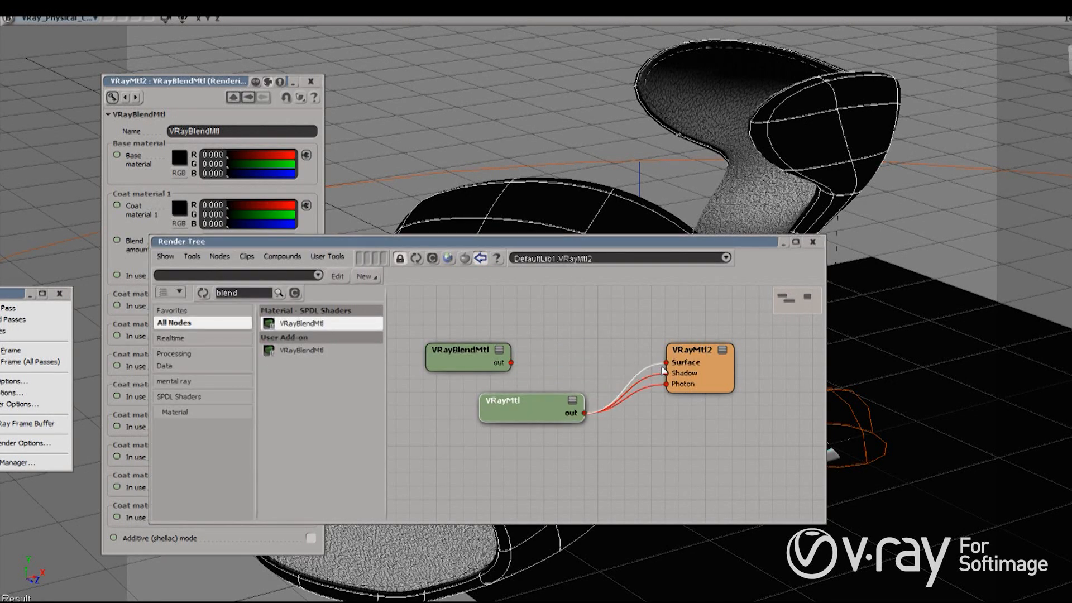
left_click_drag(663, 373, 640, 373)
left_click_drag(533, 406, 461, 407)
left_click_drag(469, 357, 572, 348)
left_click_drag(509, 418, 565, 350)
left_click(609, 251)
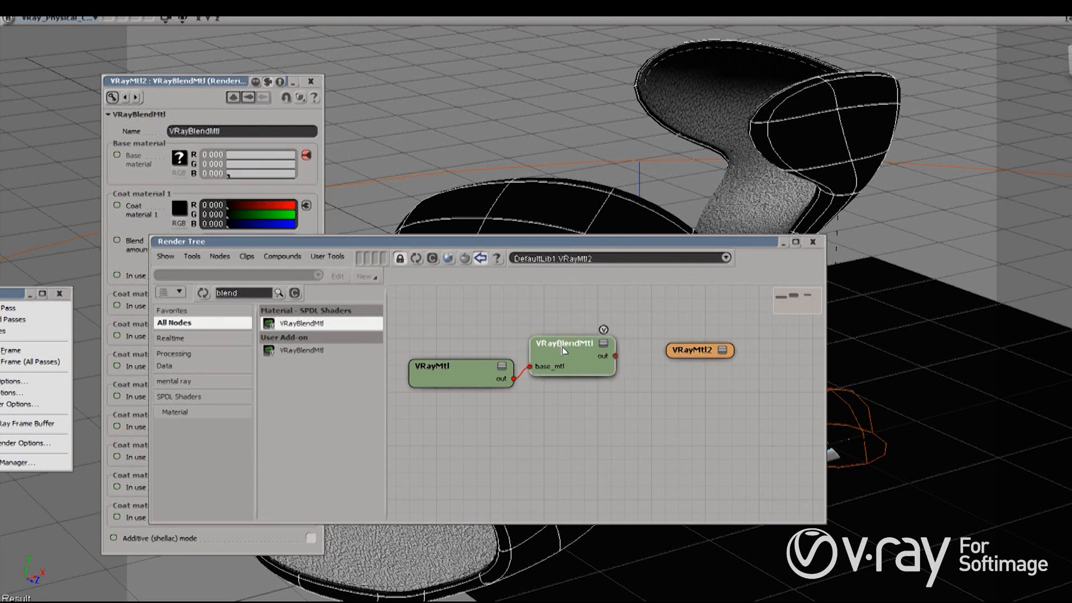
Step: Connect the VRayBlendMtl output to the material's Surface, Shadow and Photon inputs and render the current frame
left_click_drag(627, 363, 679, 360)
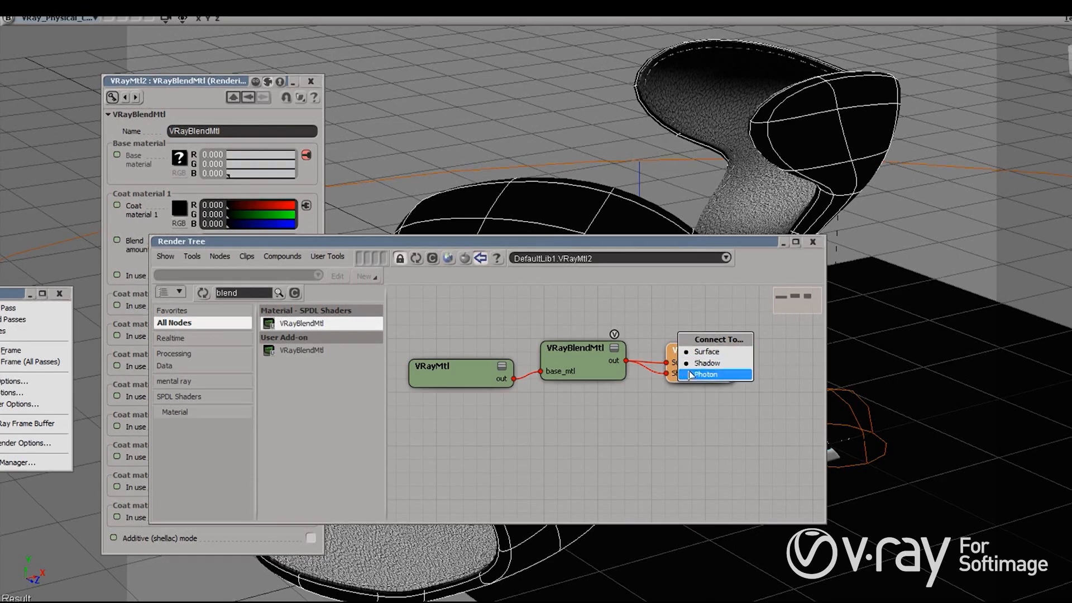
left_click(692, 379)
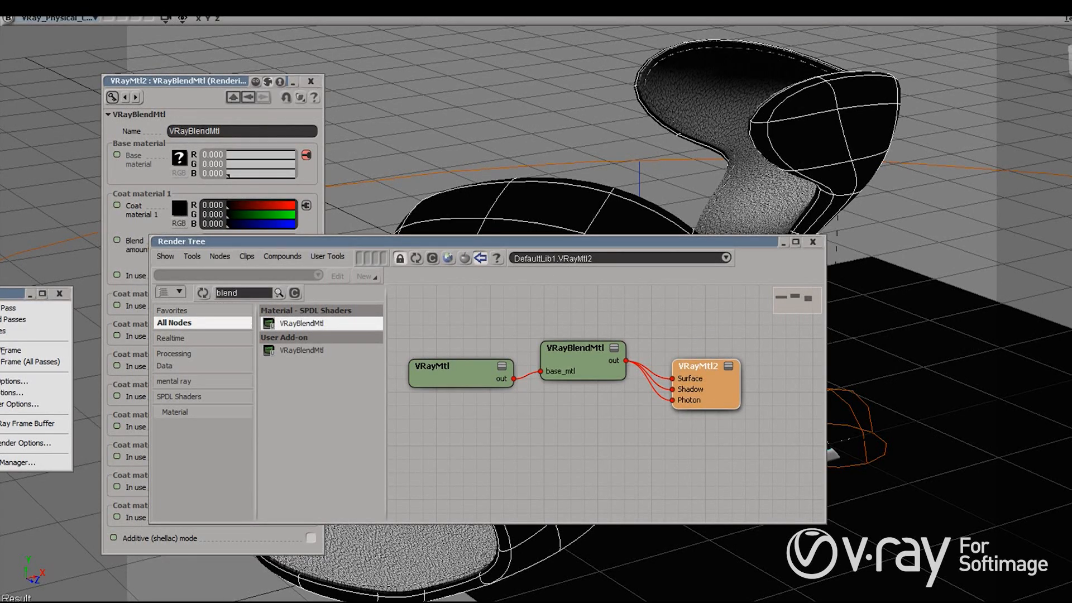
left_click(23, 352)
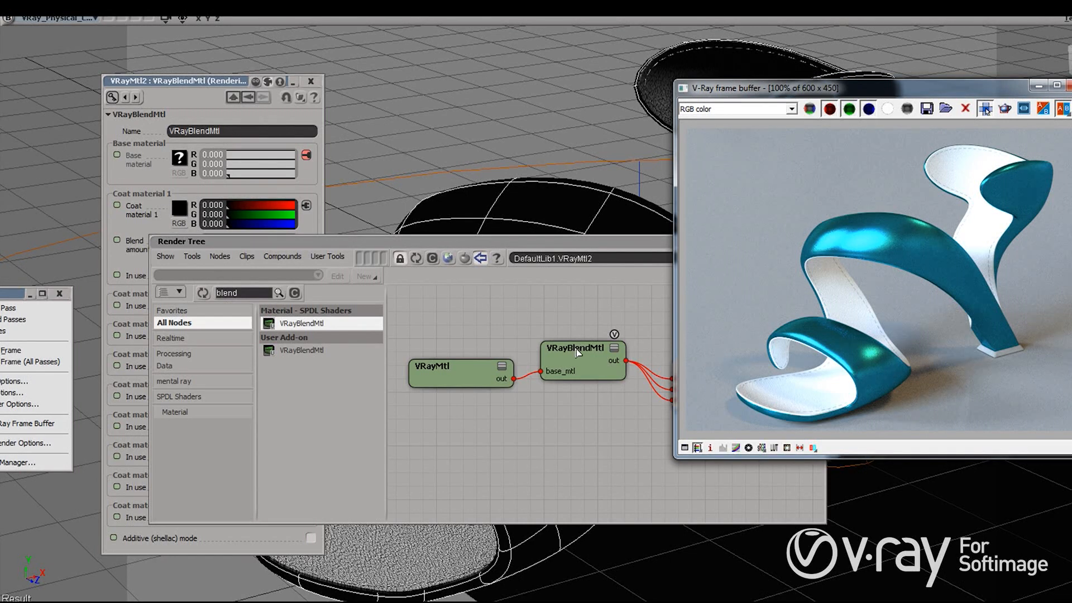
Step: Make room below the existing shader nodes and add a second VRayMtl node found by searching for "vraym"
left_click_drag(577, 351, 573, 324)
left_click_drag(472, 363, 479, 336)
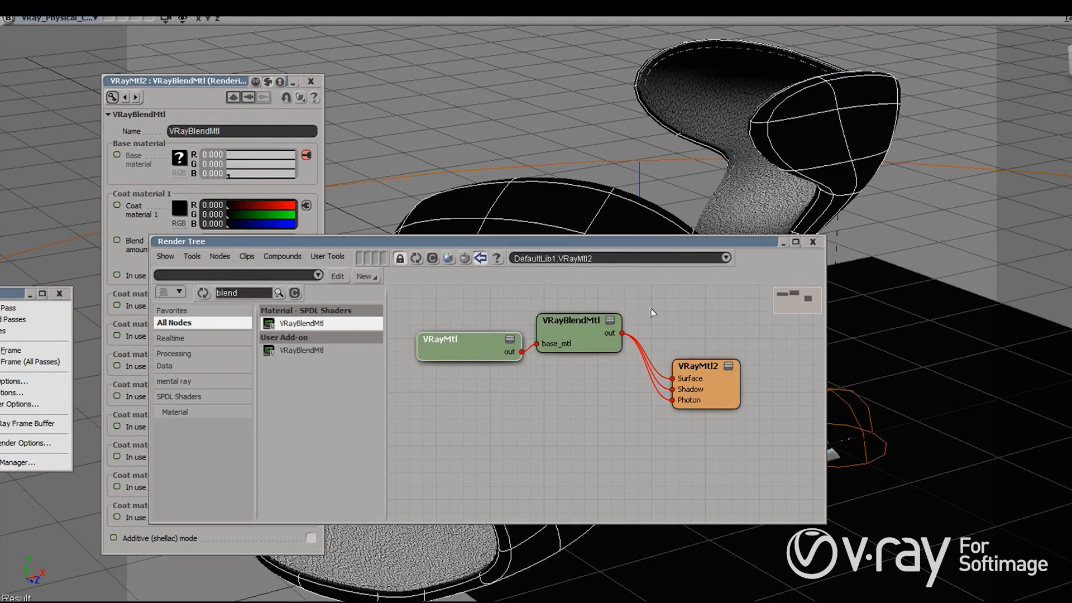
double_click(250, 289)
type("vra")
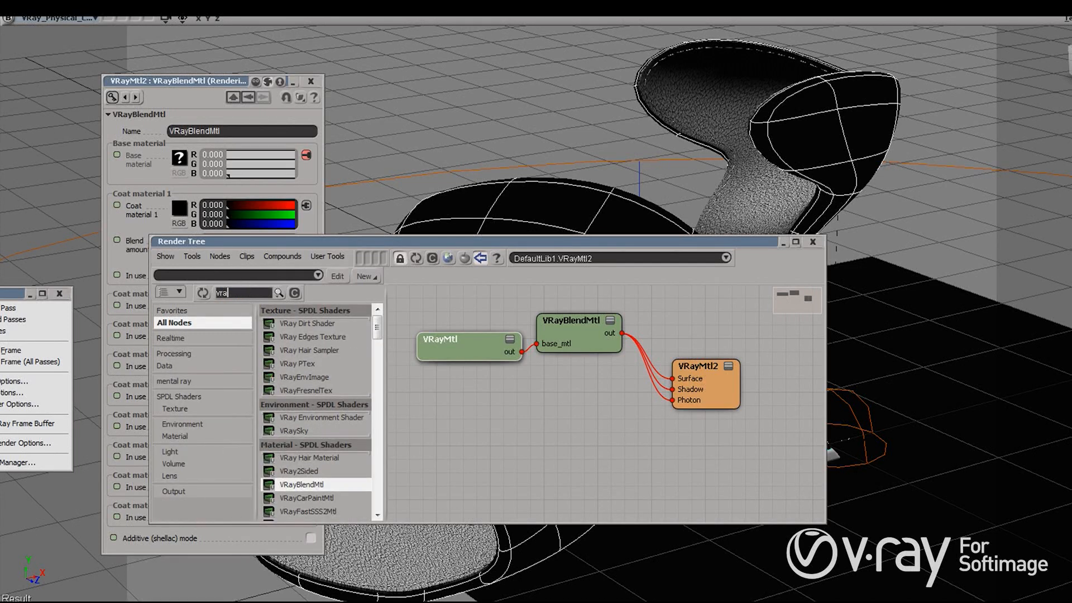
type("ym")
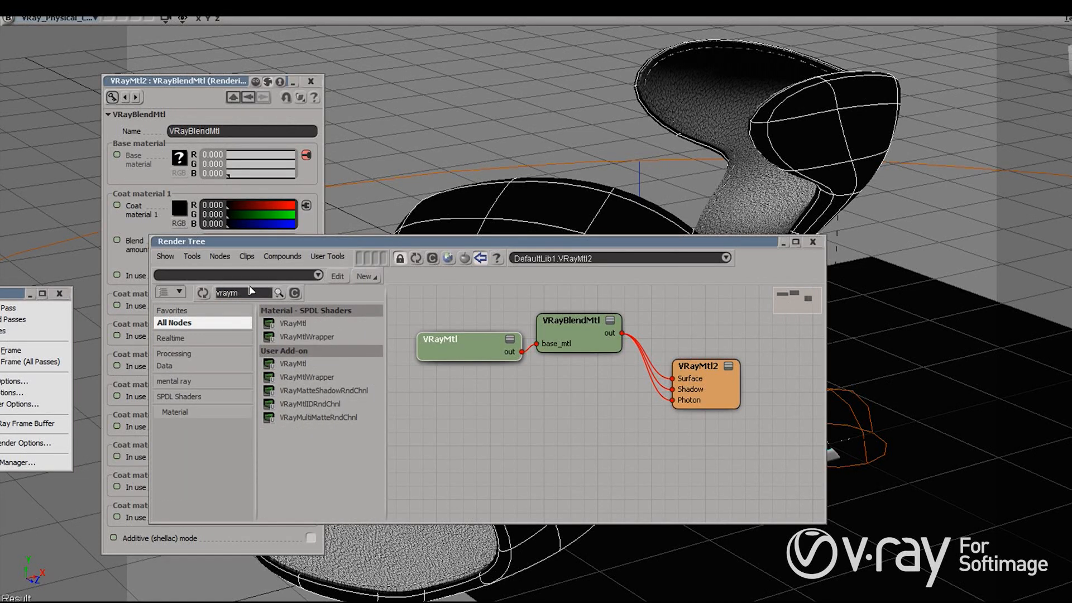
left_click_drag(306, 323, 466, 413)
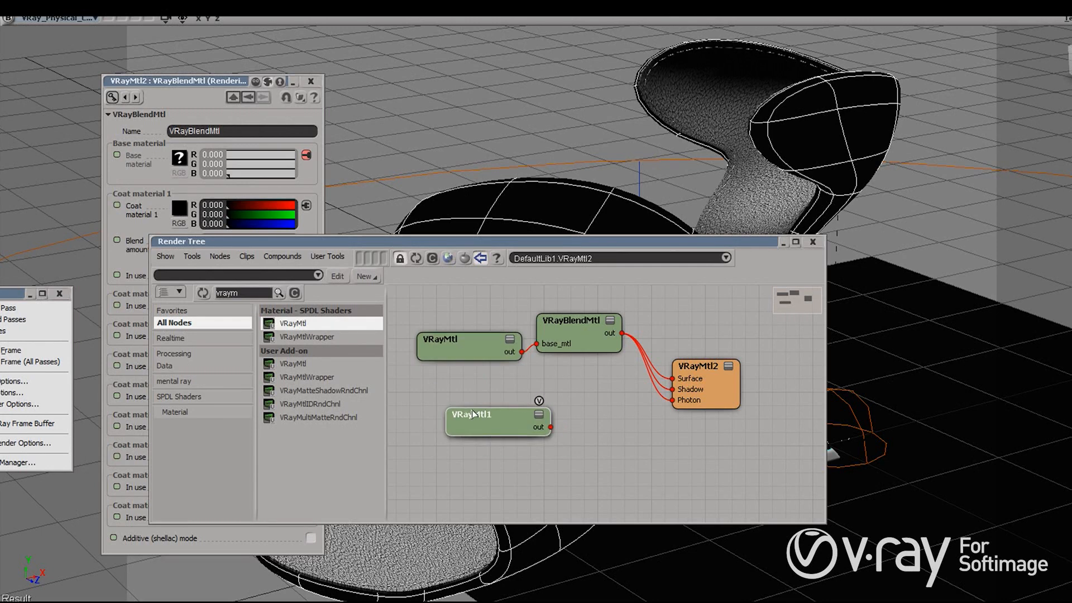
Step: Set VRayMtl1's diffuse colour to black and its reflection colour to near white (RGB 0.961)
double_click(479, 425)
left_click(179, 167)
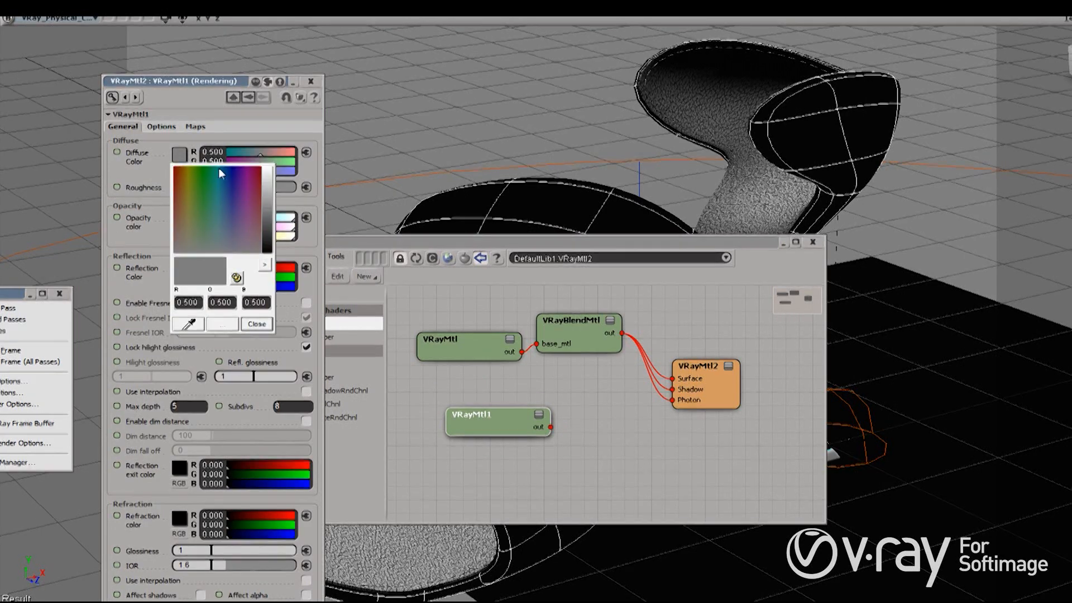
left_click_drag(273, 180, 283, 271)
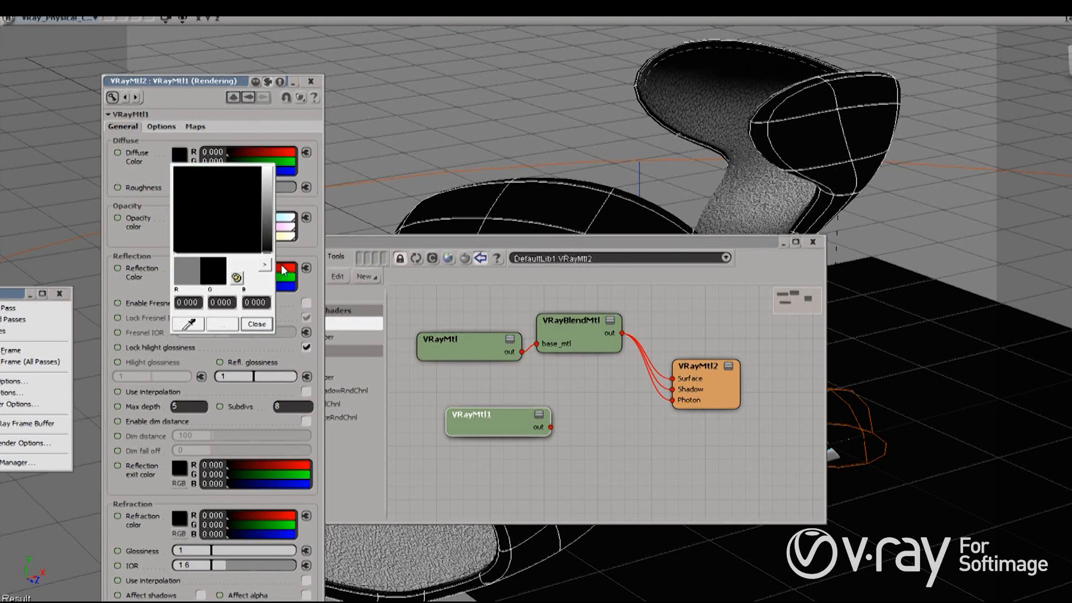
left_click(137, 290)
left_click(179, 274)
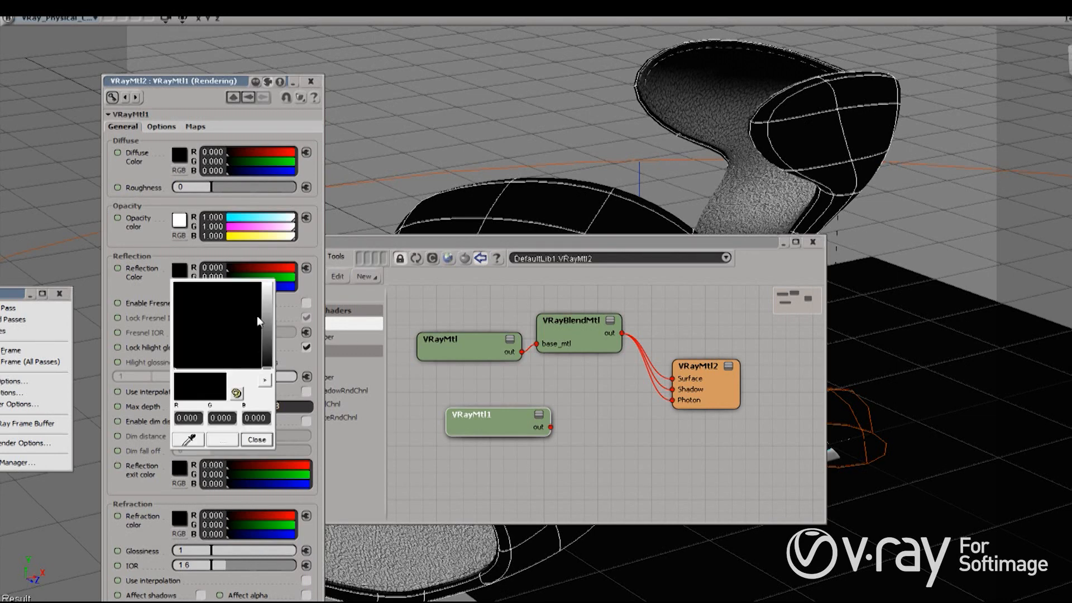
left_click_drag(267, 301, 268, 285)
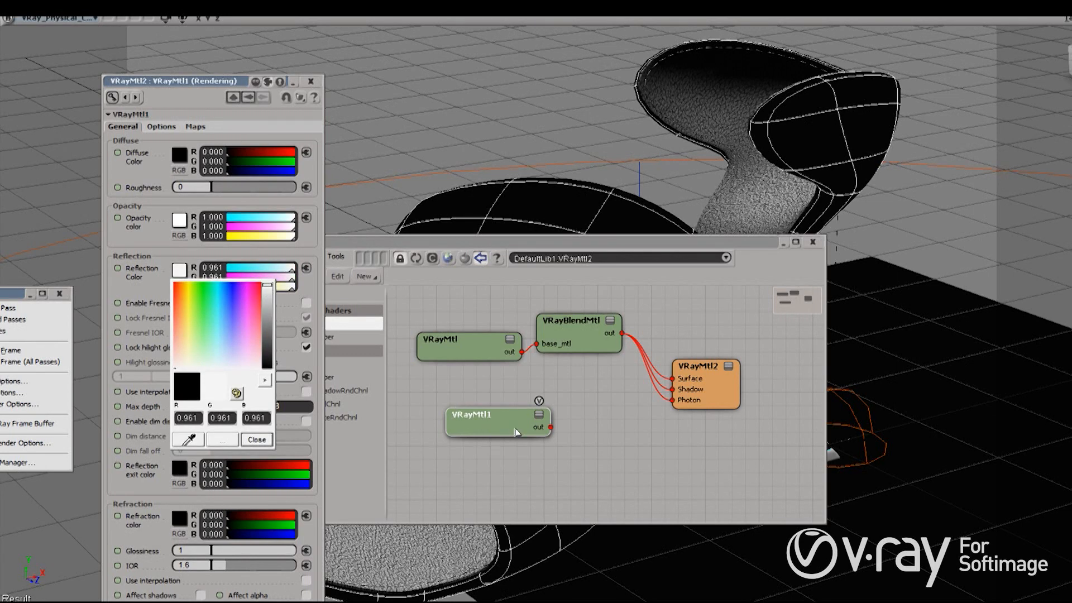
Step: Connect the VRayMtl1 output to the coat_mtl_1 input of VRayBlendMtl and render the current frame
left_click(566, 432)
left_click_drag(550, 428, 570, 346)
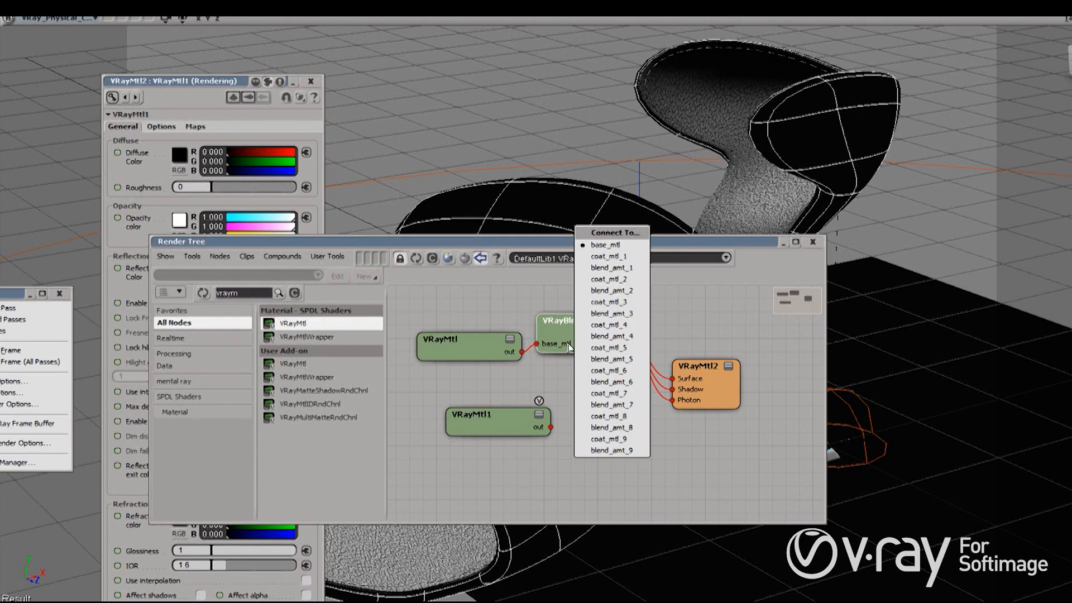
left_click(608, 257)
double_click(558, 323)
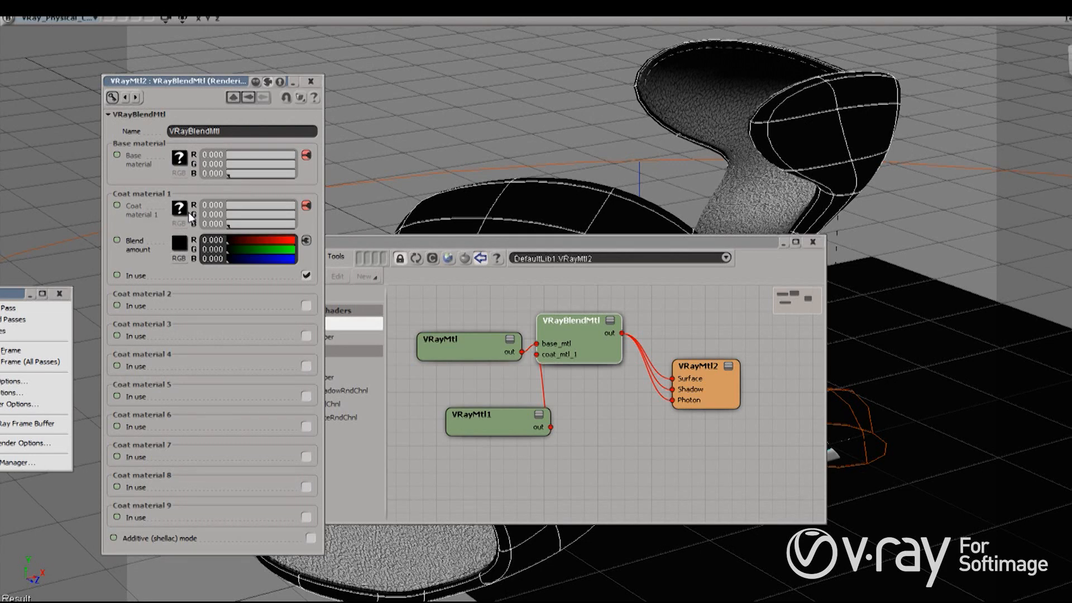
left_click_drag(480, 422, 446, 423)
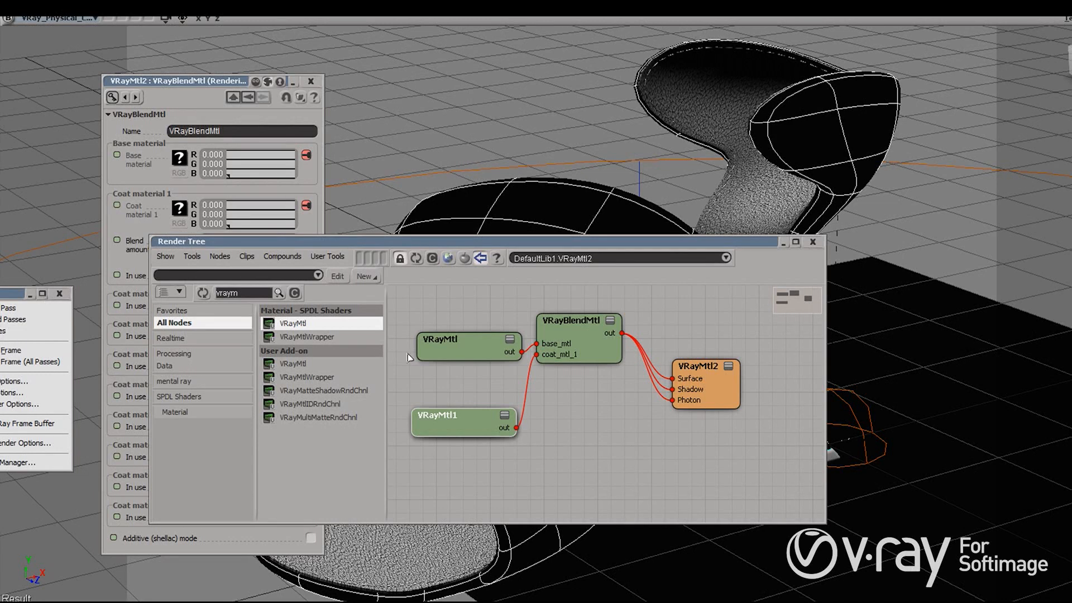
left_click(3, 351)
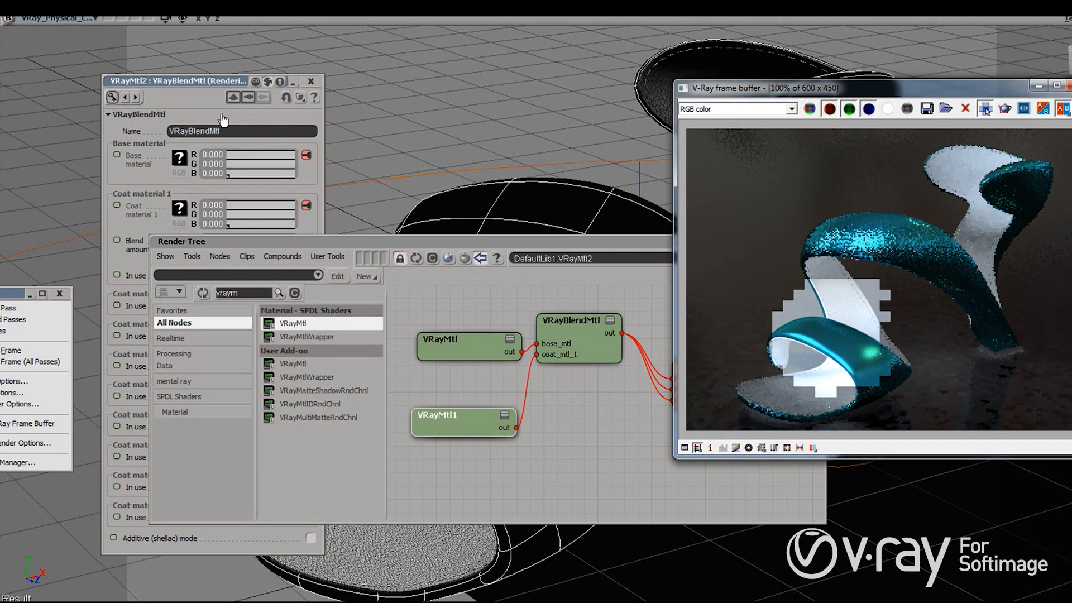
Step: Set the blend amount of coat material 1 in VRayBlendMtl to a mid grey of about 0.44
left_click(197, 83)
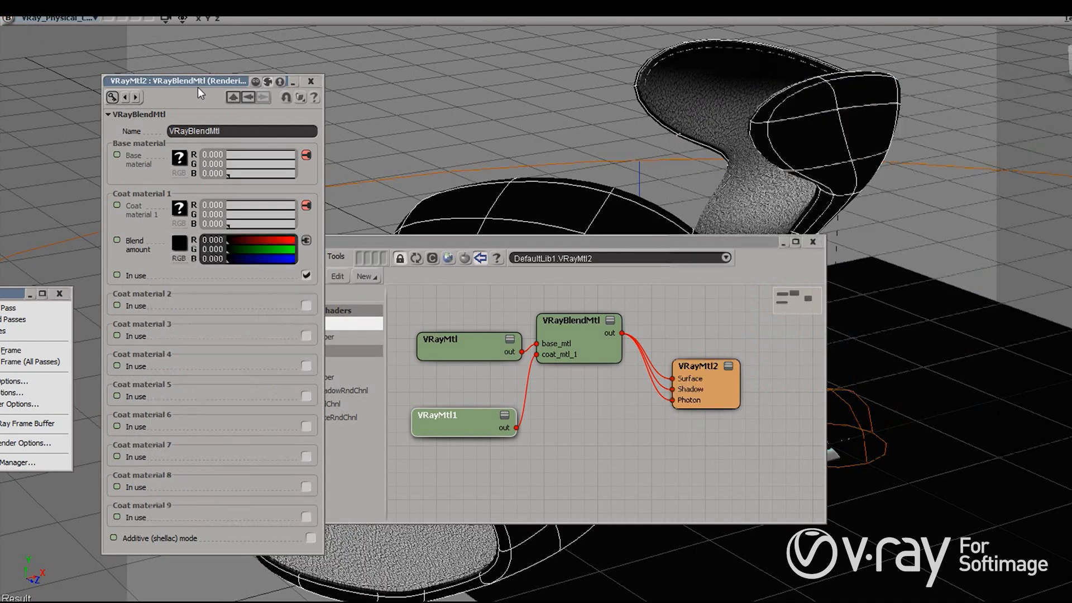
left_click(178, 250)
mouse_move(268, 315)
left_mouse_down()
mouse_move(268, 293)
mouse_move(267, 303)
left_mouse_up()
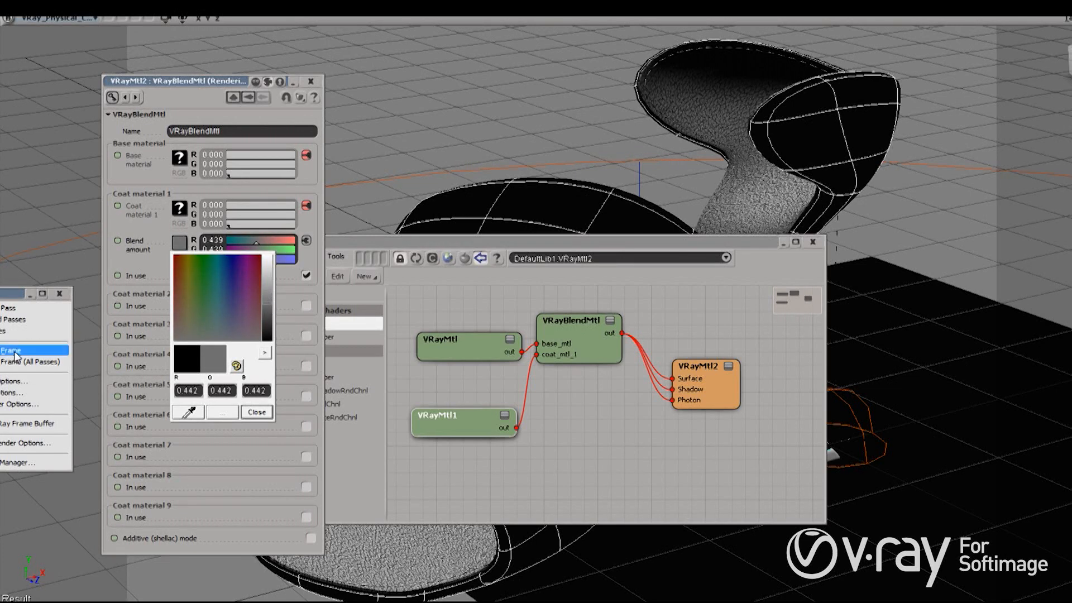
Step: Lower the blend amount of coat material 1 to a dark grey of about 0.22 and render the current frame
left_click(257, 412)
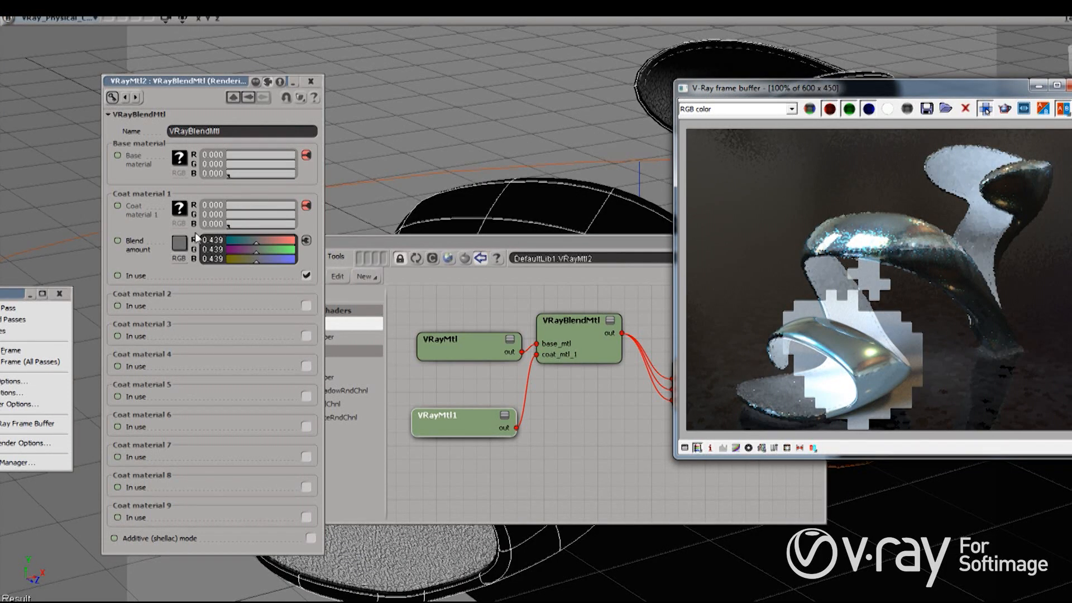
left_click(179, 243)
left_click_drag(270, 313, 270, 323)
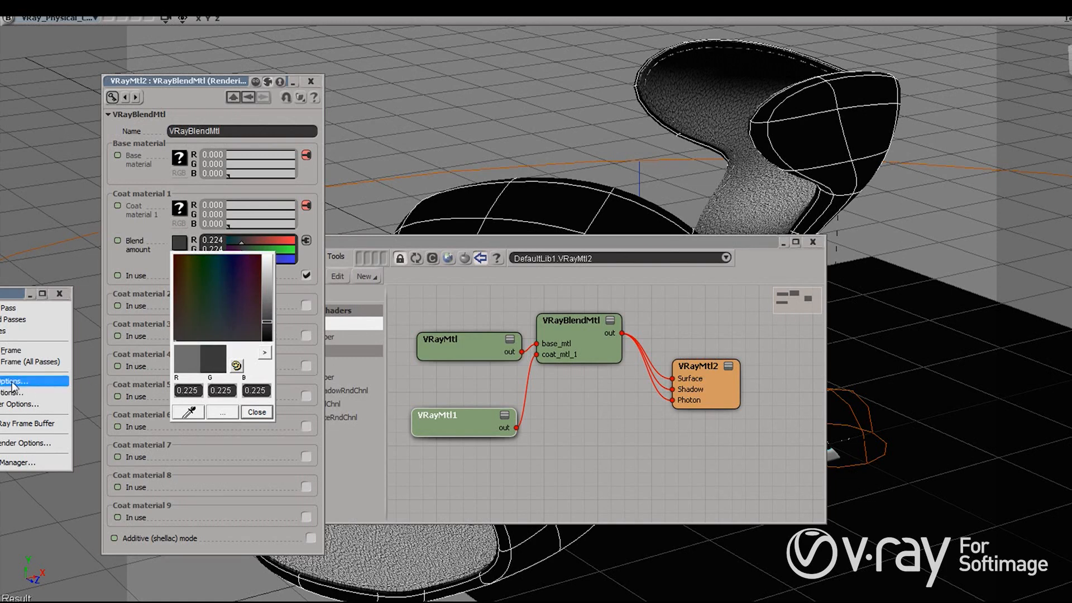
left_click(7, 352)
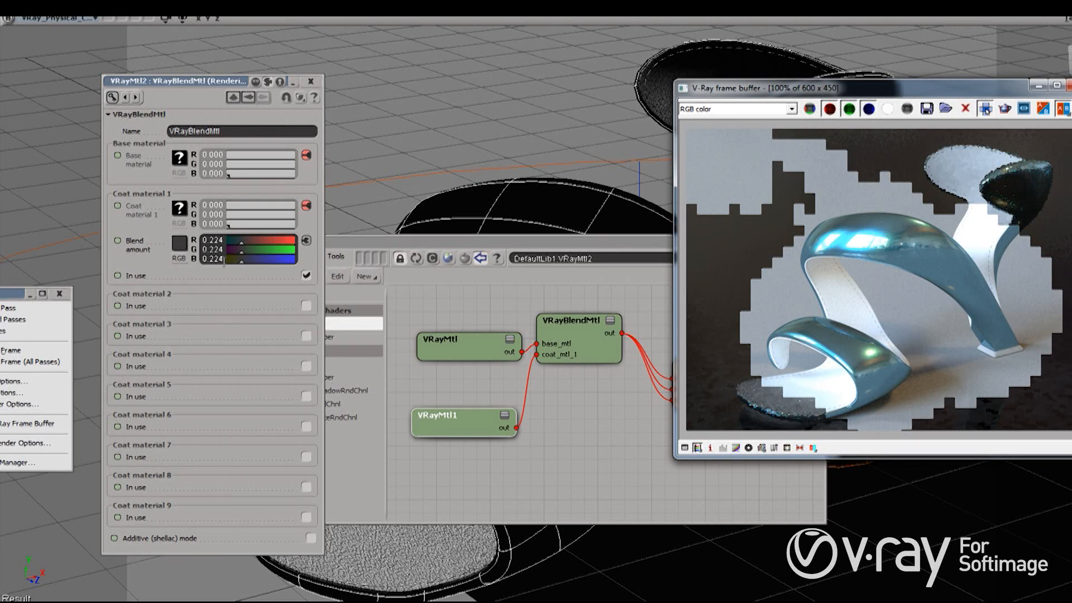
Step: Darken the blend amount of coat material 1 to about 0.14 and render the current frame again
left_click(181, 245)
left_click_drag(269, 330, 269, 337)
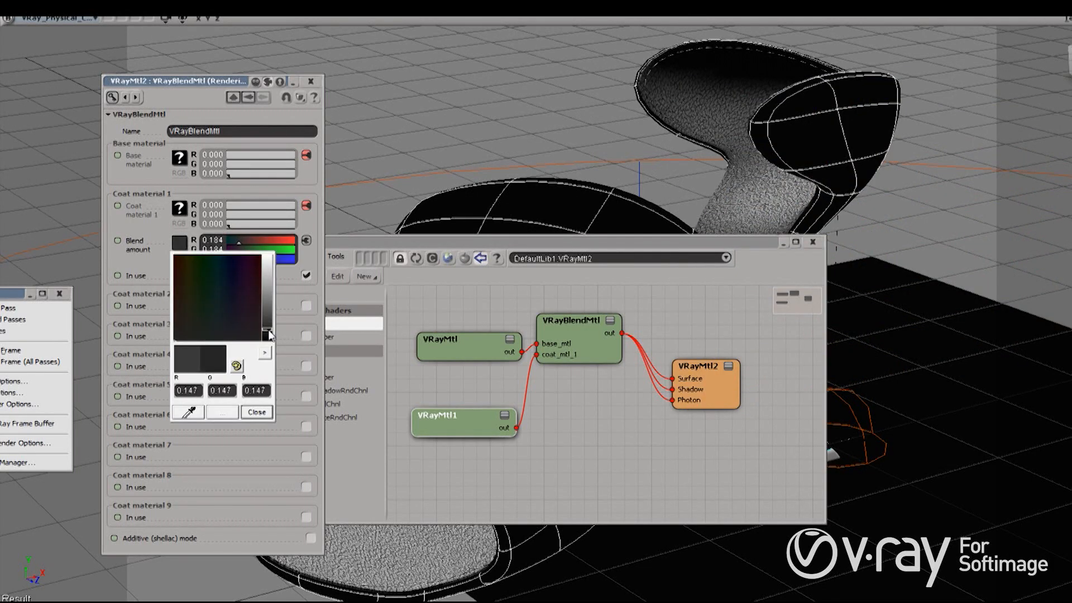
left_click(5, 351)
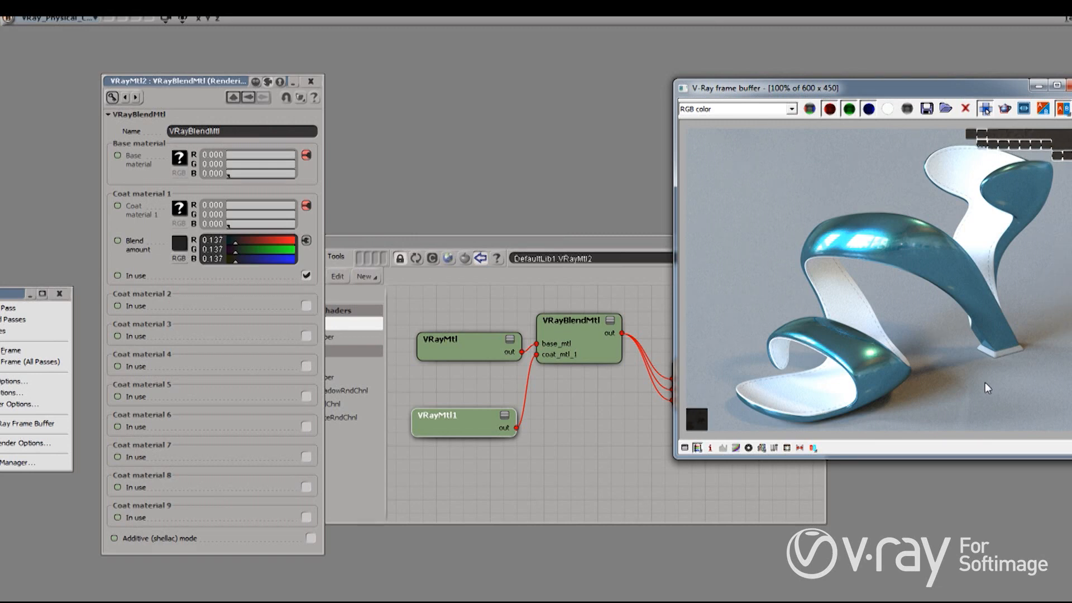
Step: Close the V-Ray frame buffer, the render tree and the VRayBlendMtl property page
left_click(1068, 86)
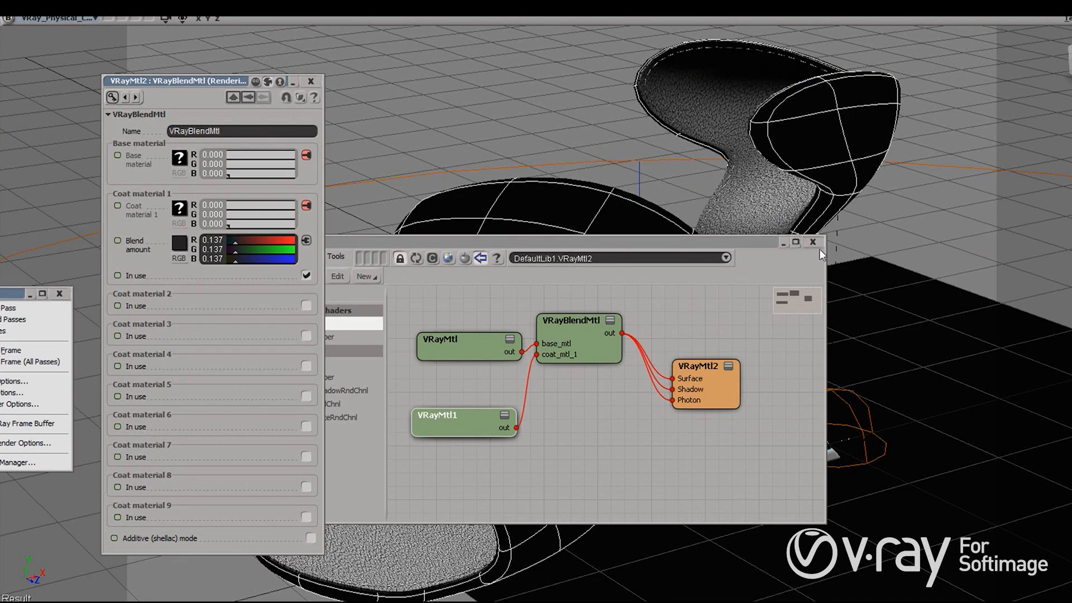
left_click(813, 243)
left_click(310, 80)
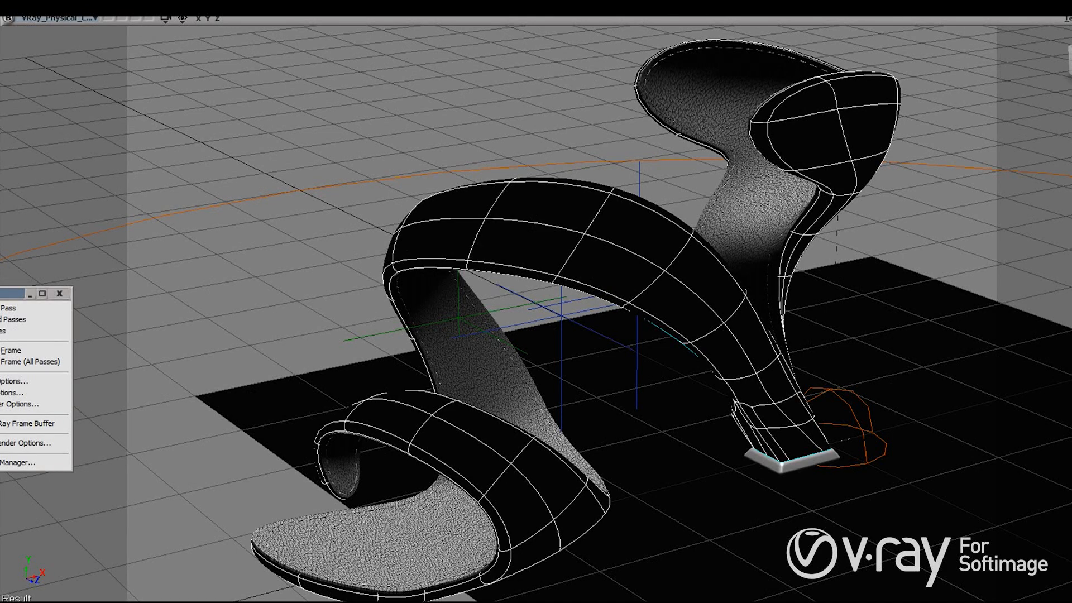
Step: Apply a V-Ray Car Paint Material to the selected outer shoe surface and render the current frame
left_click(0, 68)
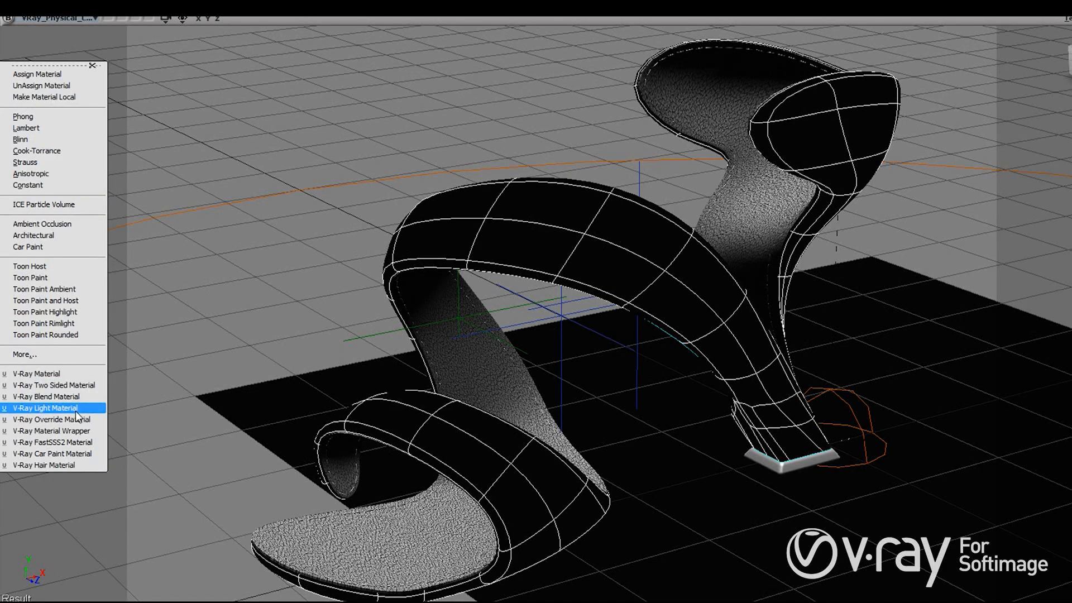
left_click(52, 455)
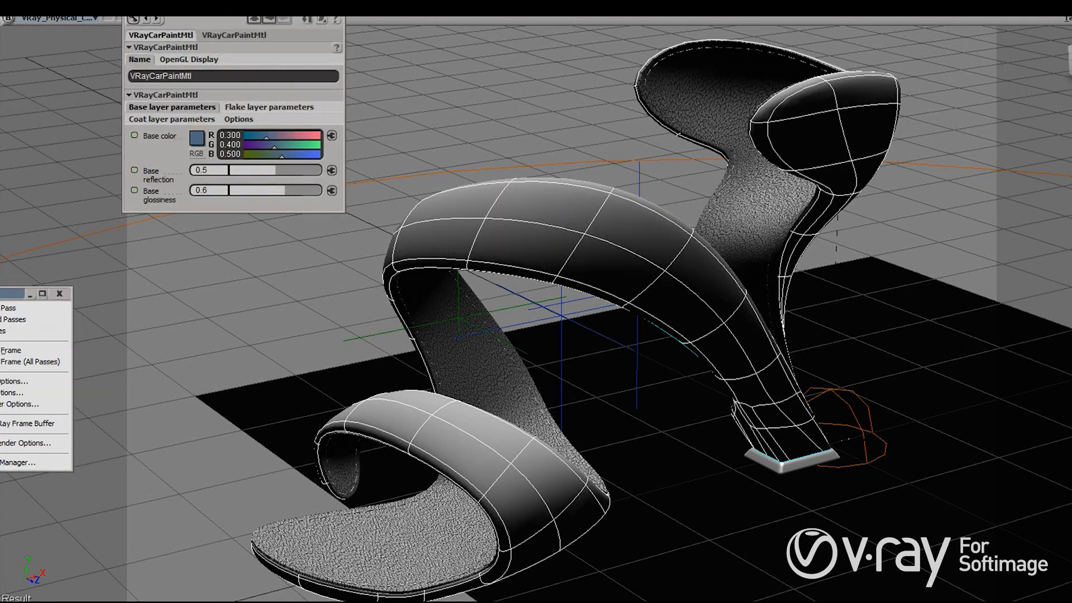
left_click(9, 352)
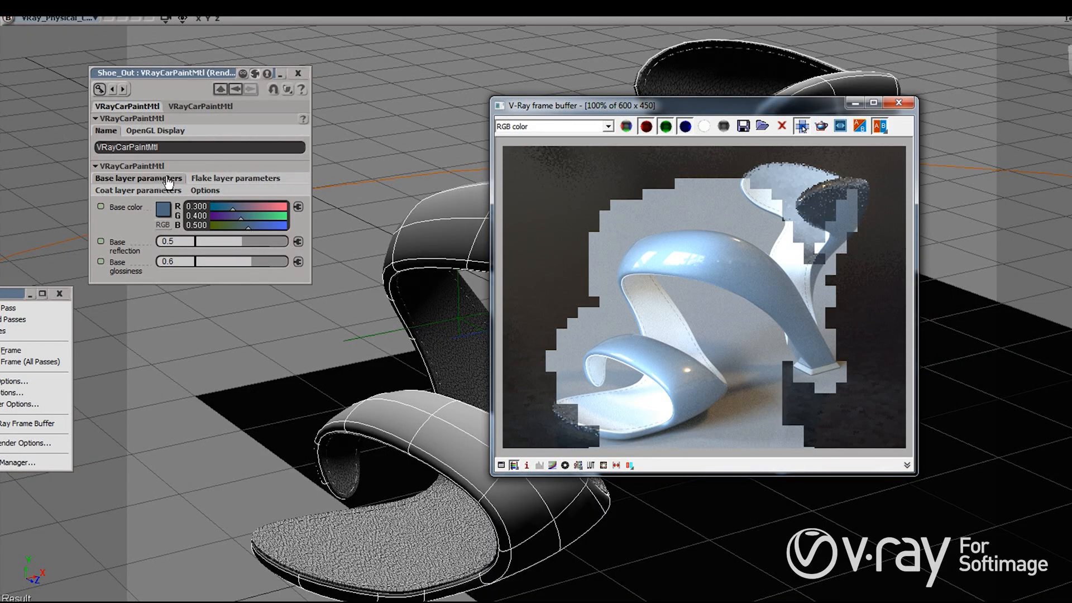
Step: Examine the base layer, flake layer, coat layer and options parameters of VRayCarPaintMtl
left_click_drag(160, 77, 167, 82)
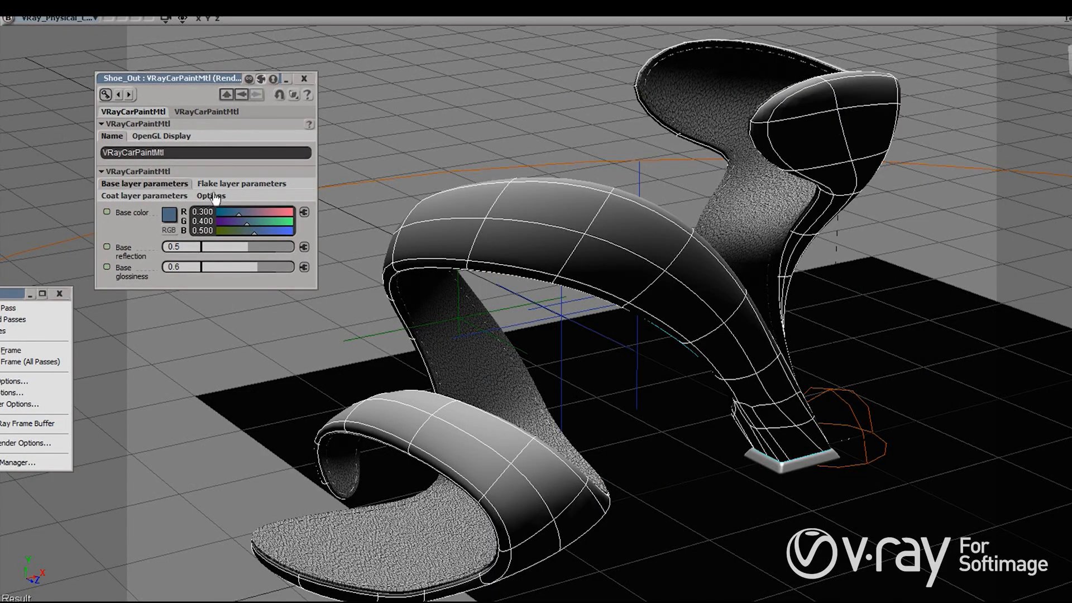
left_click(202, 184)
left_click(150, 195)
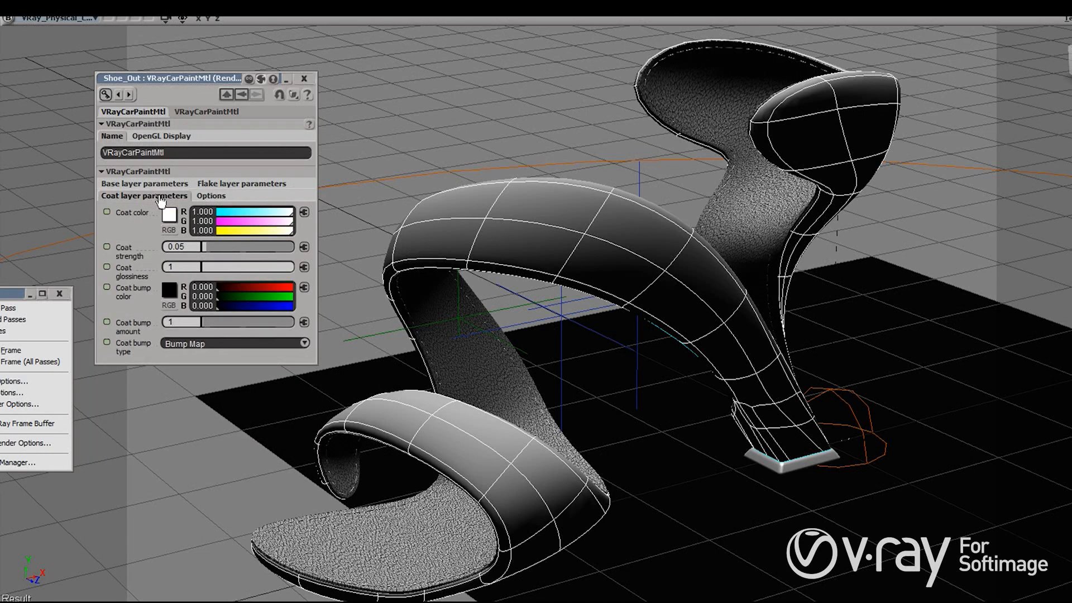
left_click(208, 198)
left_click(154, 193)
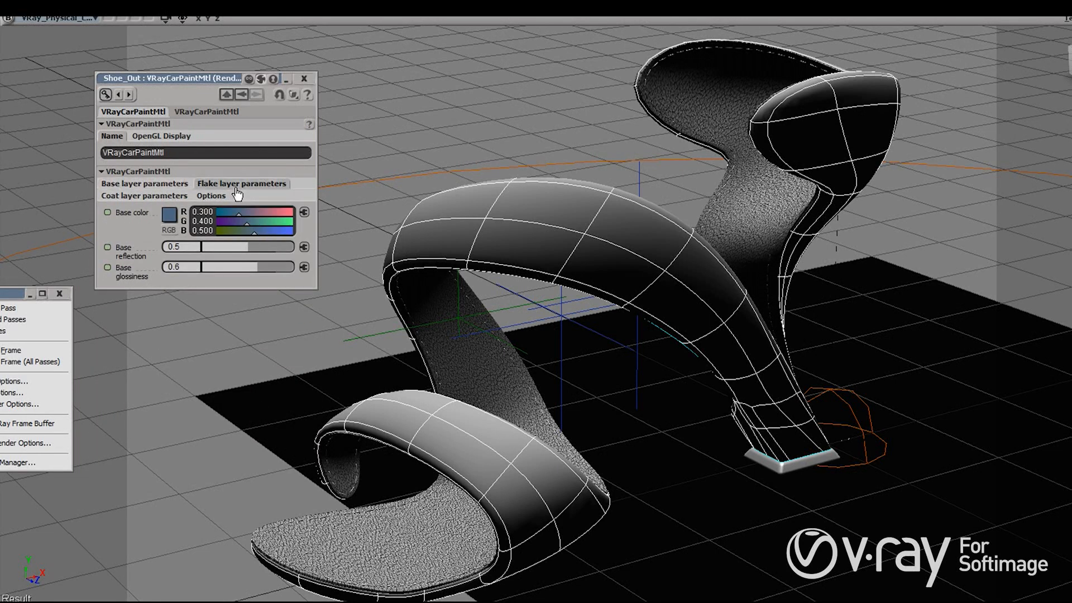
left_click(234, 186)
left_click(170, 197)
left_click(140, 186)
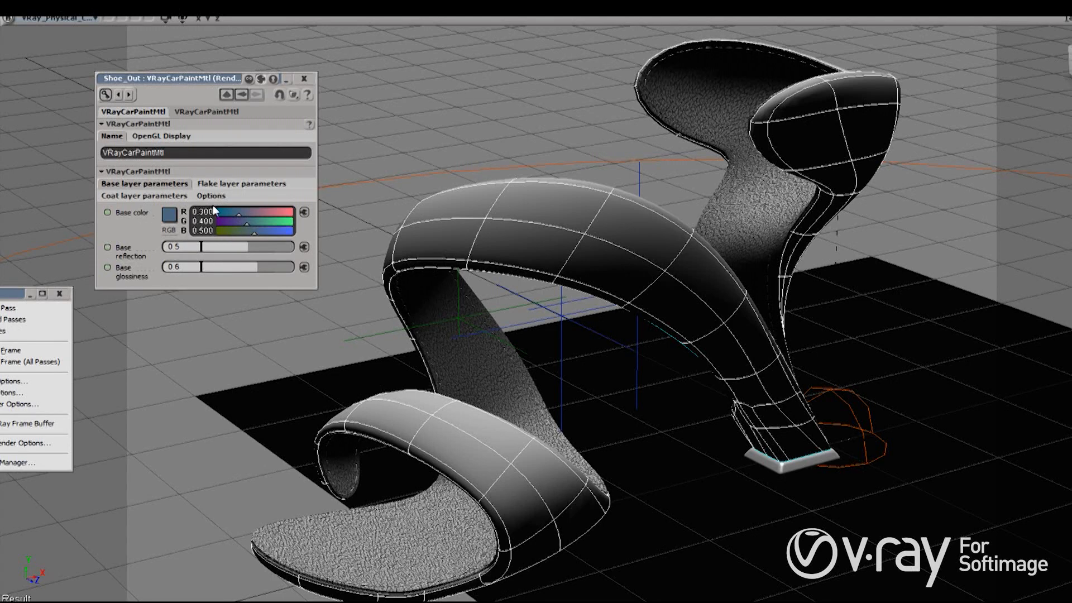
left_click(225, 187)
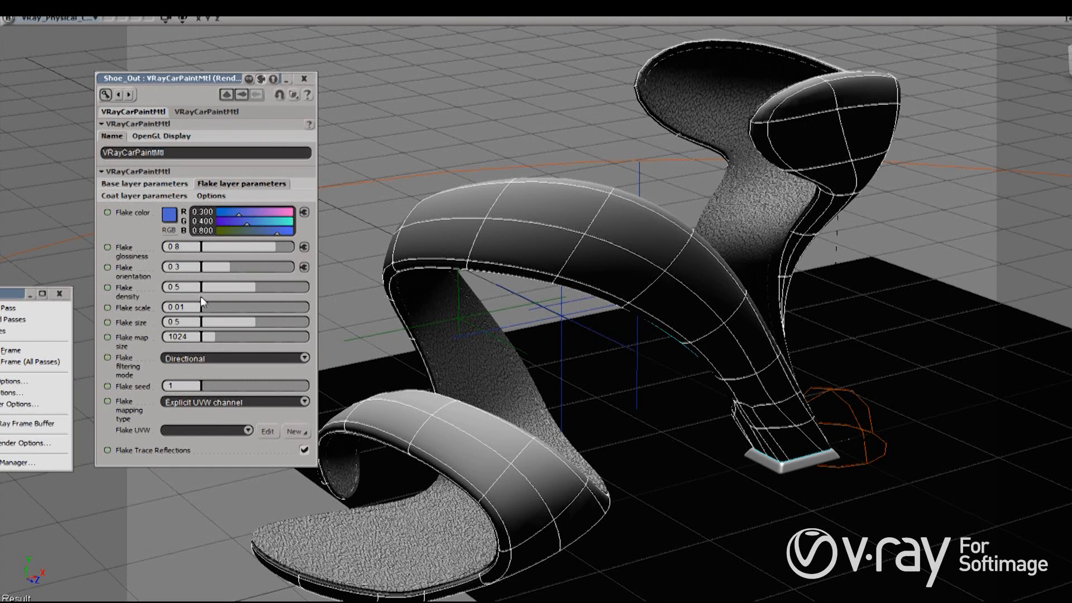
left_click(133, 200)
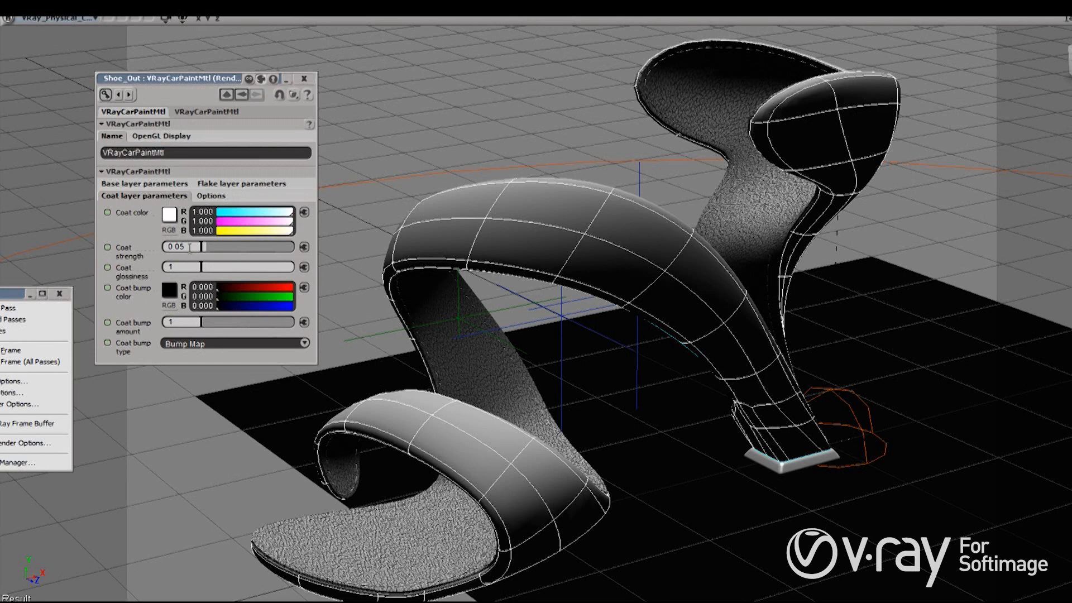
Step: Set the coat colour of VRayCarPaintMtl to black in the coat layer parameters
left_click(171, 220)
left_click_drag(257, 268, 270, 330)
left_click(240, 184)
left_click(144, 195)
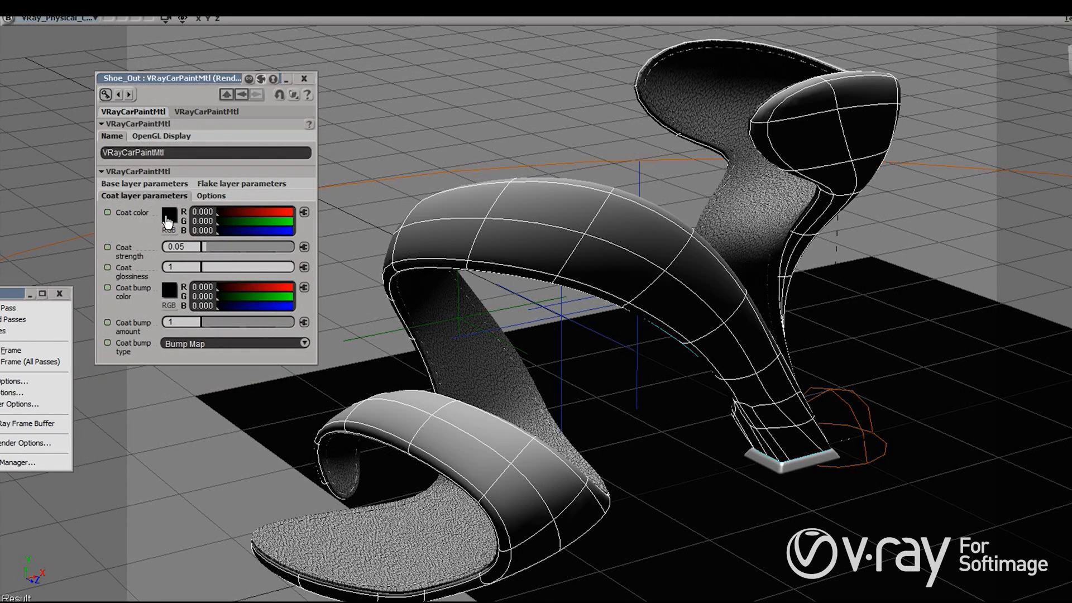
Step: Set the flake density to 0 and render the current frame to preview the base layer alone, stopping the render partway
left_click(233, 186)
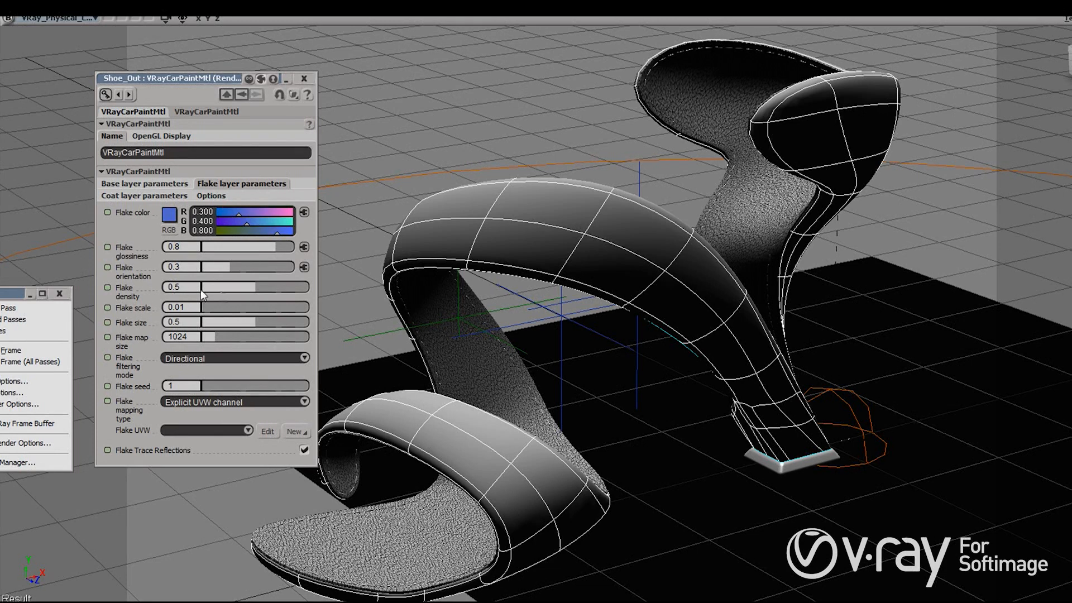
key("Return")
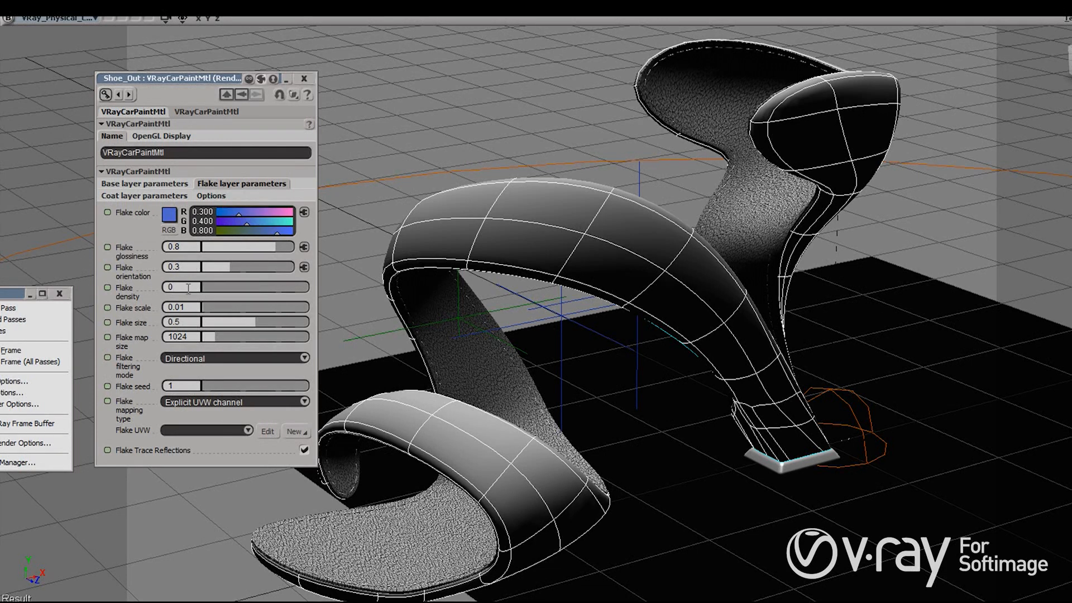
left_click(159, 186)
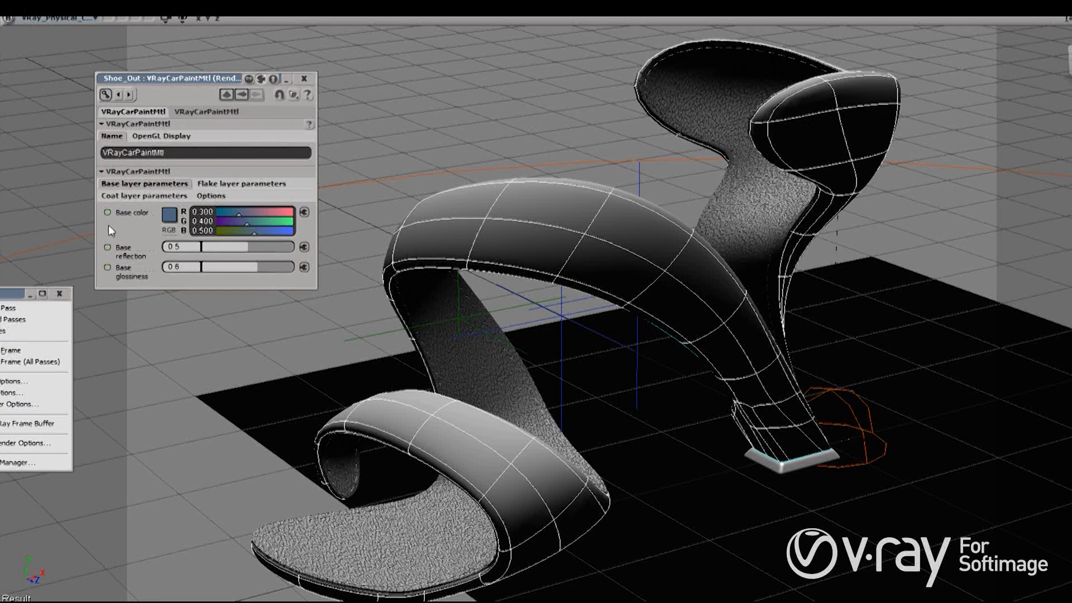
left_click(6, 350)
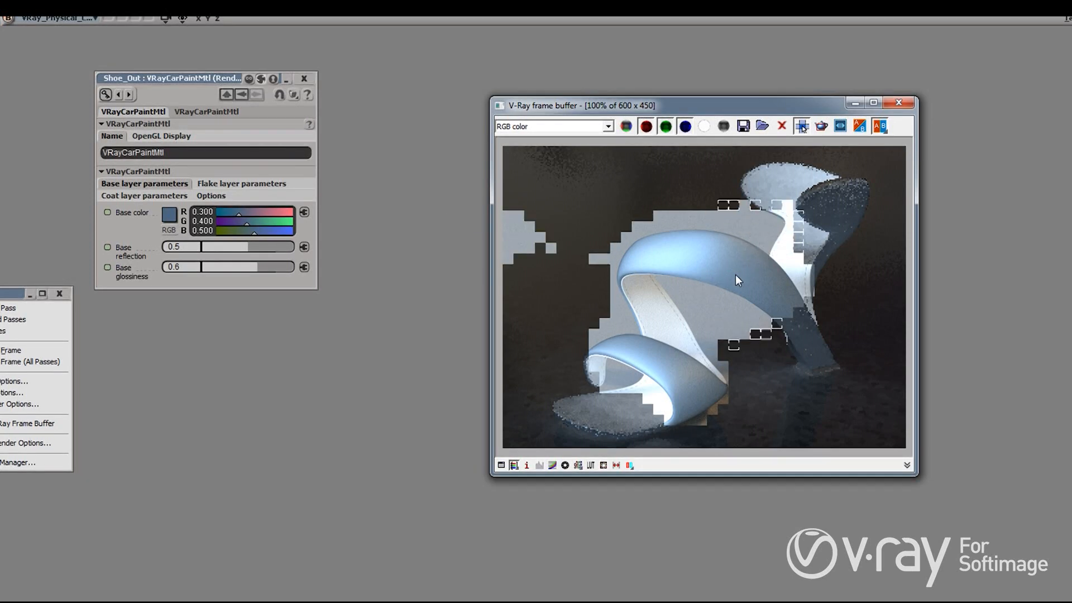
key("Escape")
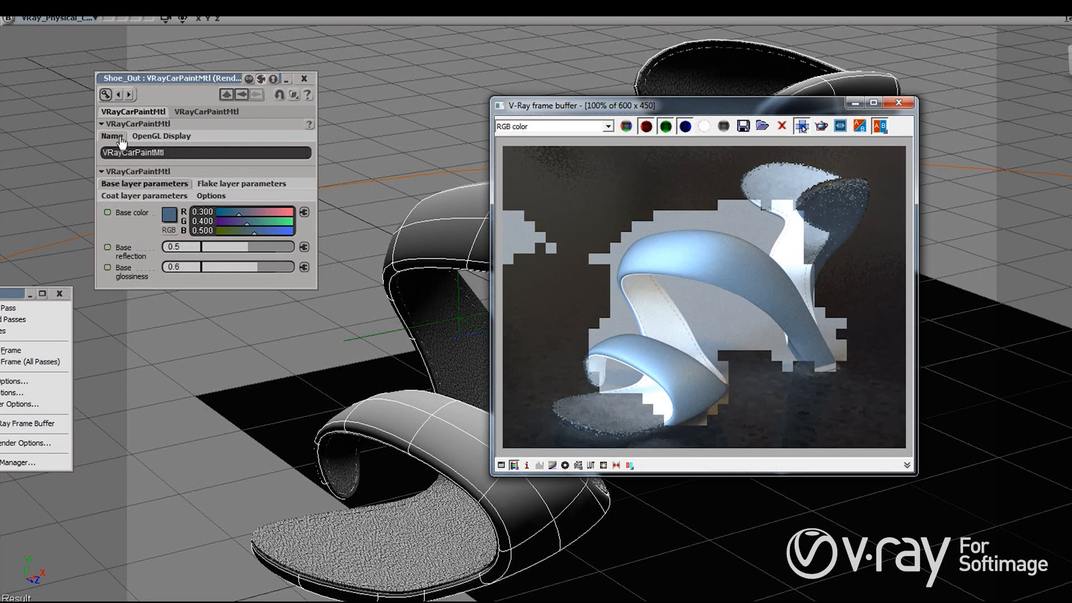
Step: Set the car paint's base colour to dark blue (RGB 0.063, 0.251, 0.318) and render the current frame
left_click(121, 185)
left_click(170, 219)
left_click_drag(186, 236, 212, 243)
left_click_drag(259, 273, 258, 286)
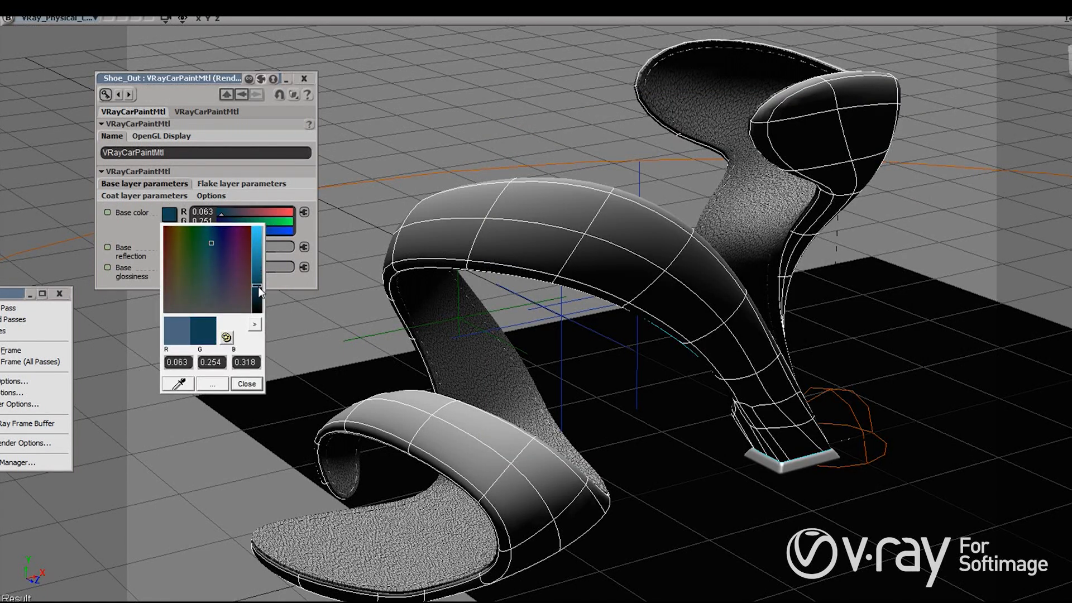
left_click(11, 350)
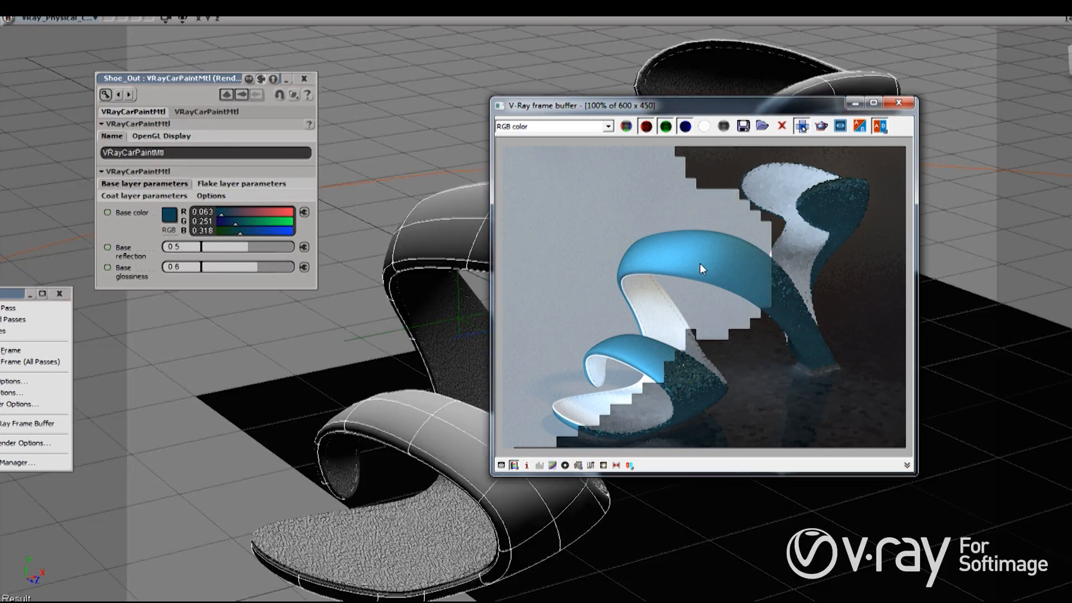
Step: Set the base reflection to 0 and render the current frame
left_click_drag(243, 250, 198, 252)
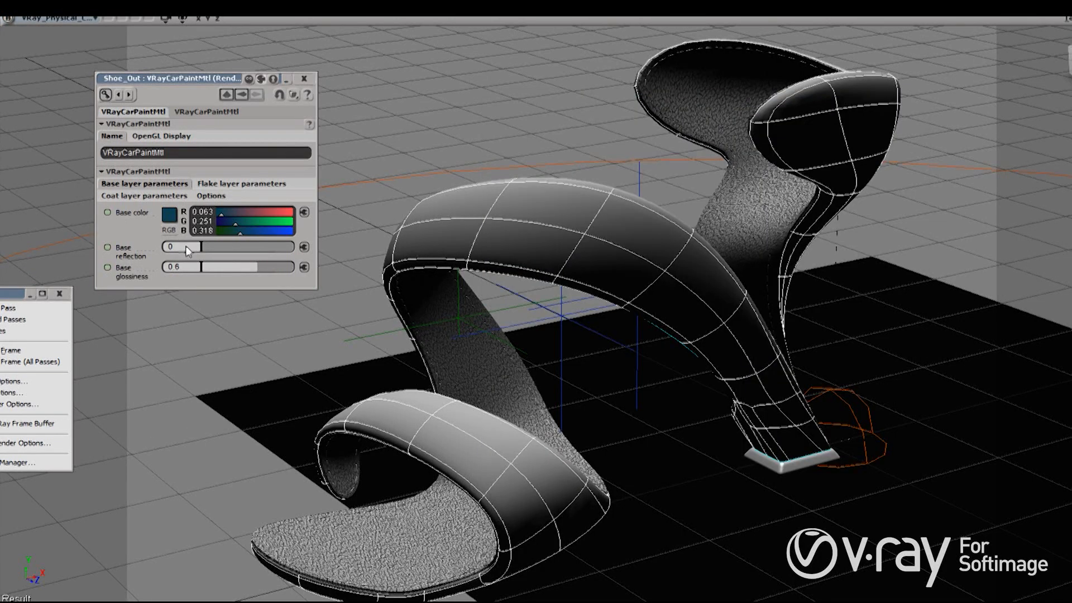
left_click(13, 351)
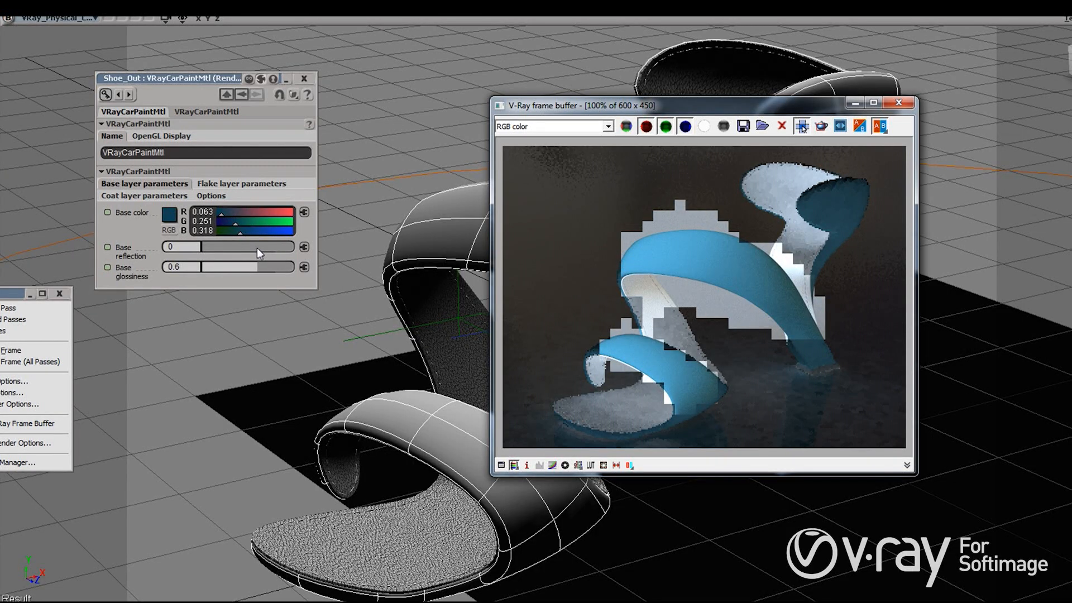
Step: Raise the base reflection and the base glossiness to 1 and render the current frame
left_click_drag(258, 252, 338, 268)
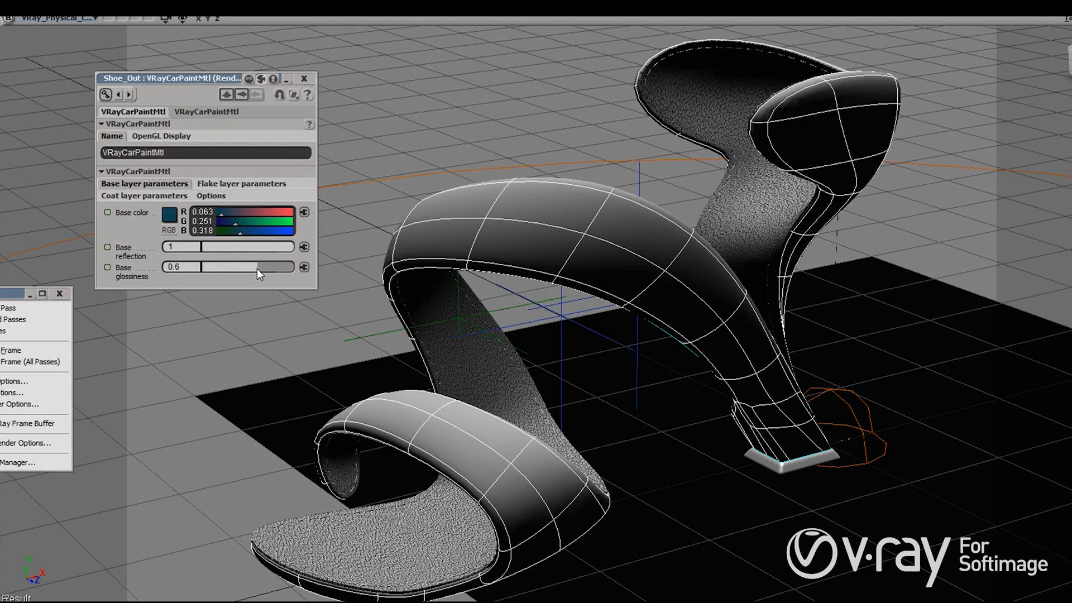
left_click_drag(257, 269, 319, 276)
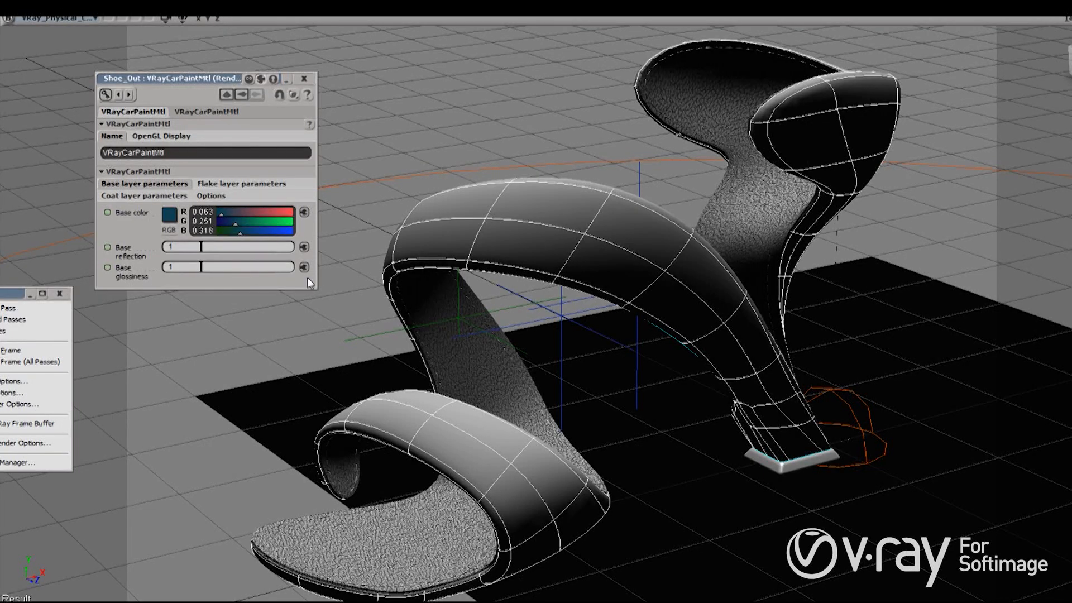
left_click(18, 354)
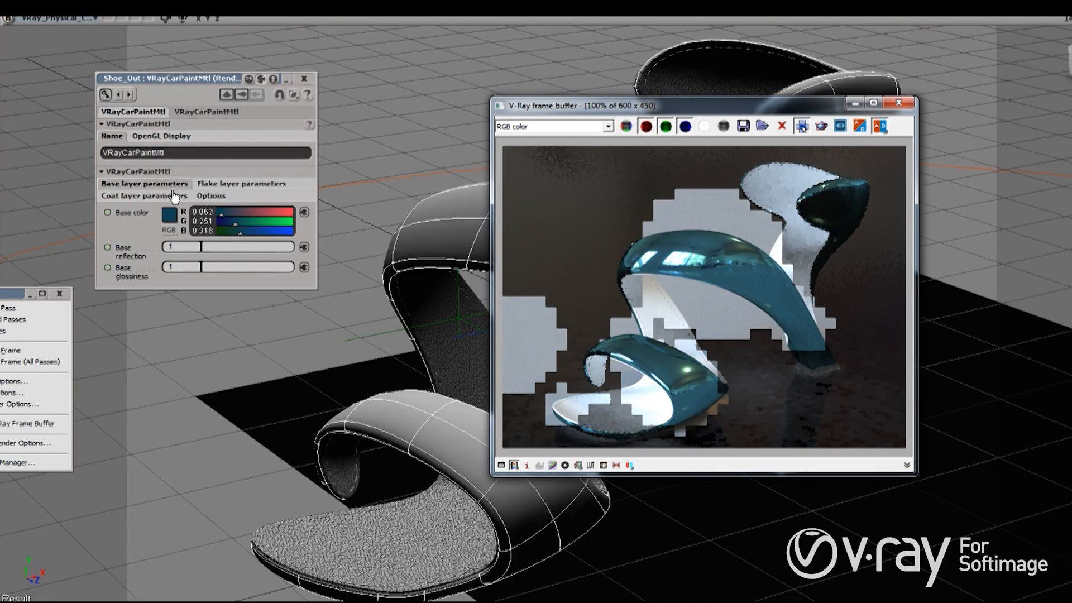
Step: Change the base colour to copper (RGB 0.627, 0.381, 0.345), set the base glossiness to 0.854 and render the current frame
left_click(169, 215)
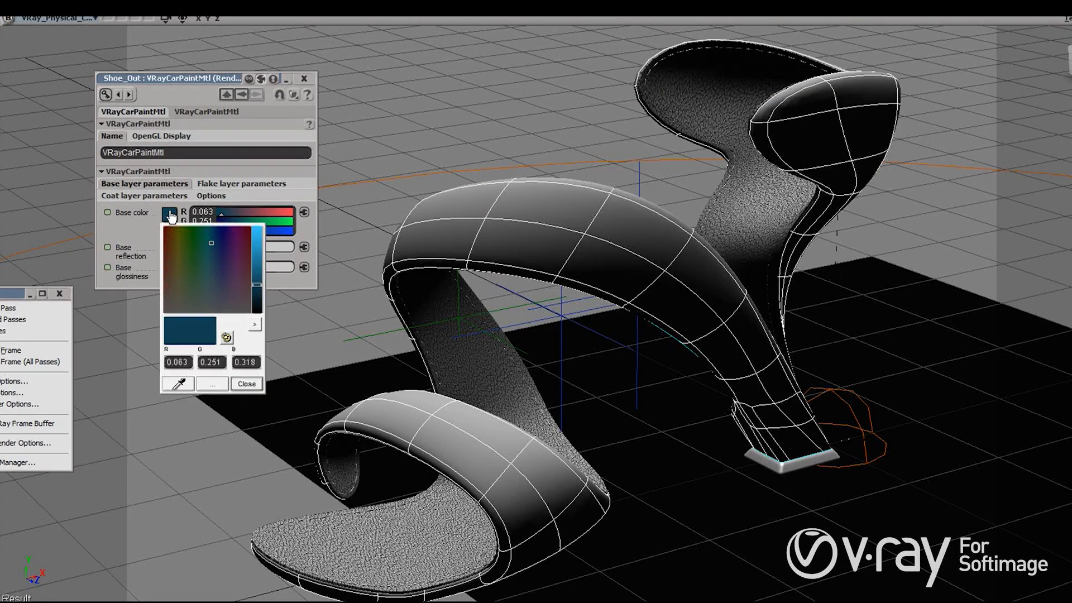
left_click(187, 244)
left_click(174, 235)
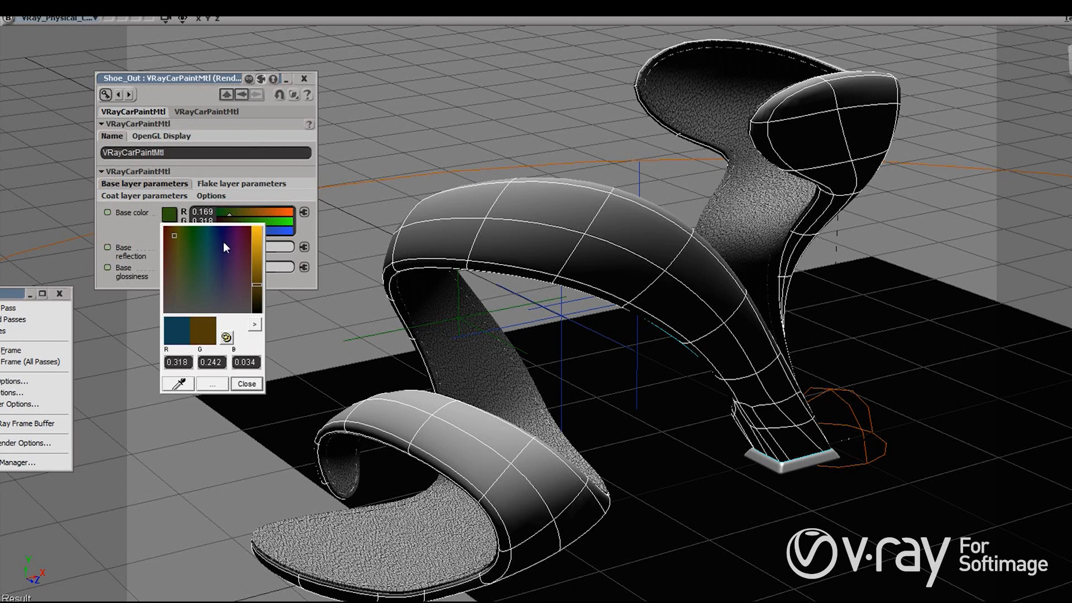
left_click_drag(257, 246, 258, 259)
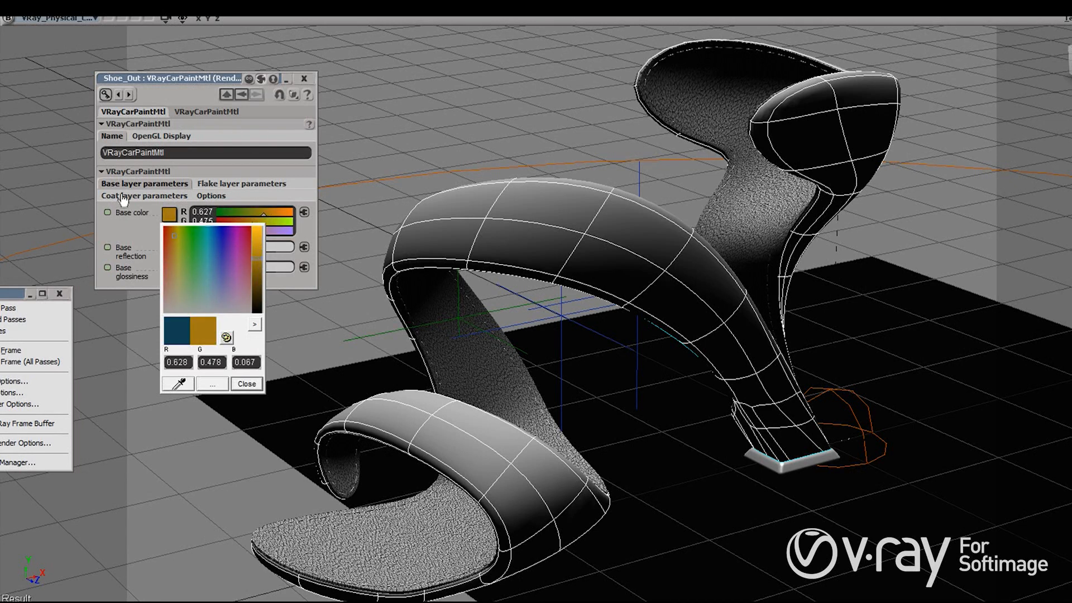
left_click(246, 383)
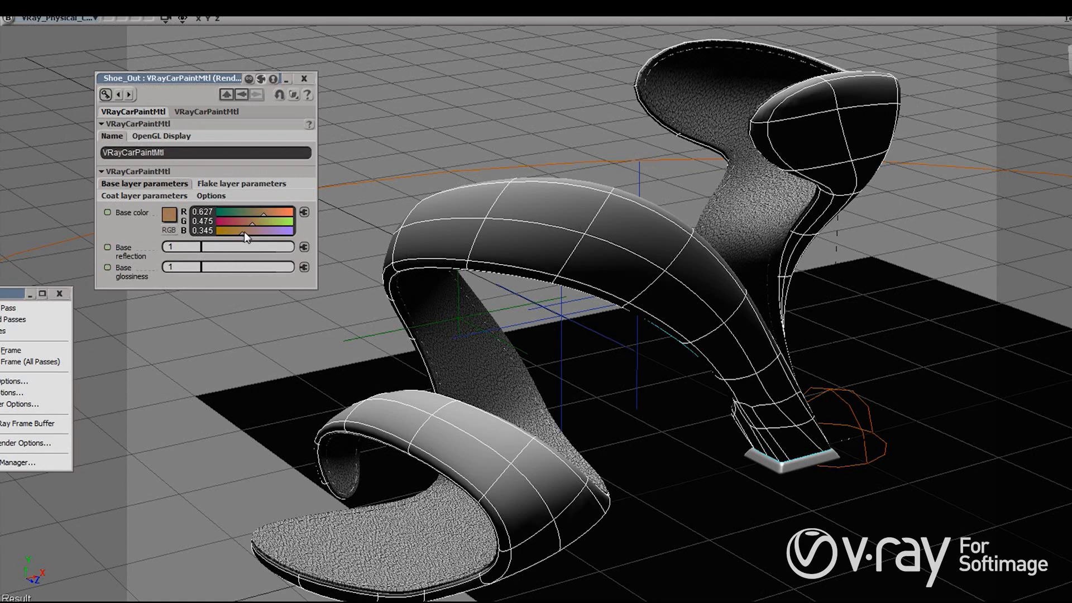
left_click_drag(253, 224, 244, 225)
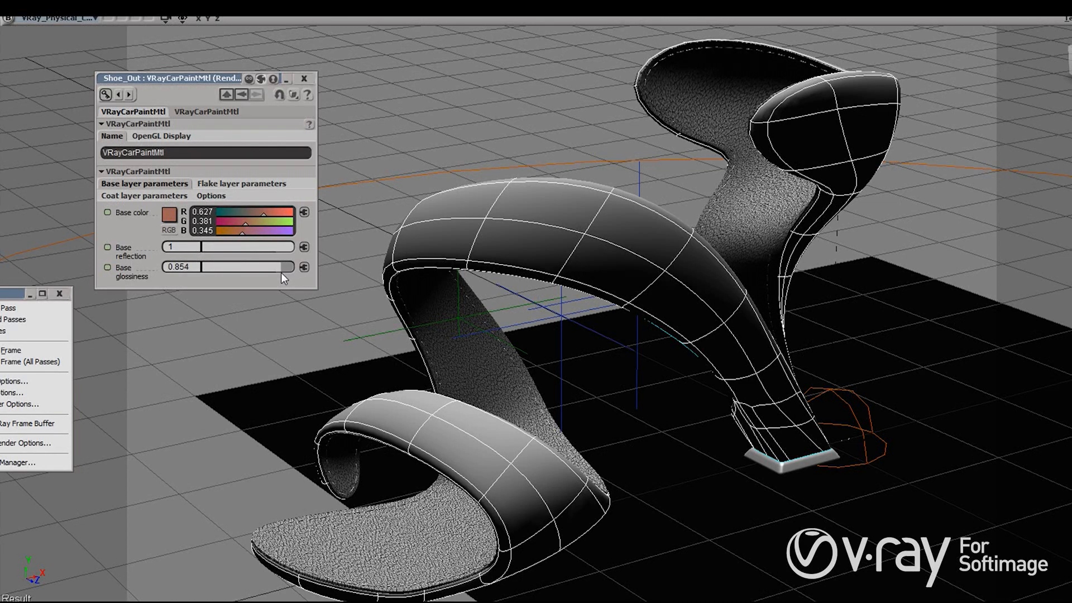
left_click(28, 349)
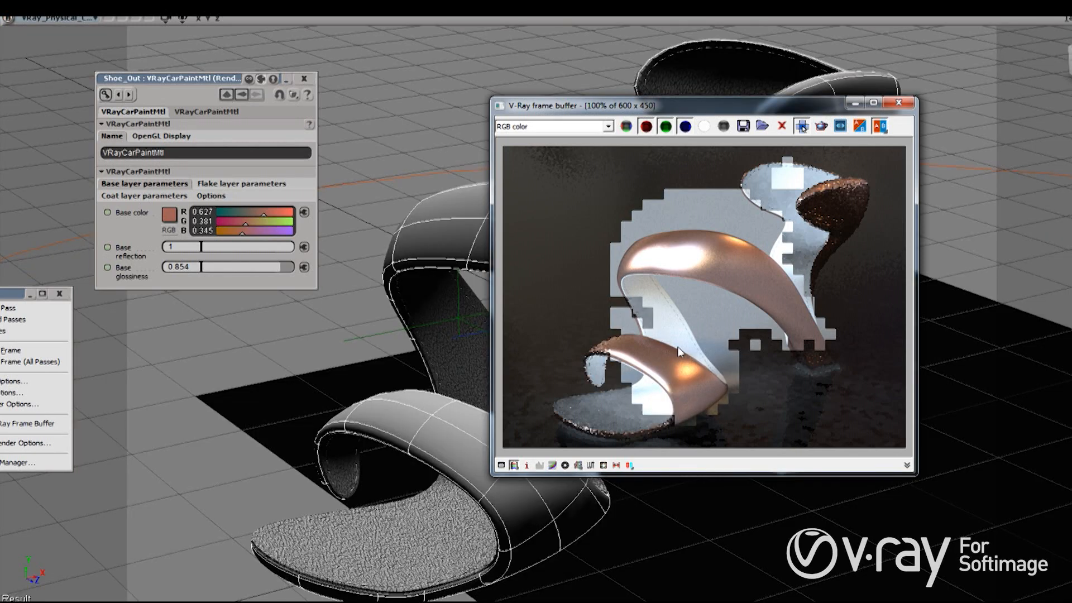
Step: Set the car paint's flake density to 0.818 and flake mapping type to Triplanar from object XYZ, and render the current frame
left_click(231, 183)
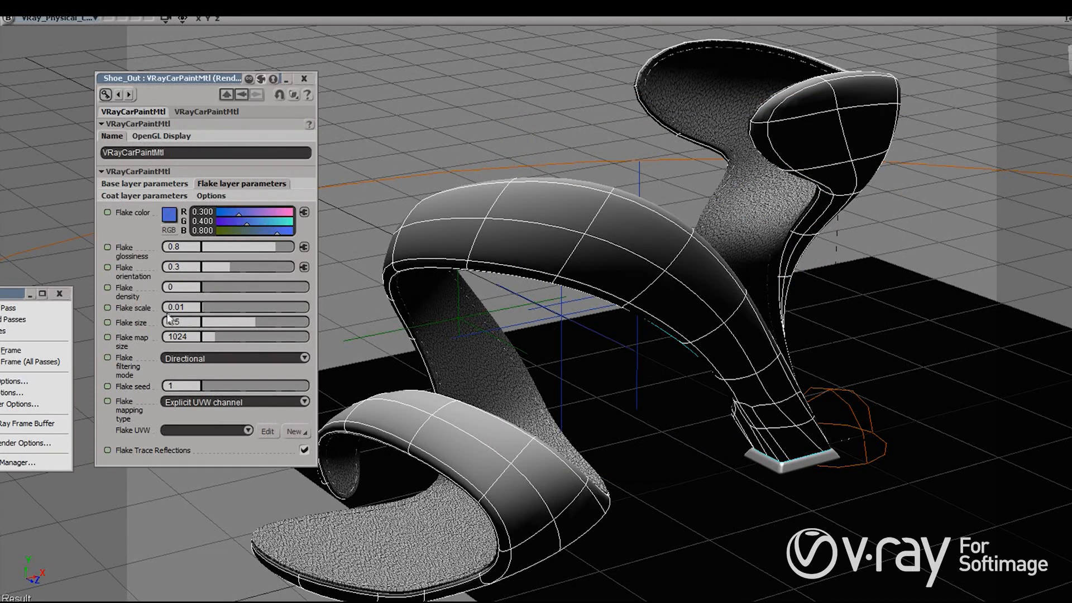
left_click_drag(209, 287, 289, 289)
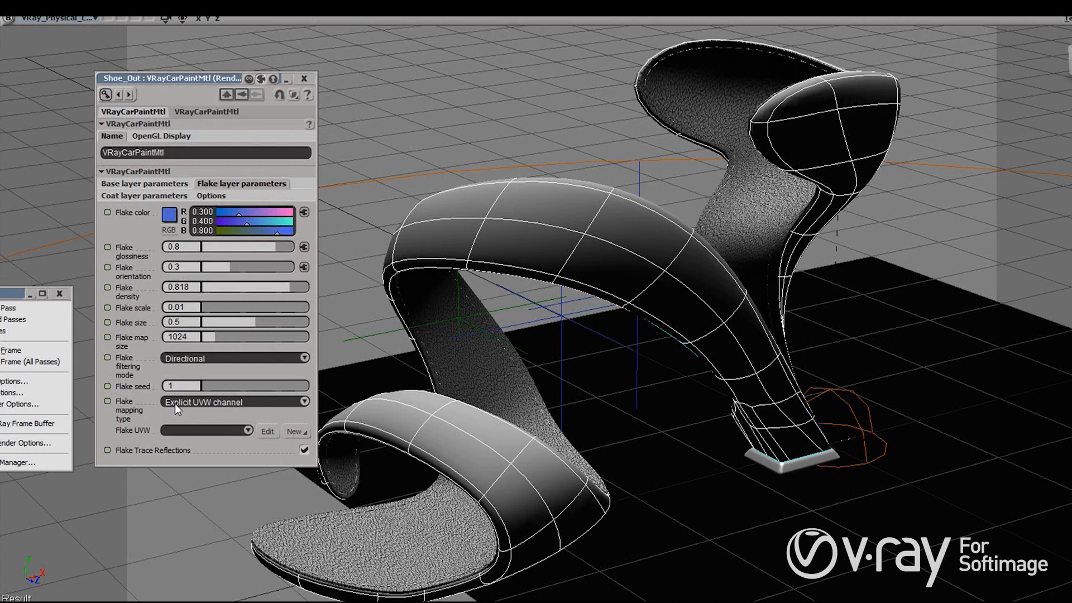
left_click(192, 403)
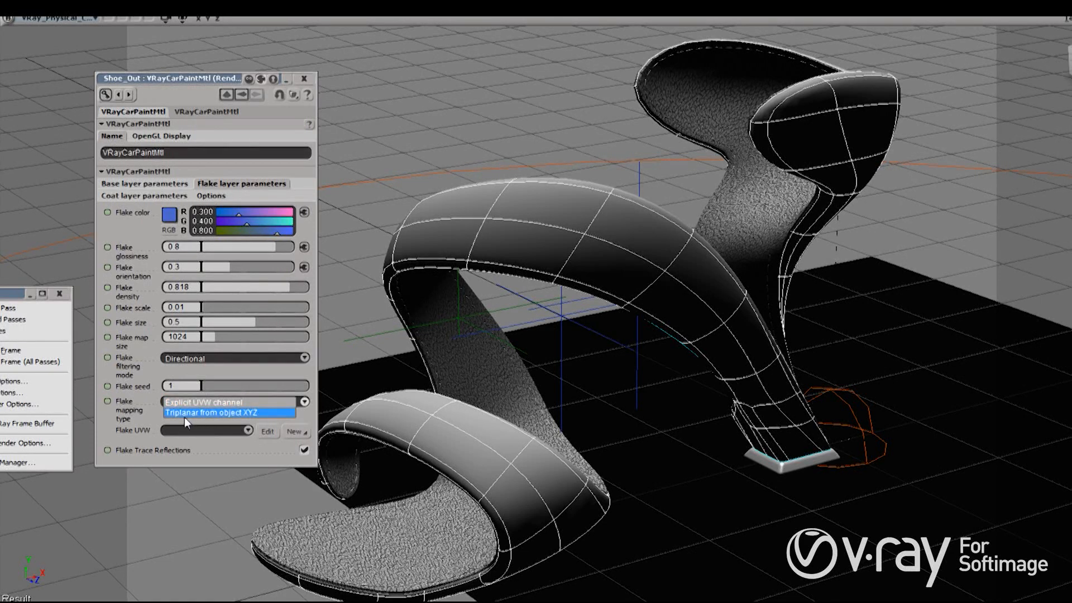
left_click(184, 417)
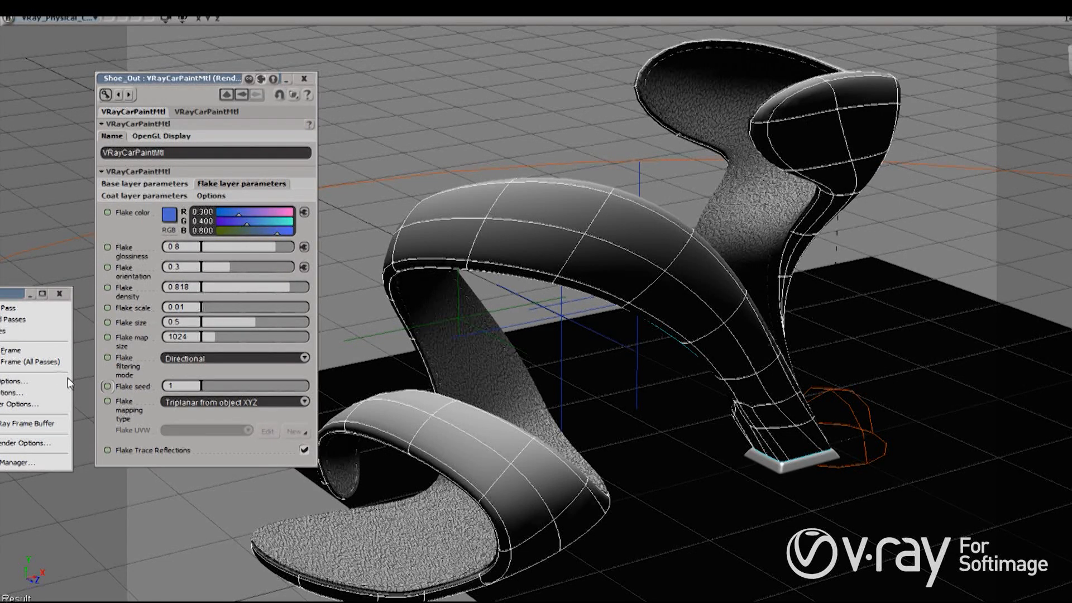
left_click(22, 353)
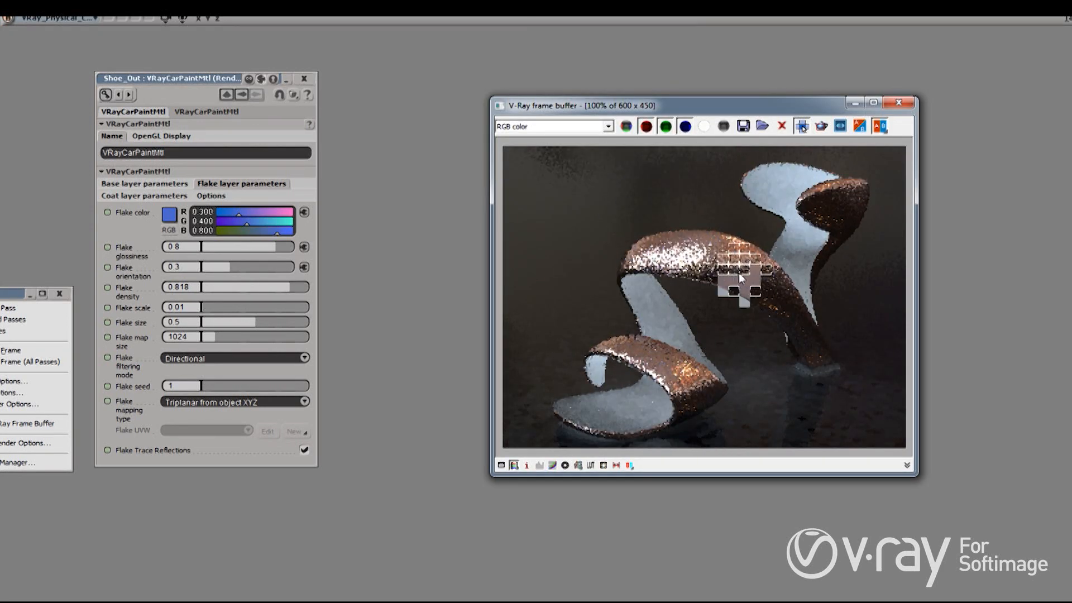
Step: Examine the flakes on the shoe's upper and front straps up close in the render
scroll(741, 276, "up", 2)
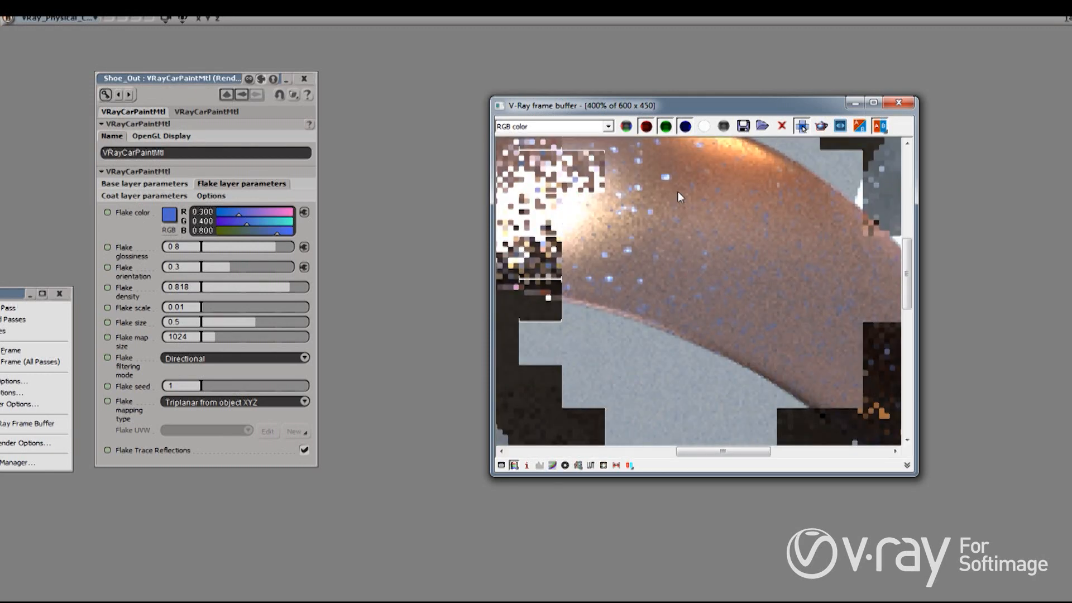
middle_click_drag(670, 177, 728, 274)
middle_click_drag(621, 234, 696, 263)
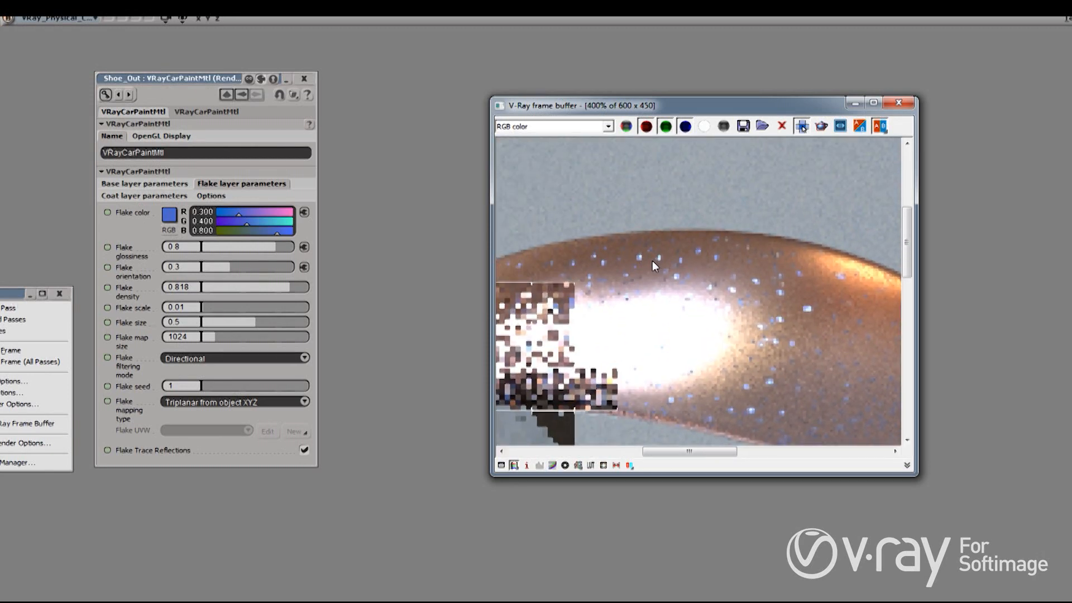
scroll(651, 260, "down", 2)
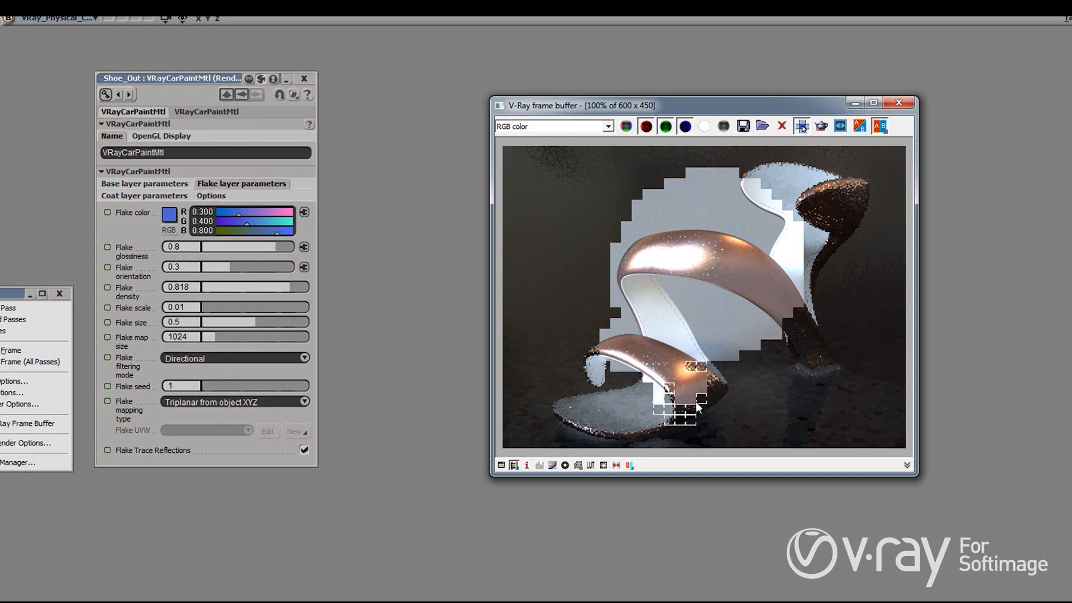
scroll(678, 377, "up", 1)
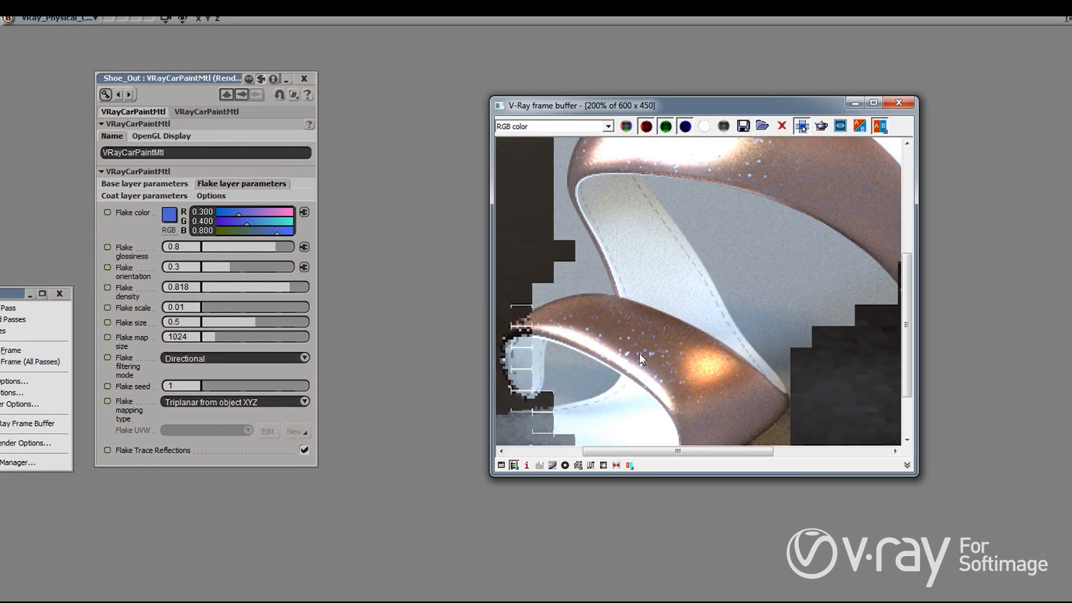
middle_click_drag(675, 367, 702, 341)
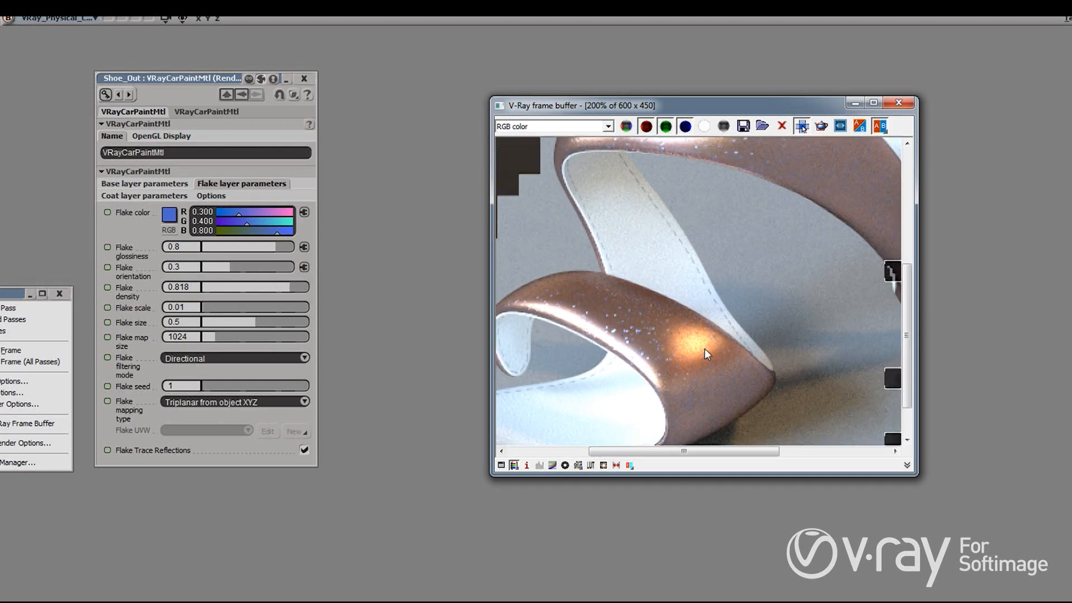
scroll(682, 341, "down", 1)
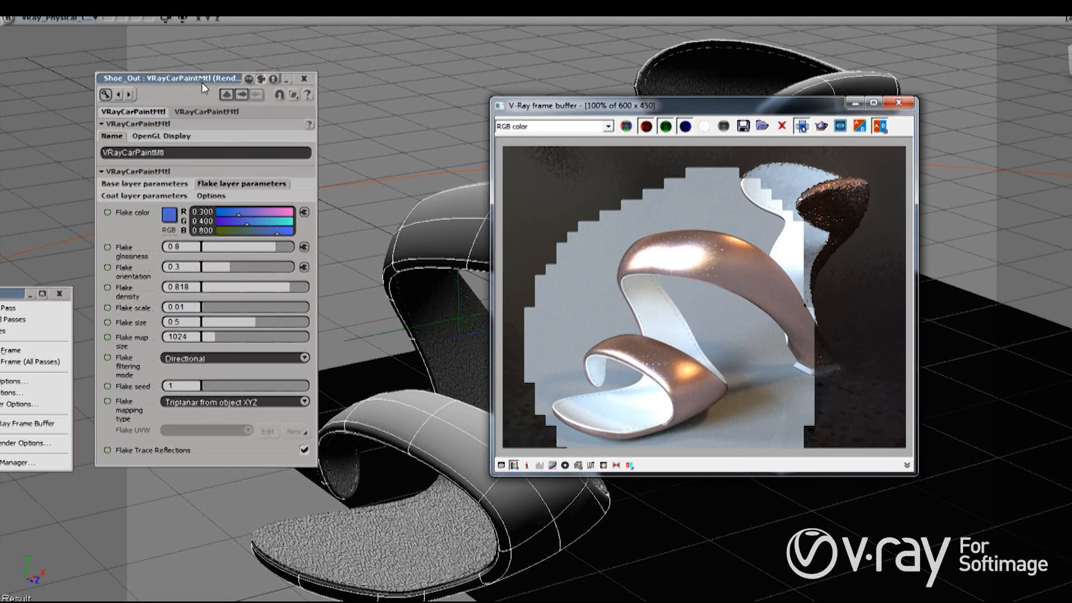
Step: Change the flake color to gold (RGB 0.812, 0.624, 0.110), set the flake density to 1.5, render the current frame and inspect the flakes
left_click(170, 220)
left_click_drag(189, 242, 174, 238)
left_click_drag(258, 249, 258, 247)
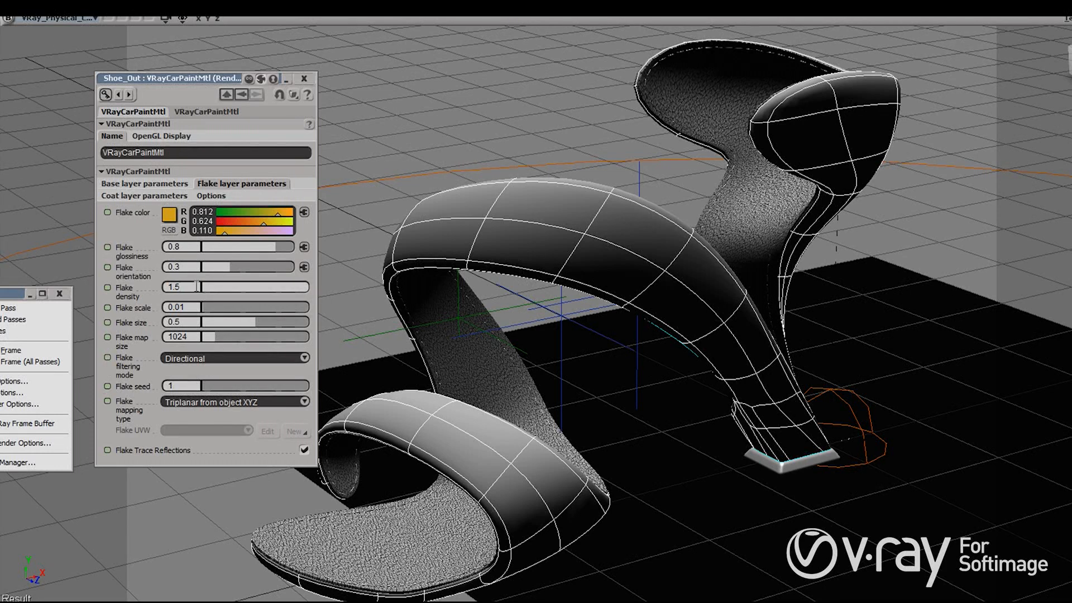
key("Return")
left_click(26, 350)
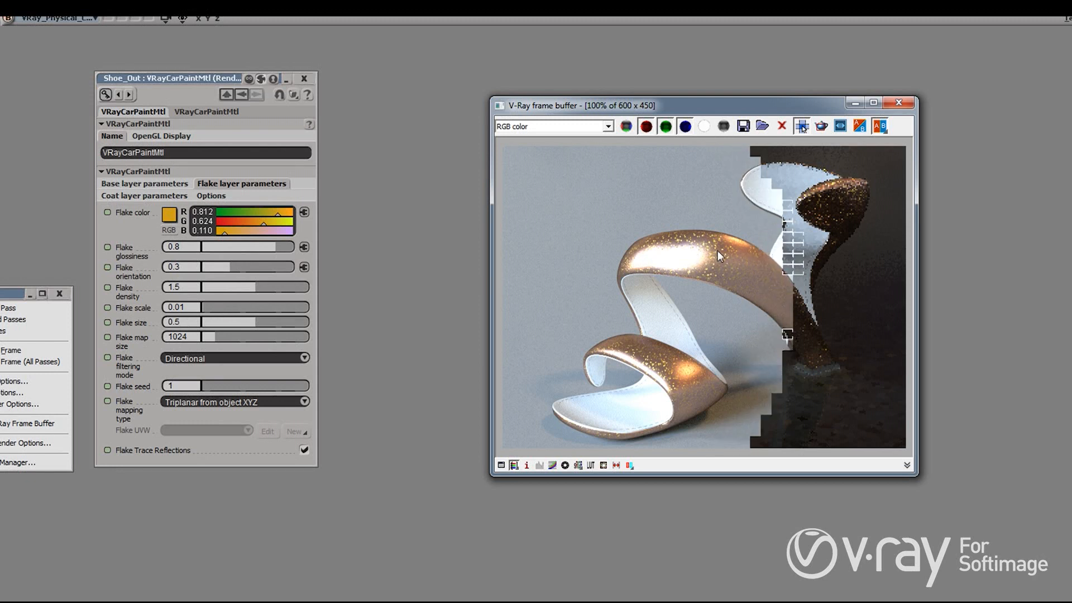
scroll(715, 251, "up", 1)
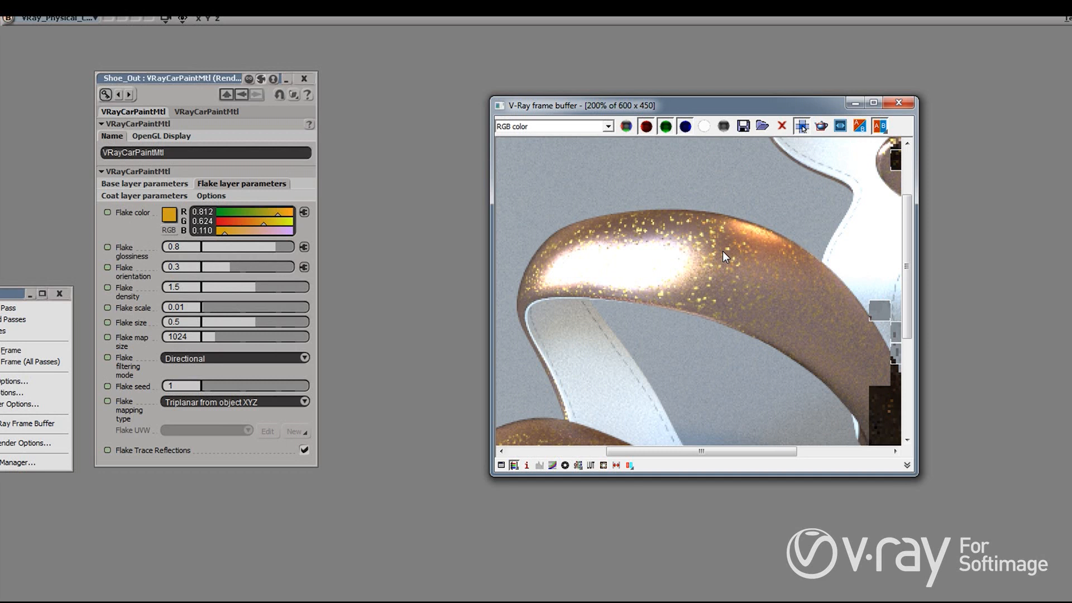
scroll(722, 255, "down", 1)
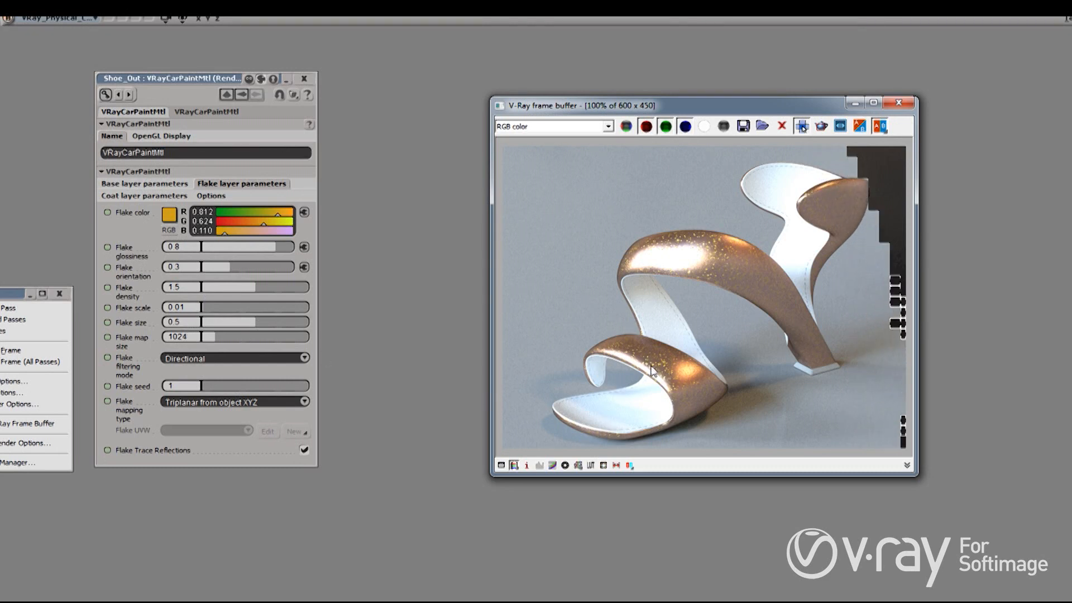
scroll(655, 366, "up", 1)
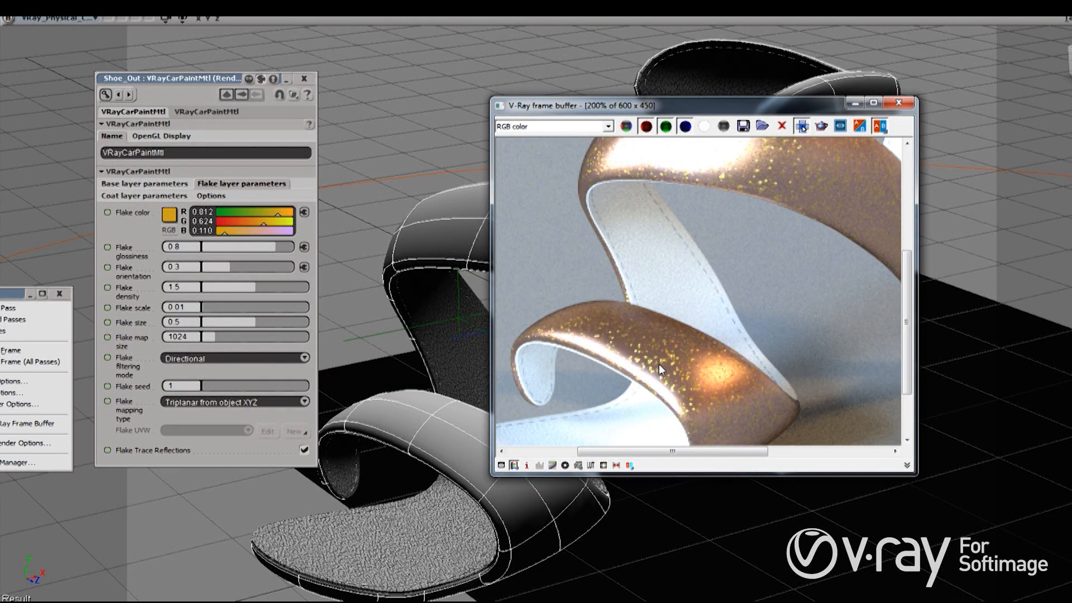
scroll(658, 364, "down", 1)
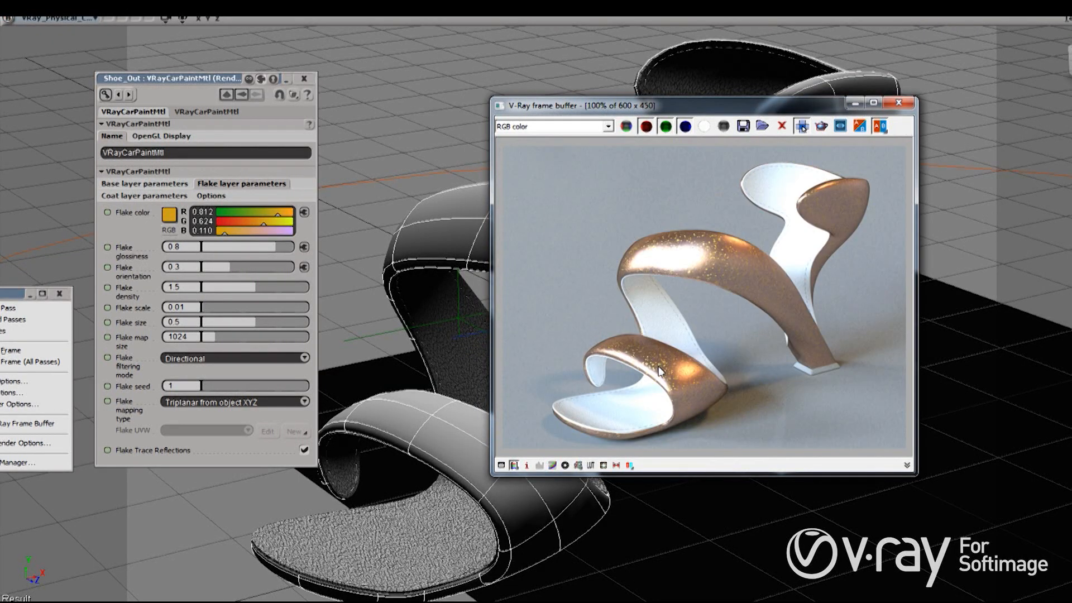
Step: Raise the flake glossiness to 0.891 and the flake density to 2.075
double_click(177, 337)
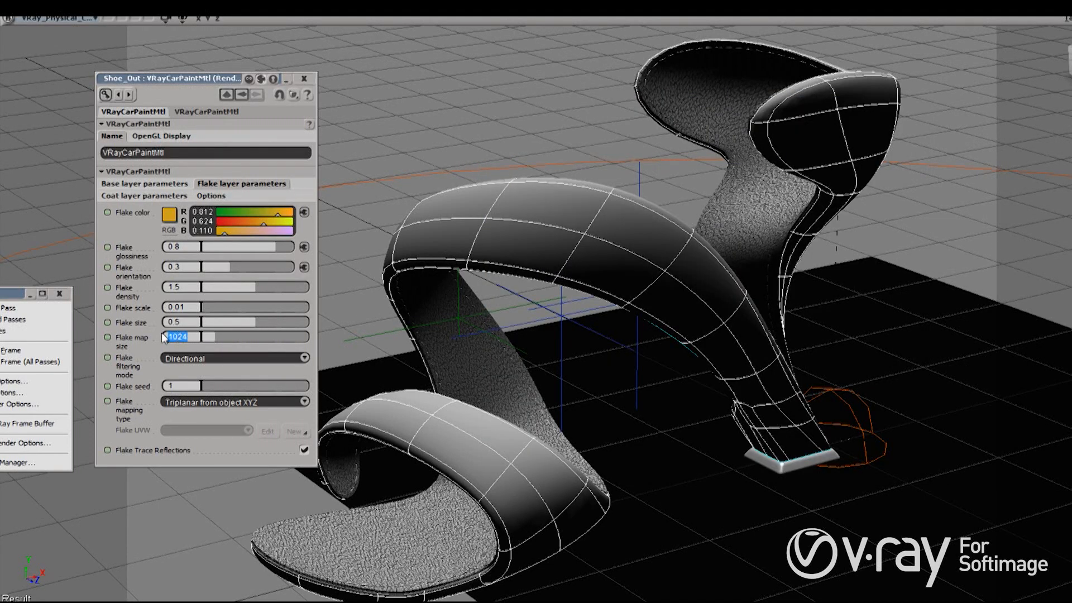
left_click(283, 246)
left_click_drag(256, 293, 276, 289)
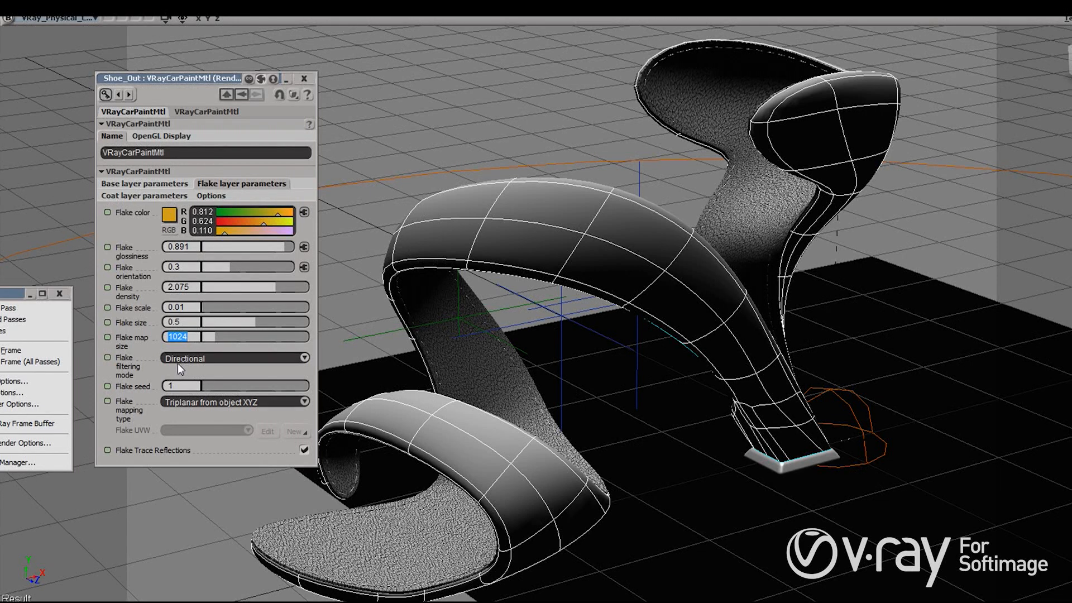
Step: Set the coat layer's color to near white (RGB 0.937, 0.937, 0.937) and render the current frame
left_click(144, 196)
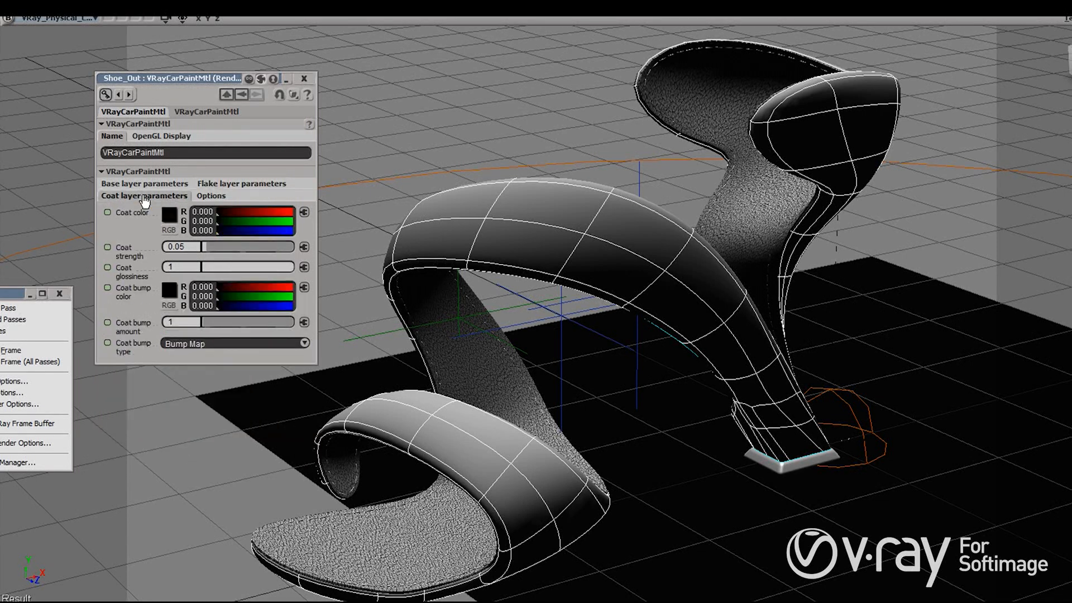
left_click(169, 218)
left_click_drag(253, 267, 258, 231)
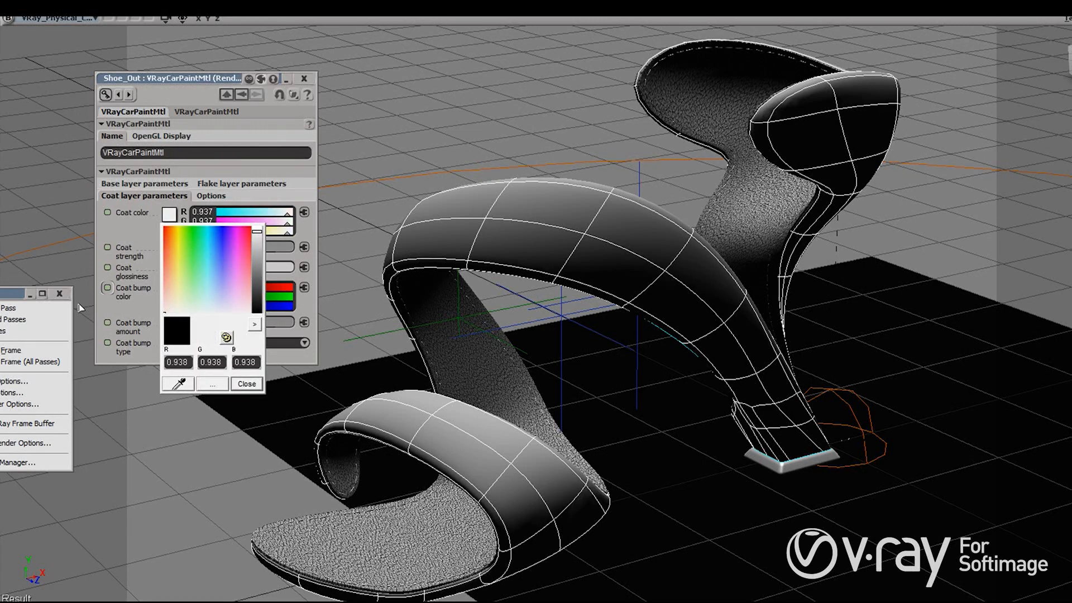
left_click(16, 351)
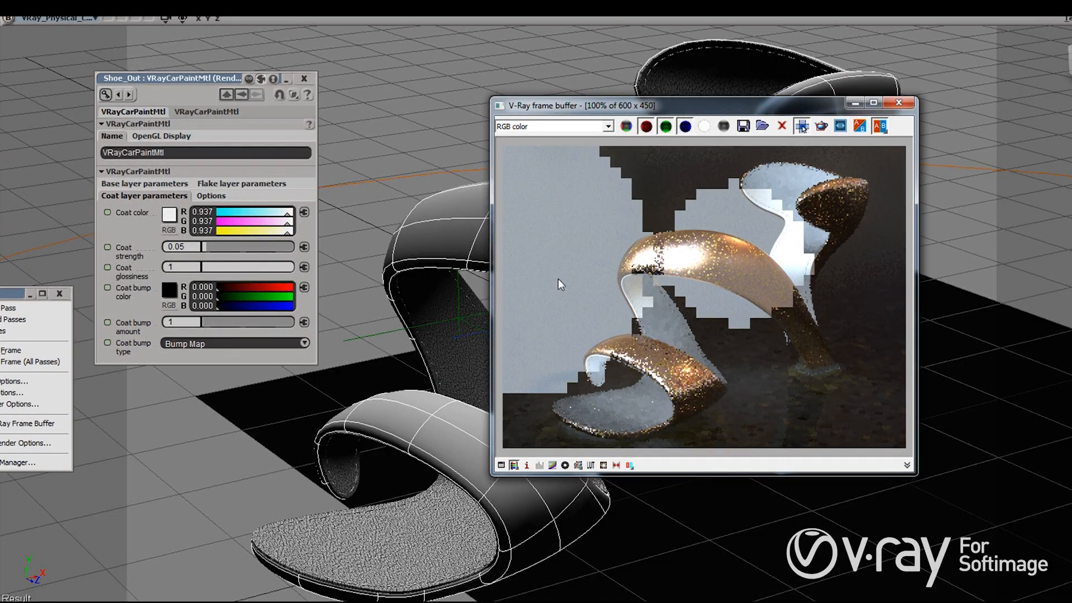
Step: Raise the coat strength to 0.277, render the current frame and inspect the coat reflections on the upper strap
left_click_drag(209, 247, 227, 249)
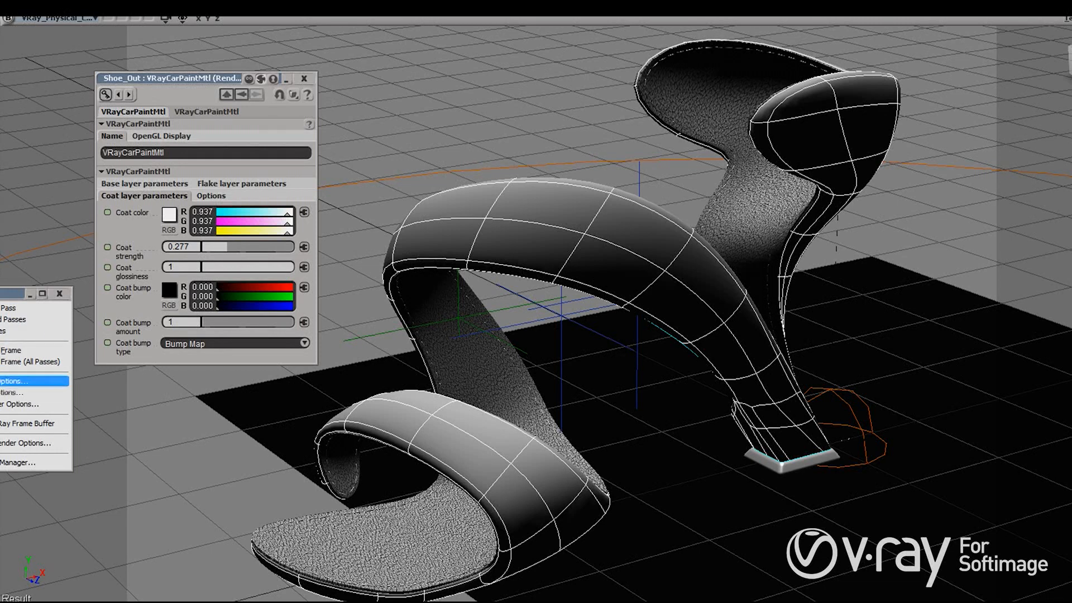
left_click(14, 351)
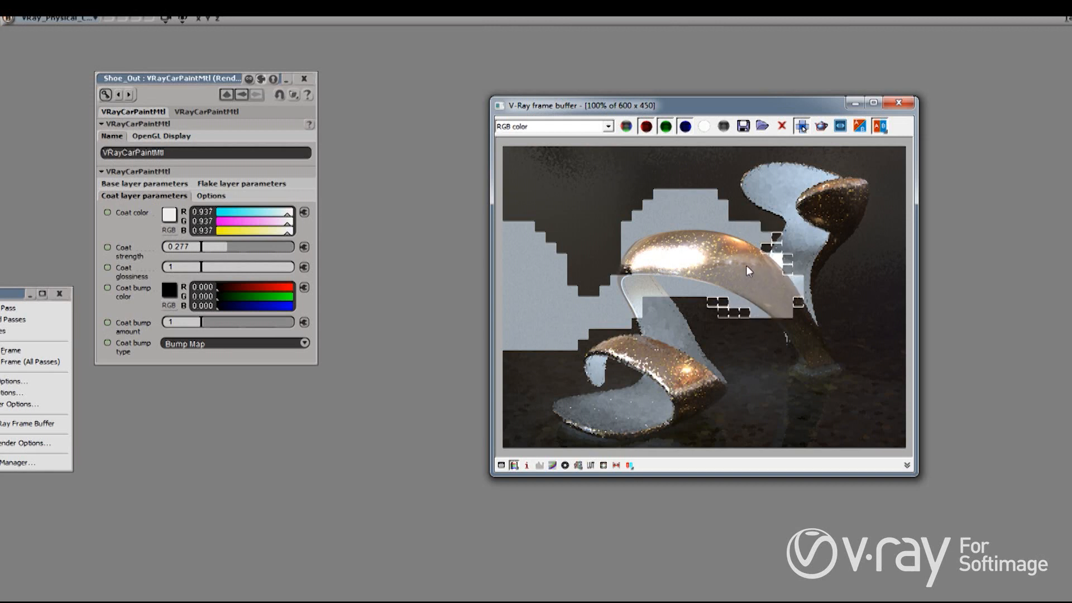
scroll(759, 280, "up", 1)
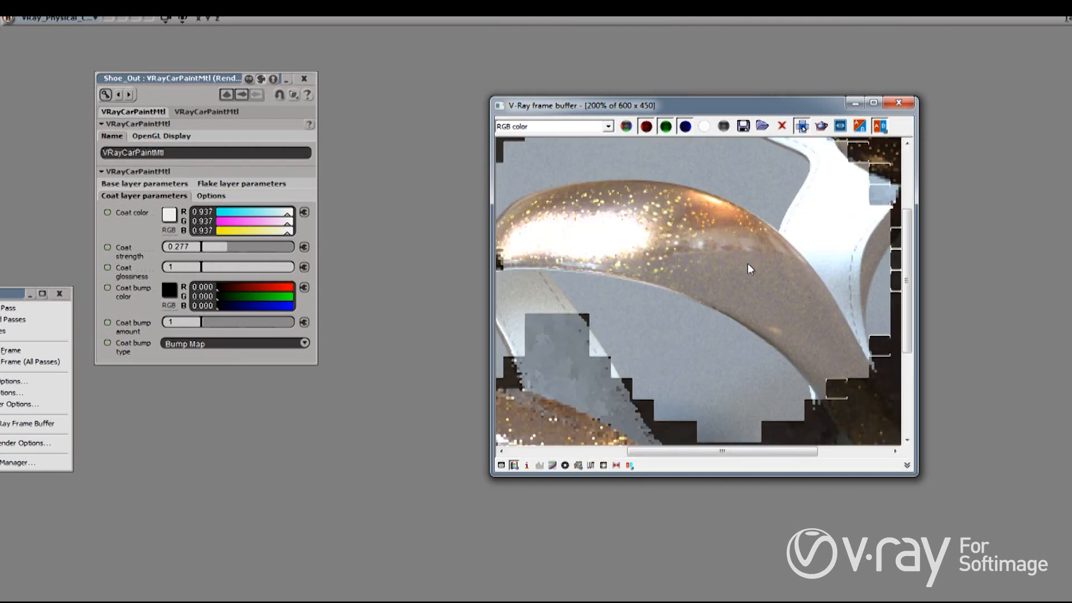
scroll(748, 276, "down", 1)
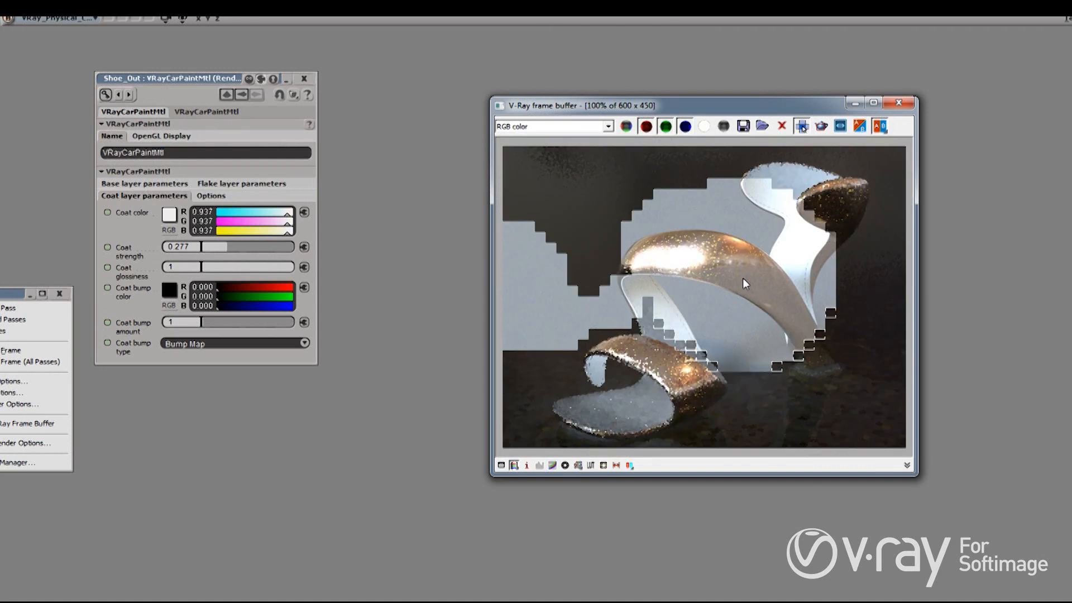